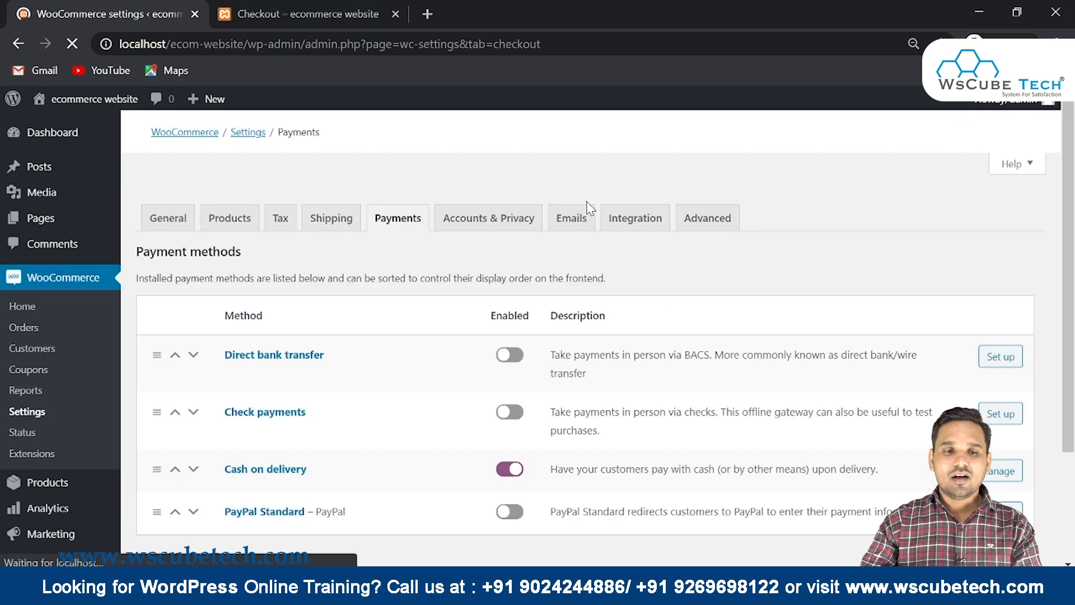
# Open the Cash on delivery payment settings in WooCommerce
pyautogui.scroll(-5, 408, 252)
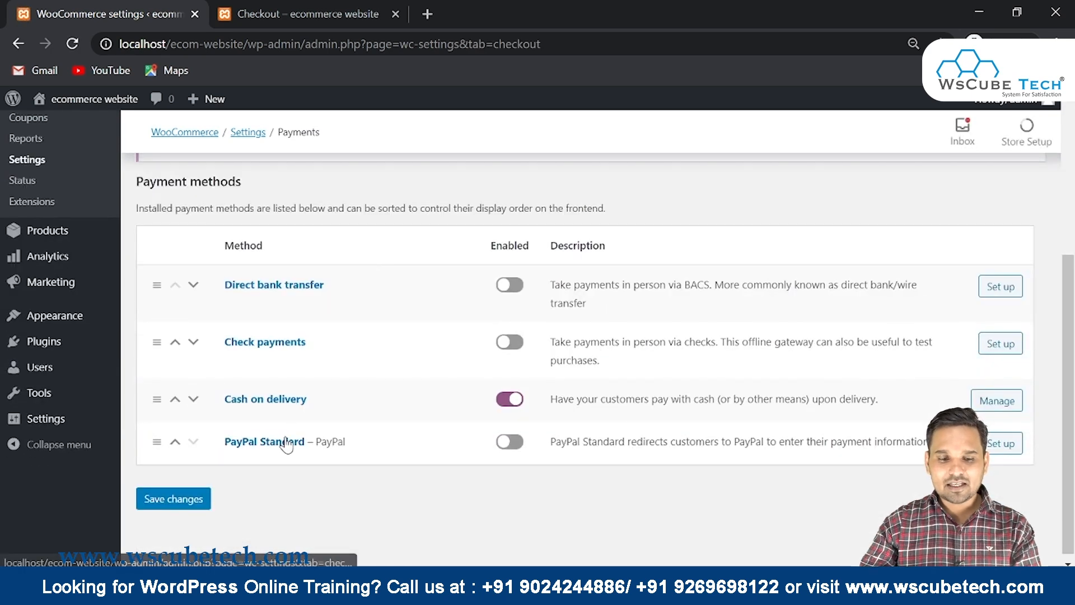
pyautogui.moveTo(212, 402); pyautogui.dragTo(407, 398)
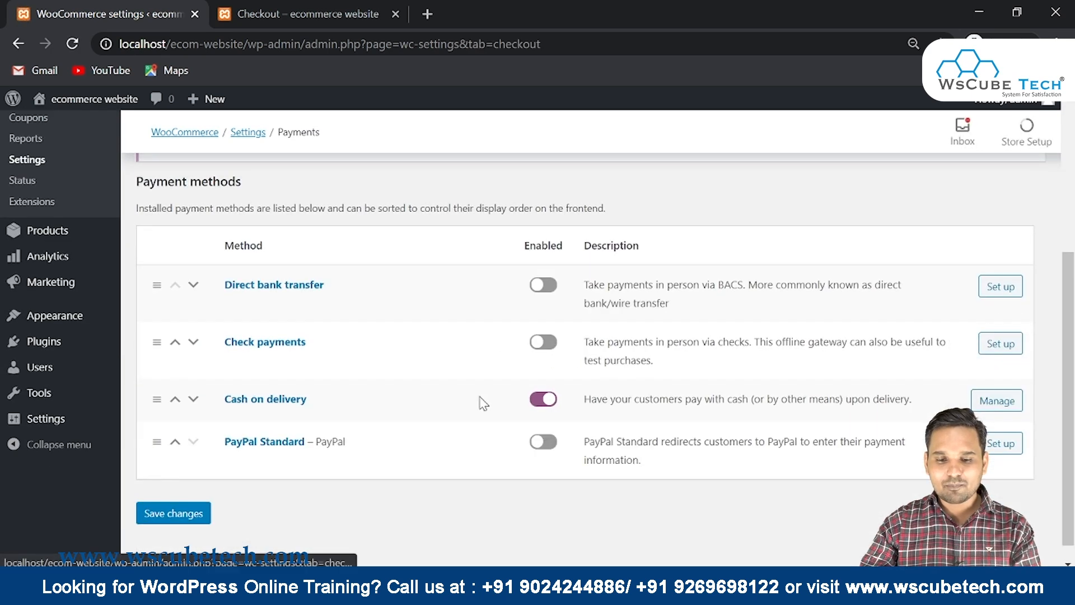
pyautogui.click(541, 399)
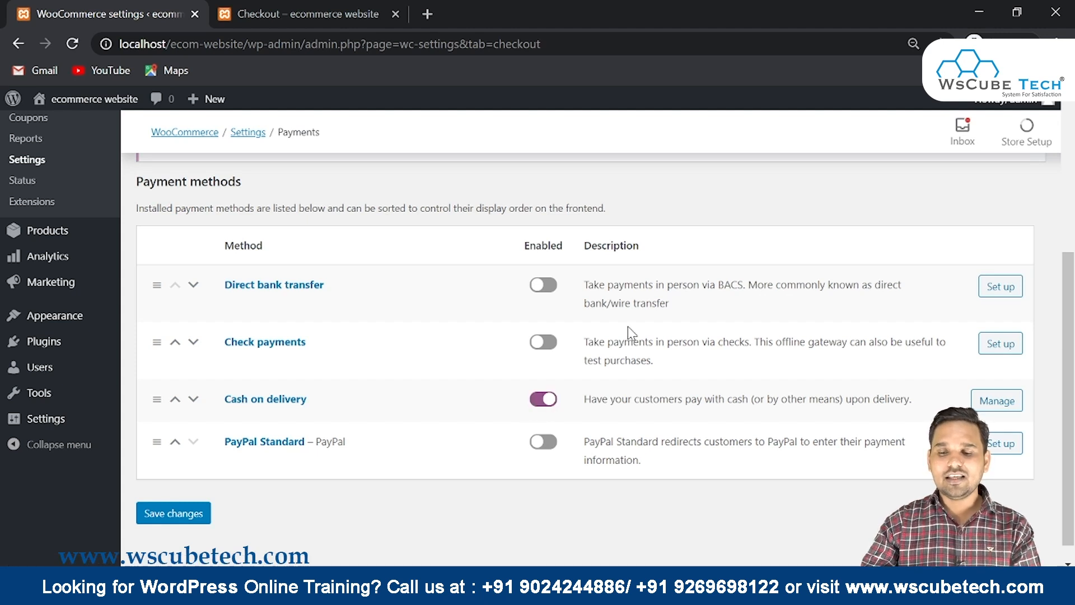
pyautogui.click(996, 401)
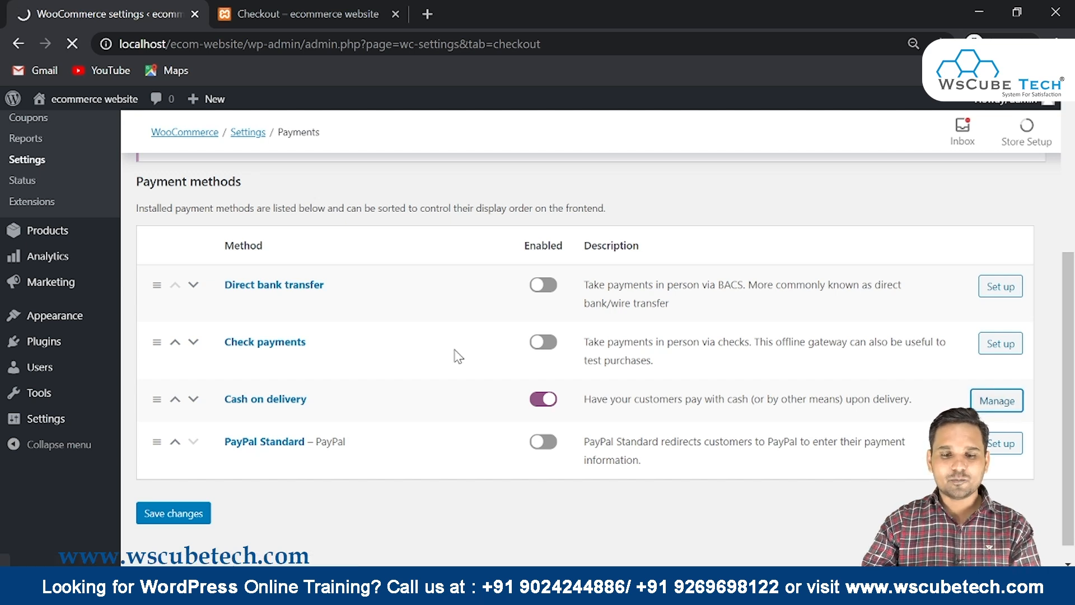
# Untick Enable cash on delivery, save the change, and bring up the Checkout tab
pyautogui.scroll(-1, 458, 356)
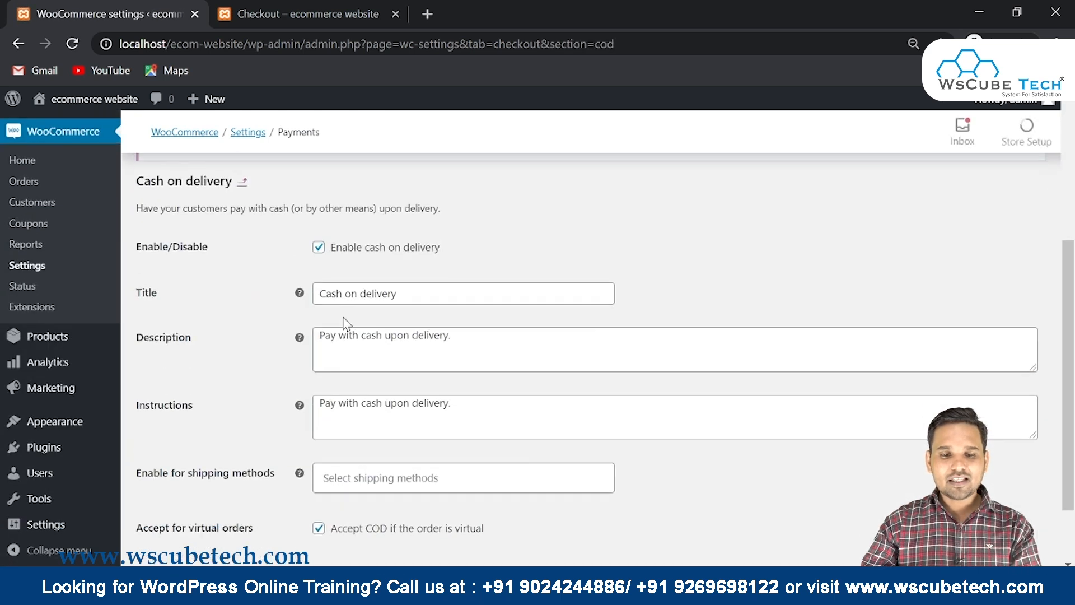
pyautogui.doubleClick(372, 336)
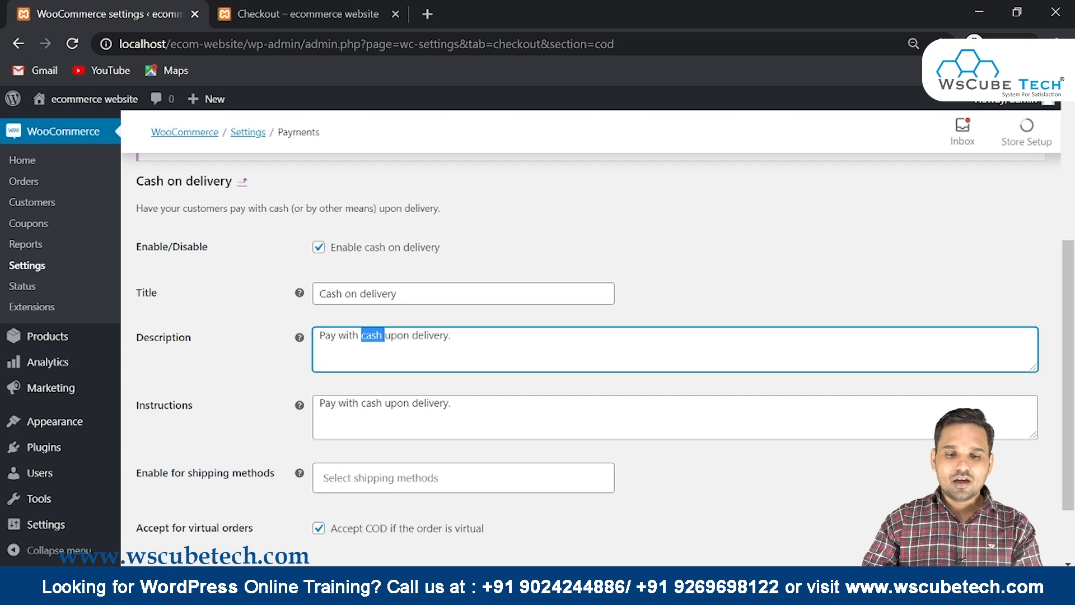
pyautogui.scroll(-2, 591, 358)
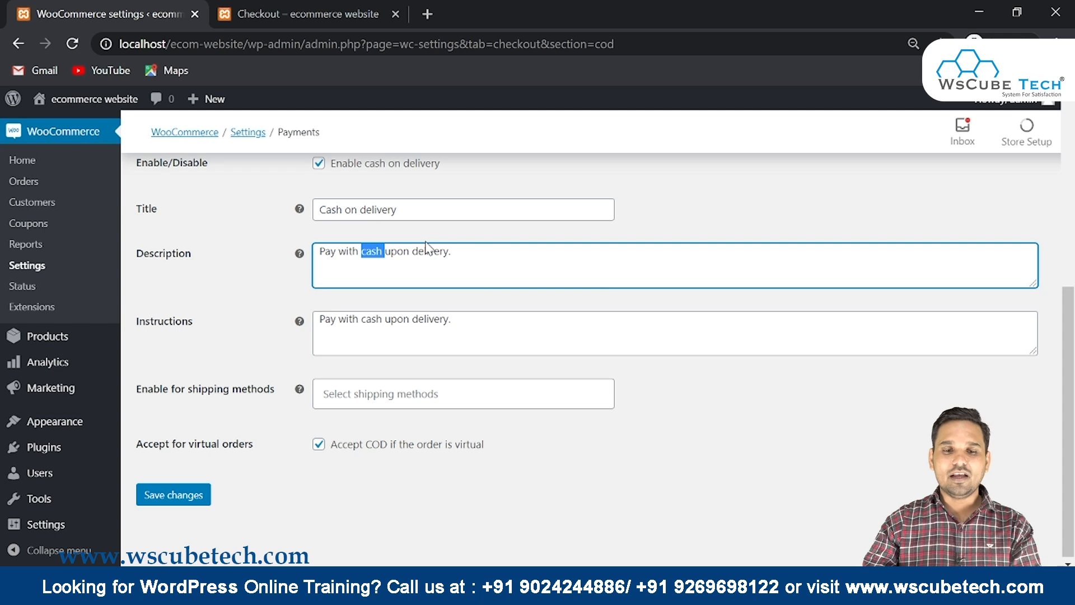
pyautogui.scroll(2, 426, 247)
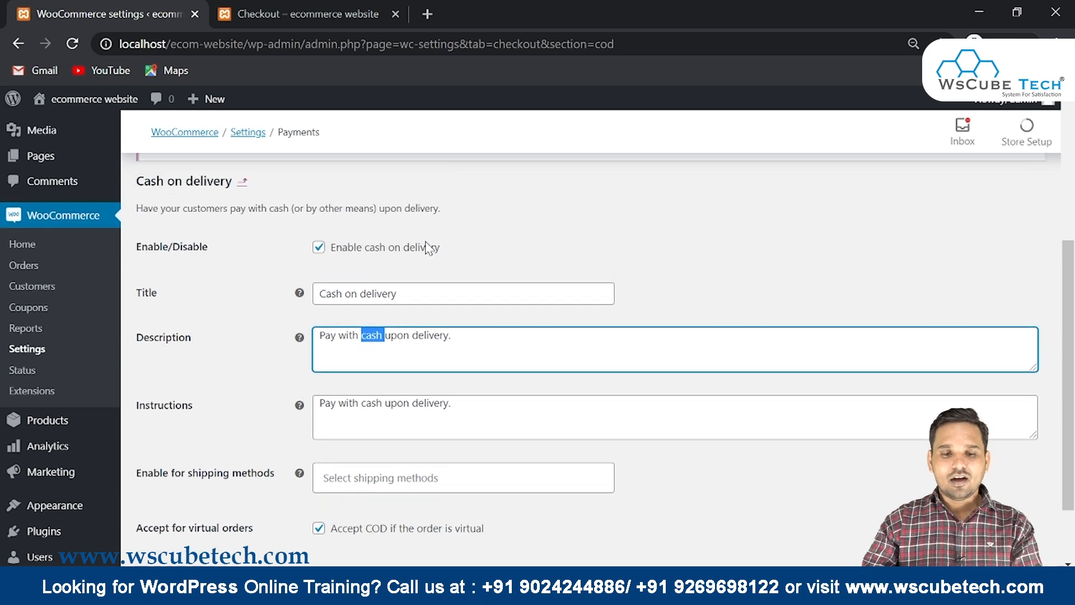
pyautogui.click(323, 255)
pyautogui.scroll(-2, 336, 392)
pyautogui.click(176, 493)
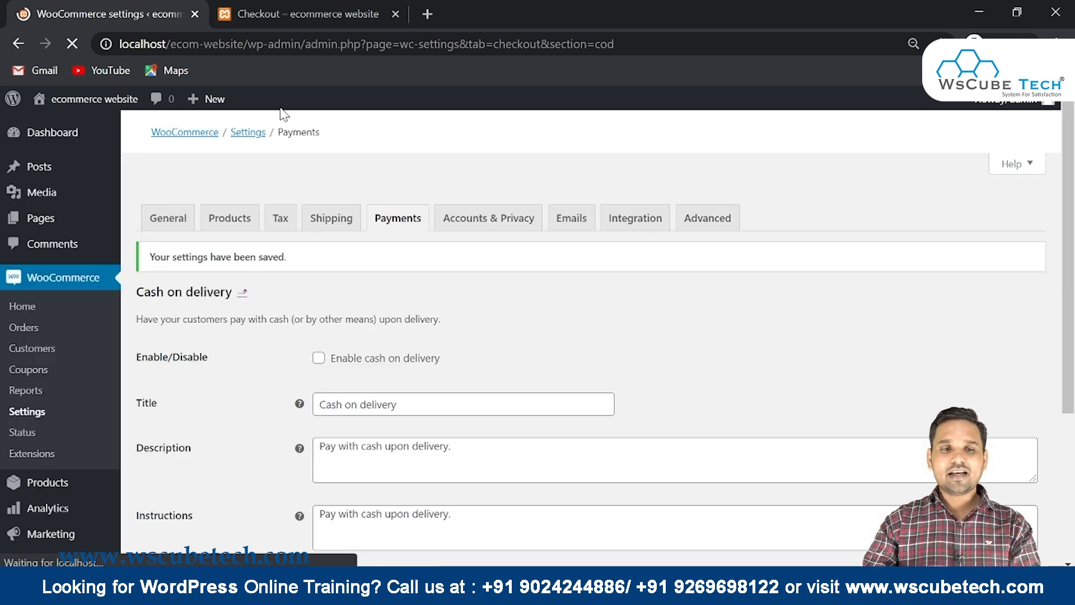
pyautogui.click(318, 11)
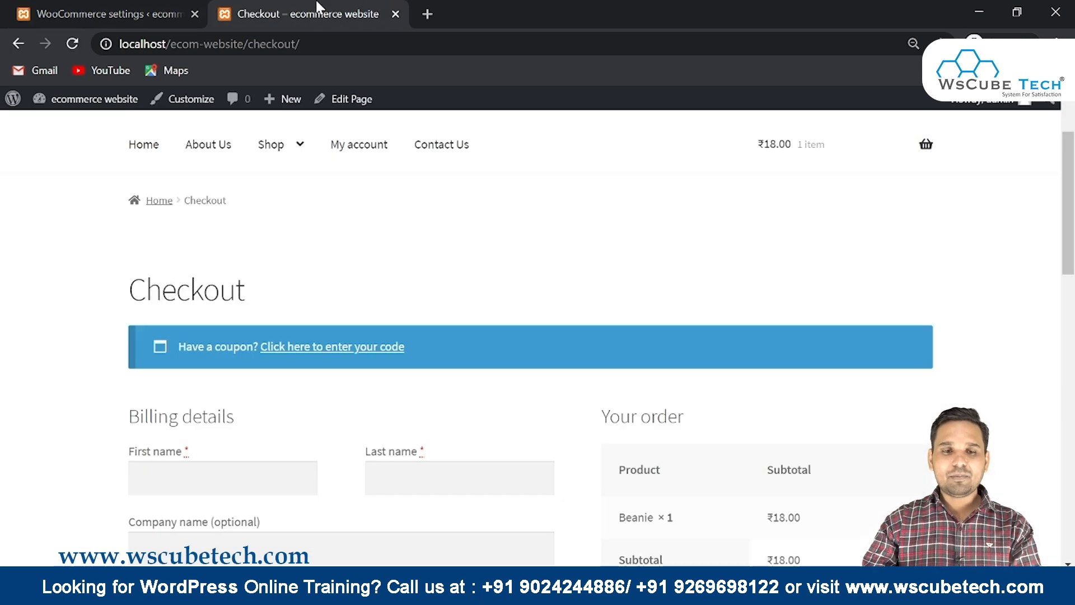
# Reload the checkout to confirm no payment methods are now available
pyautogui.click(71, 43)
pyautogui.scroll(-6, 801, 304)
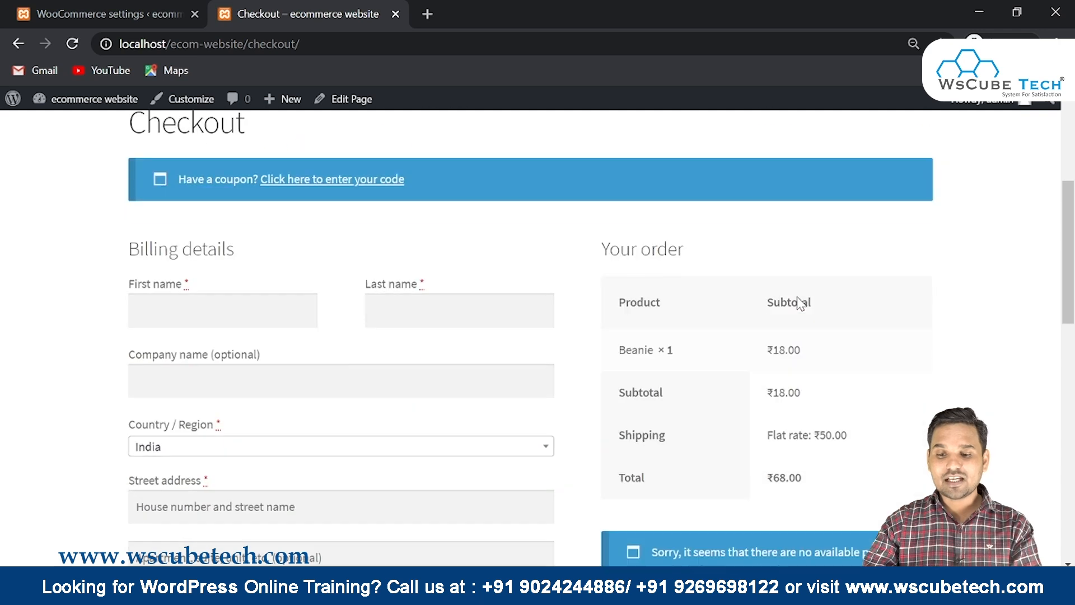
pyautogui.moveTo(651, 384); pyautogui.dragTo(766, 423)
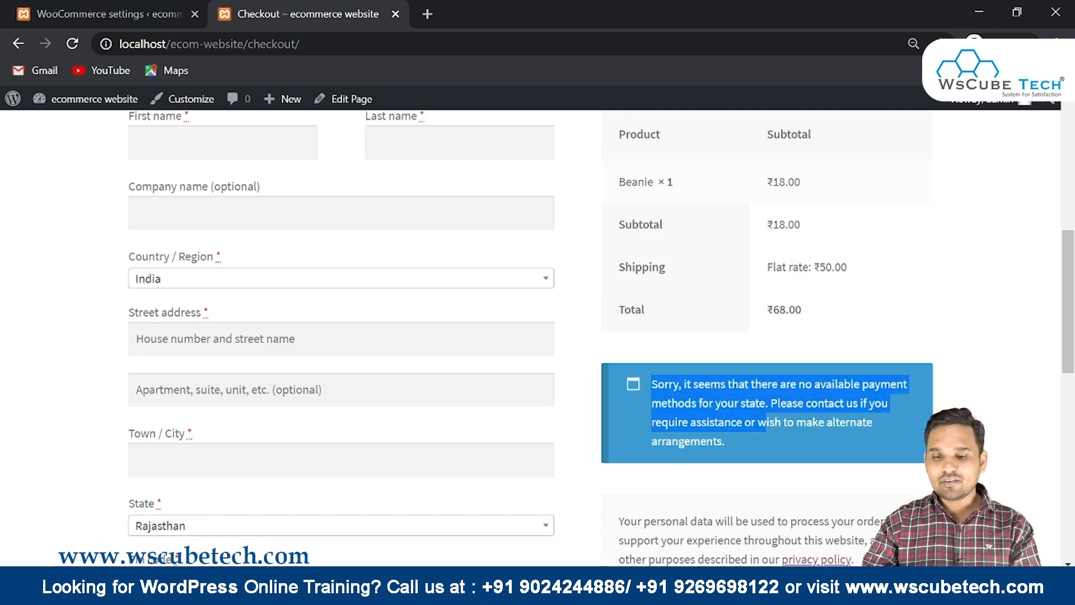
pyautogui.scroll(-6, 694, 411)
pyautogui.scroll(3, 694, 410)
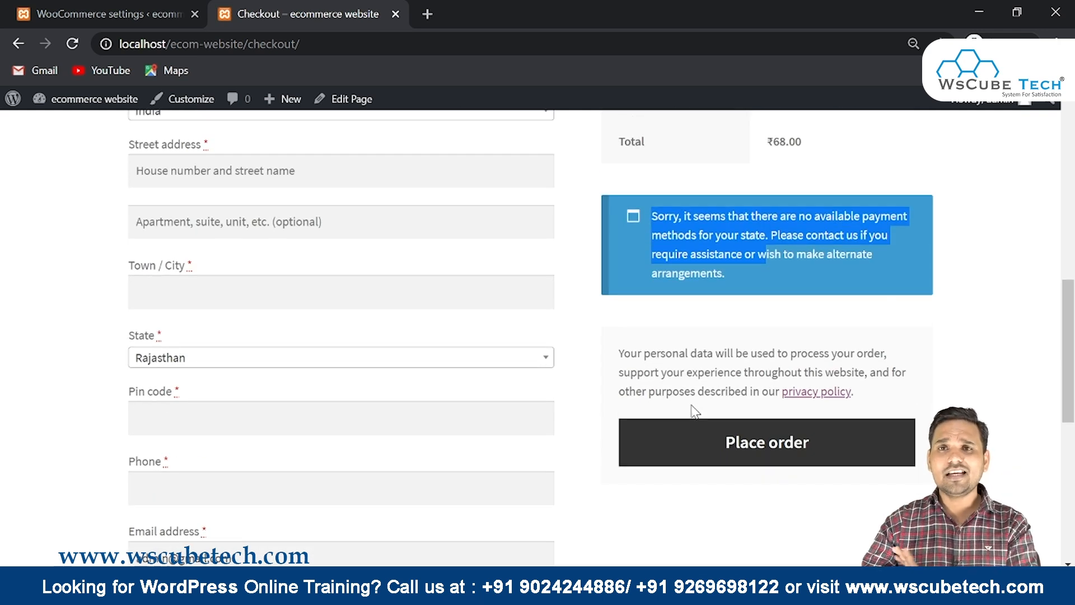
# Re-enable cash on delivery, save it, and return to the Checkout tab
pyautogui.click(69, 7)
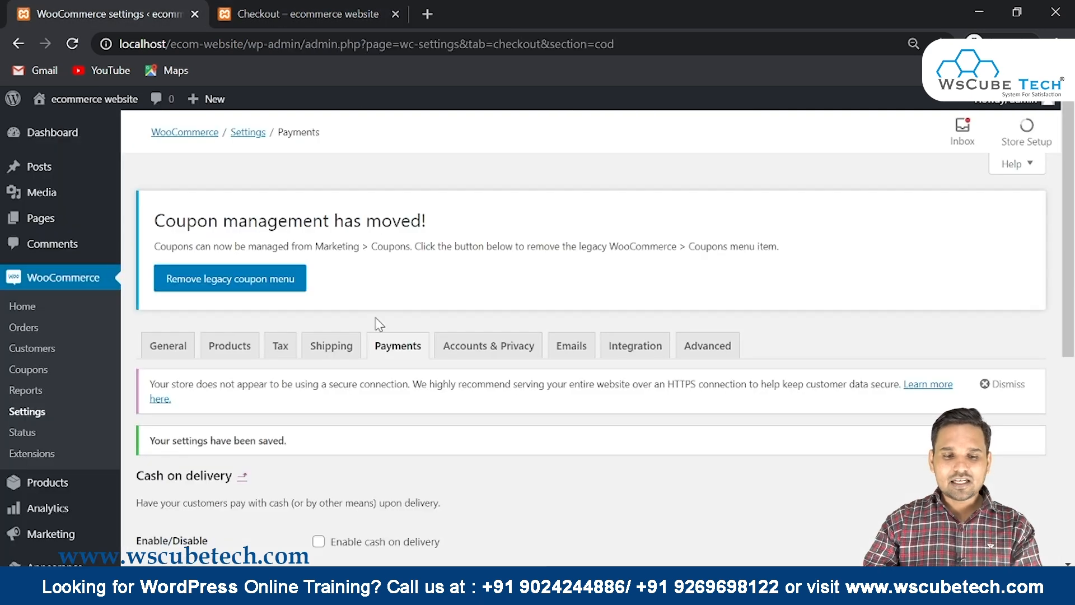
pyautogui.scroll(-5, 377, 319)
pyautogui.click(318, 289)
pyautogui.scroll(-2, 318, 289)
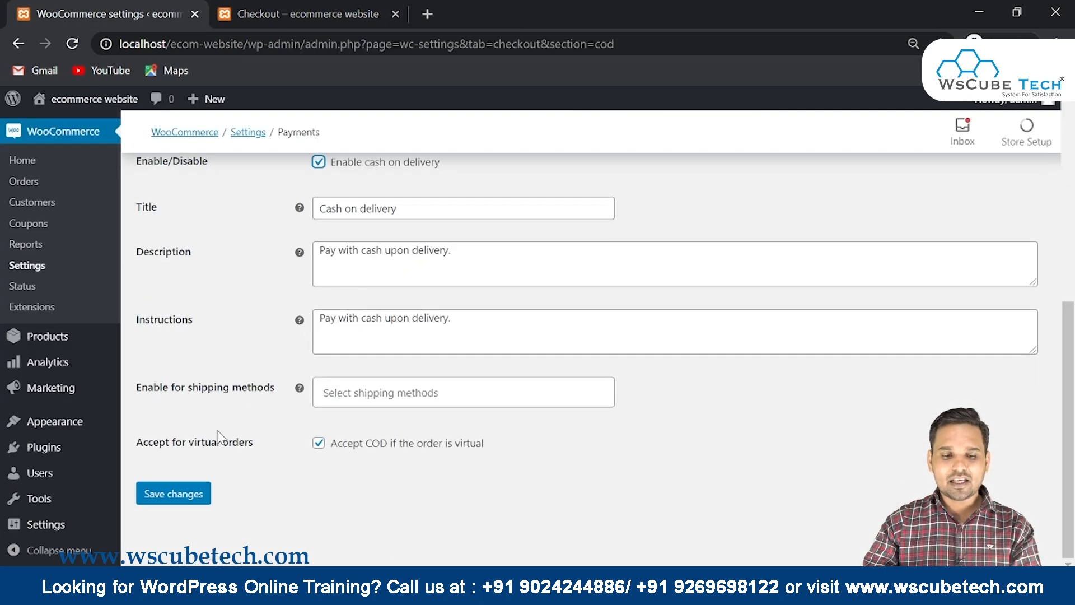
pyautogui.click(162, 503)
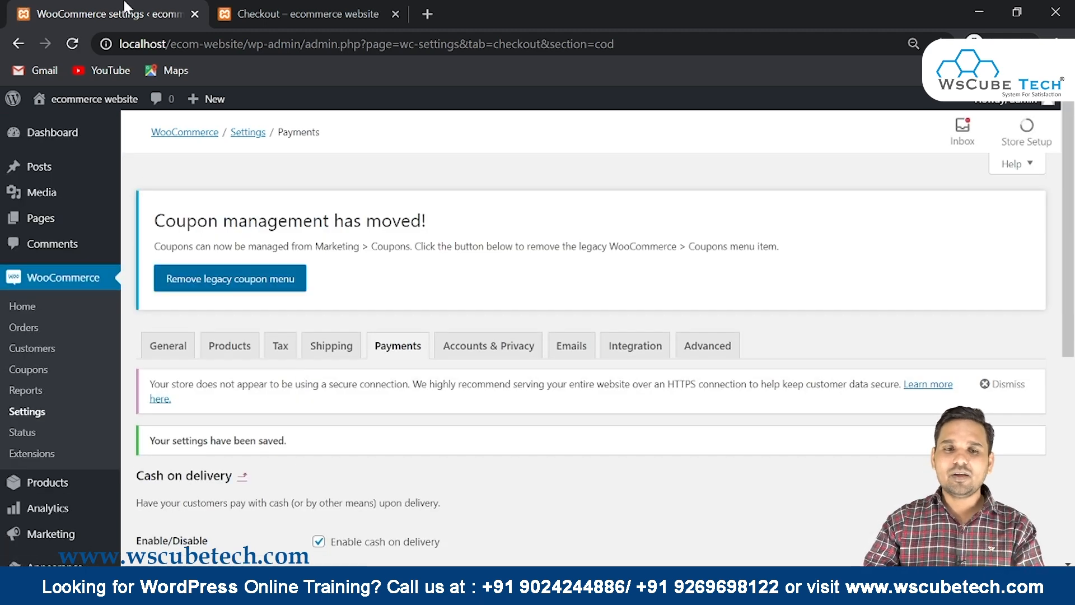
pyautogui.click(267, 11)
# Reload checkout to show Cash on delivery and enter the billing first and last name
pyautogui.click(73, 45)
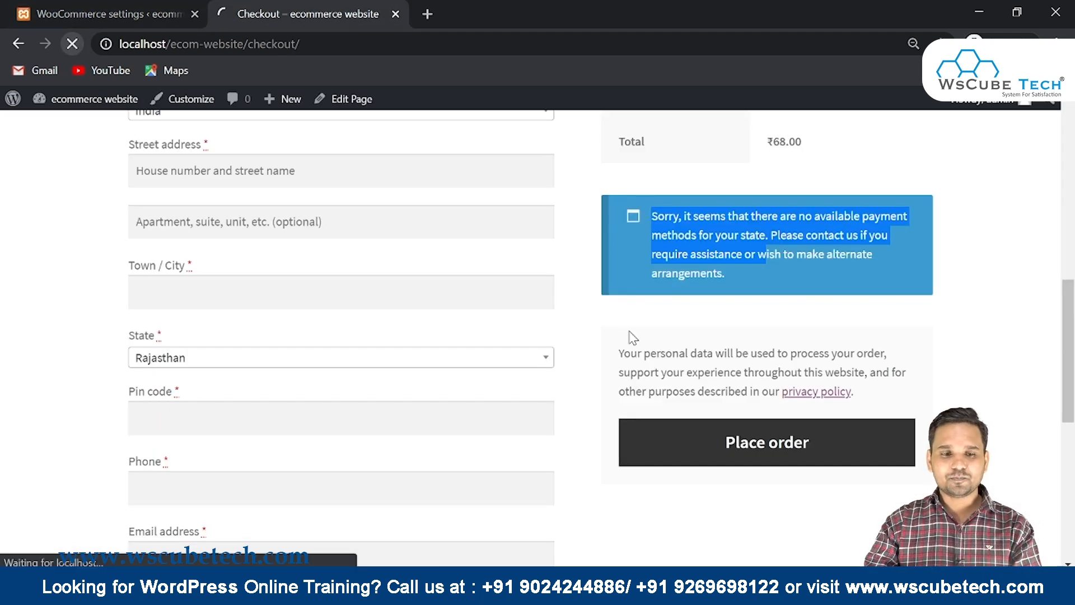
pyautogui.scroll(5, 228, 300)
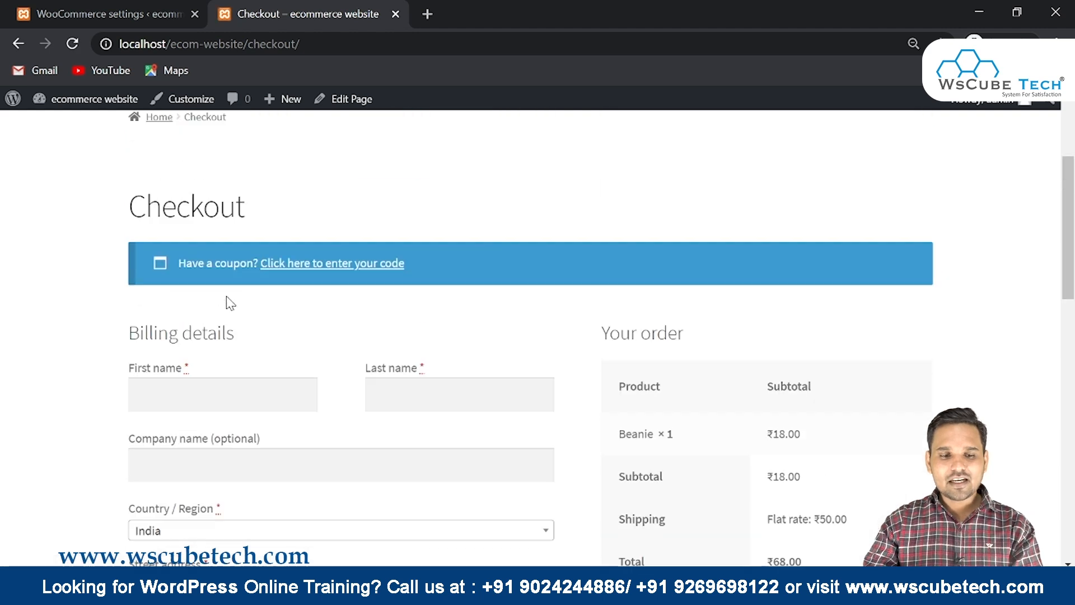
pyautogui.click(133, 394)
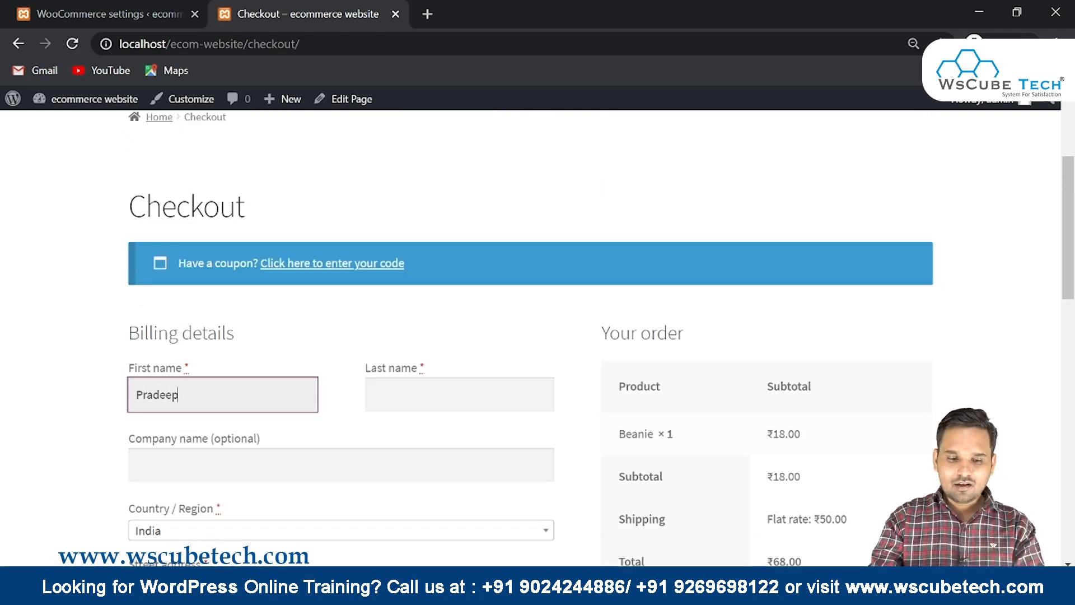
pyautogui.press('Tab')
pyautogui.press('Tab')
# Fill in the billing street address, apartment, town, pin code and phone fields
pyautogui.scroll(-3, 168, 360)
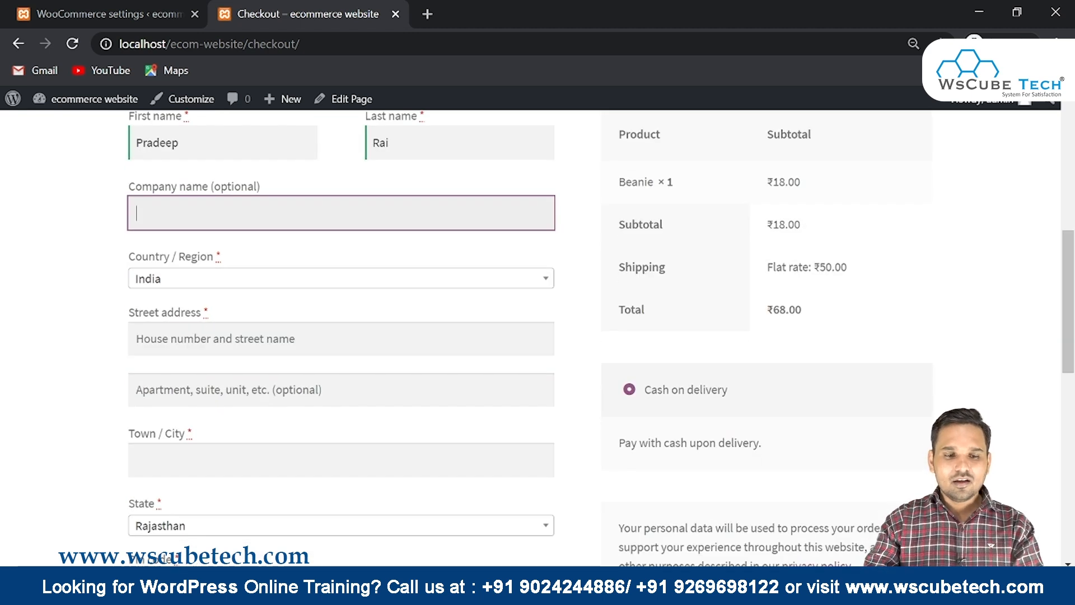
pyautogui.press('Tab')
pyautogui.press('Tab')
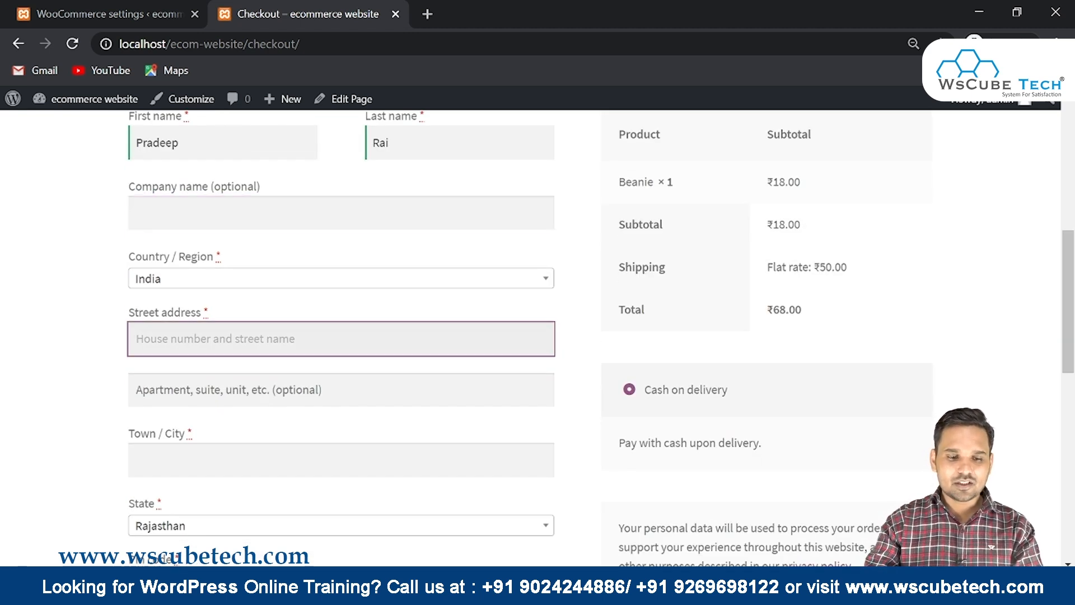
pyautogui.write('od')
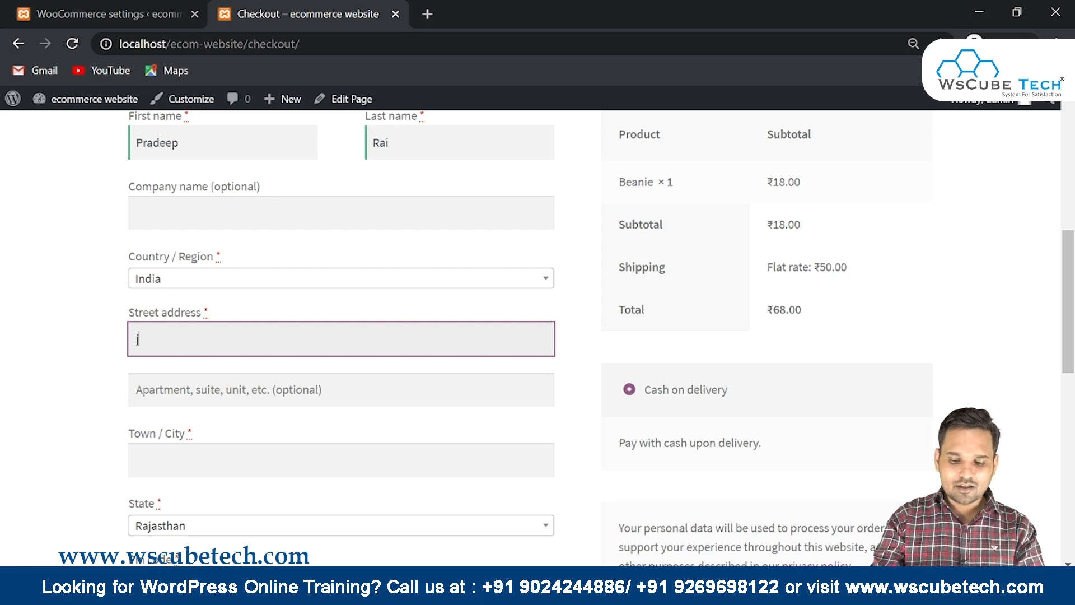
pyautogui.write('dhpur')
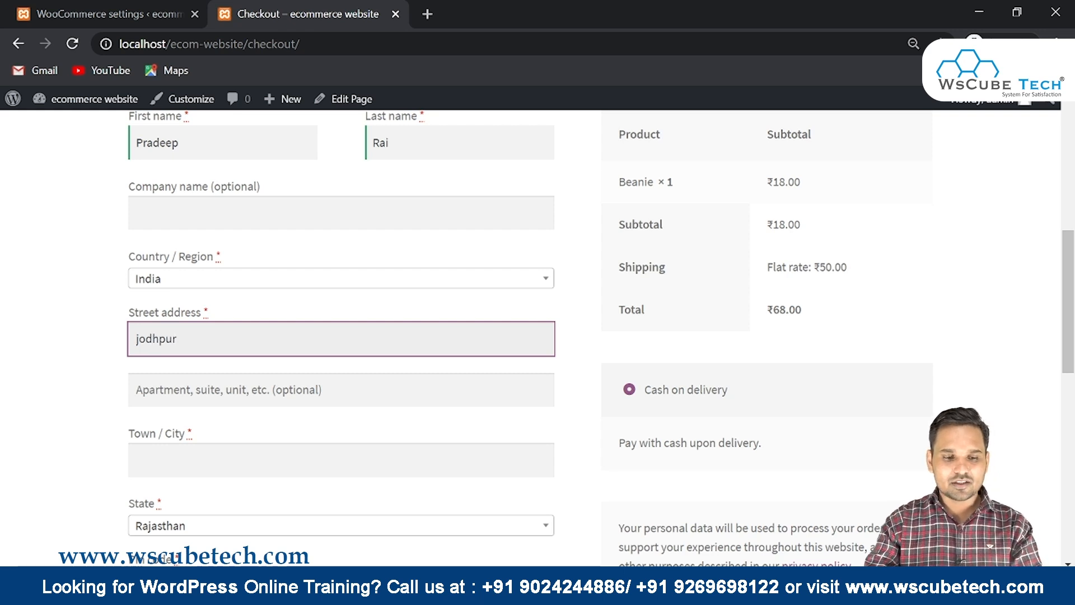
pyautogui.press('Tab')
pyautogui.hotkey('shift', 'Tab')
pyautogui.hotkey('ctrl', 'c')
pyautogui.press('Tab')
pyautogui.hotkey('ctrl', 'v')
pyautogui.press('Tab')
pyautogui.hotkey('ctrl', 'v')
pyautogui.scroll(-4, 10, 385)
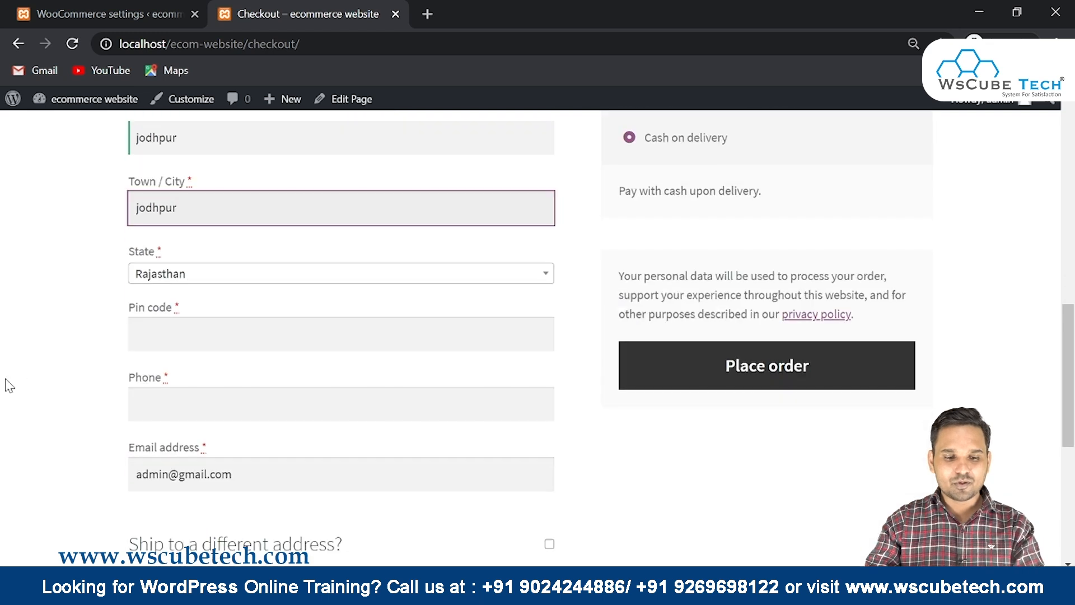
pyautogui.click(168, 334)
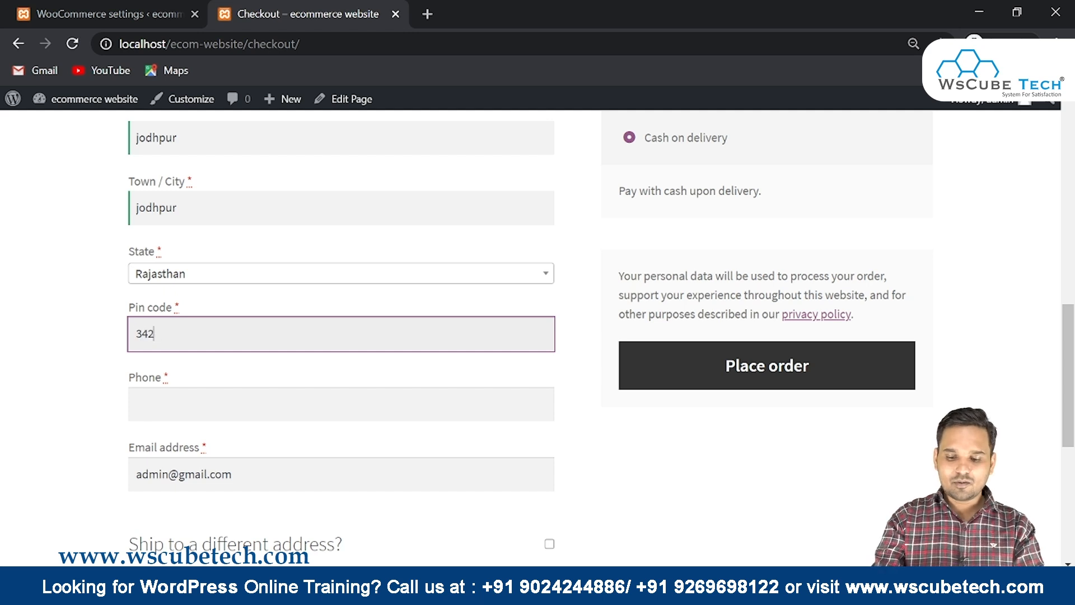
pyautogui.click(176, 393)
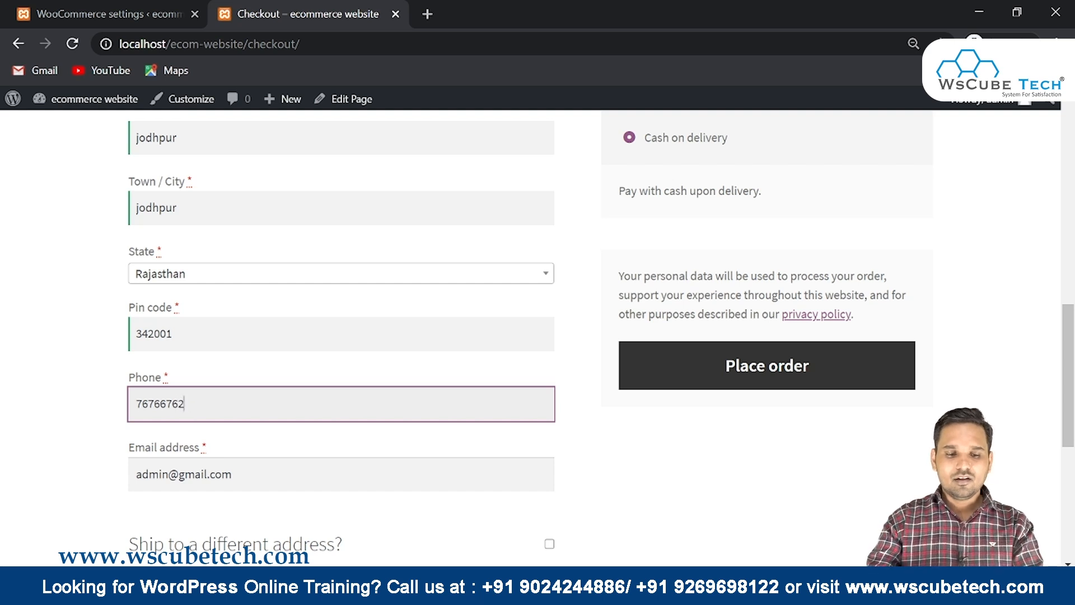
# Add the order note 'Helllo'
pyautogui.scroll(-3, 207, 384)
pyautogui.moveTo(234, 308); pyautogui.dragTo(133, 307)
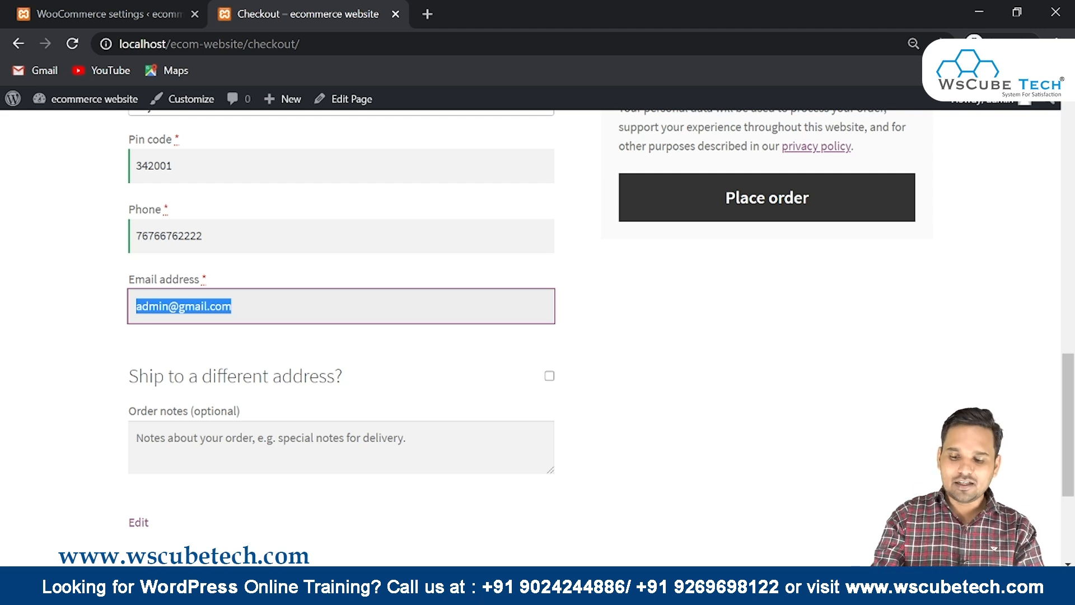
pyautogui.scroll(-2, 238, 338)
pyautogui.click(225, 287)
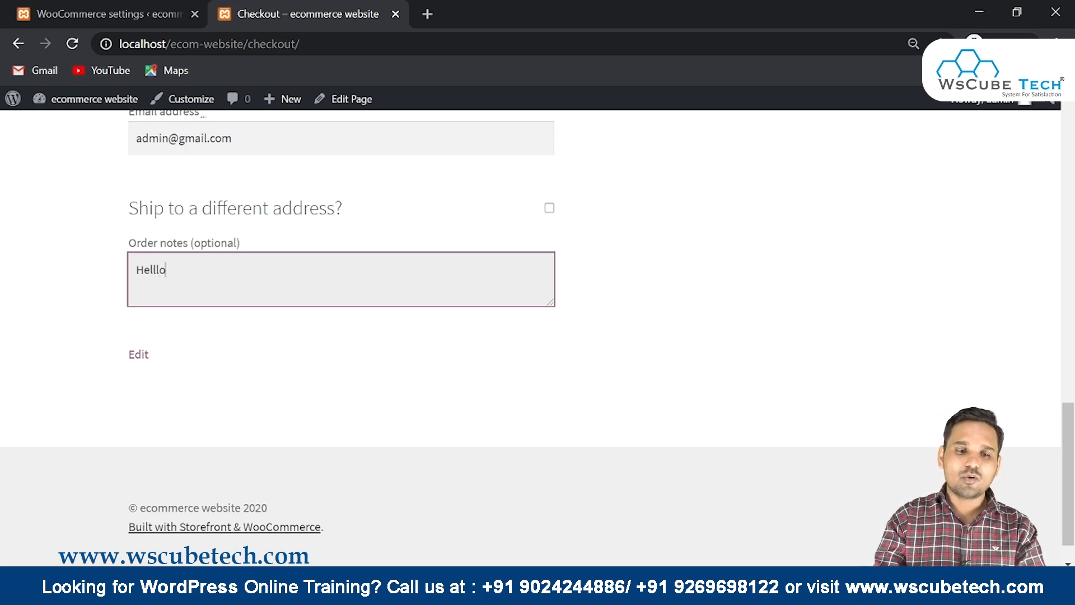
pyautogui.moveTo(135, 215); pyautogui.dragTo(372, 212)
# Leave 'Ship to a different address?' unchecked and place the ₹68.00 cash-on-delivery order
pyautogui.click(550, 209)
pyautogui.click(549, 209)
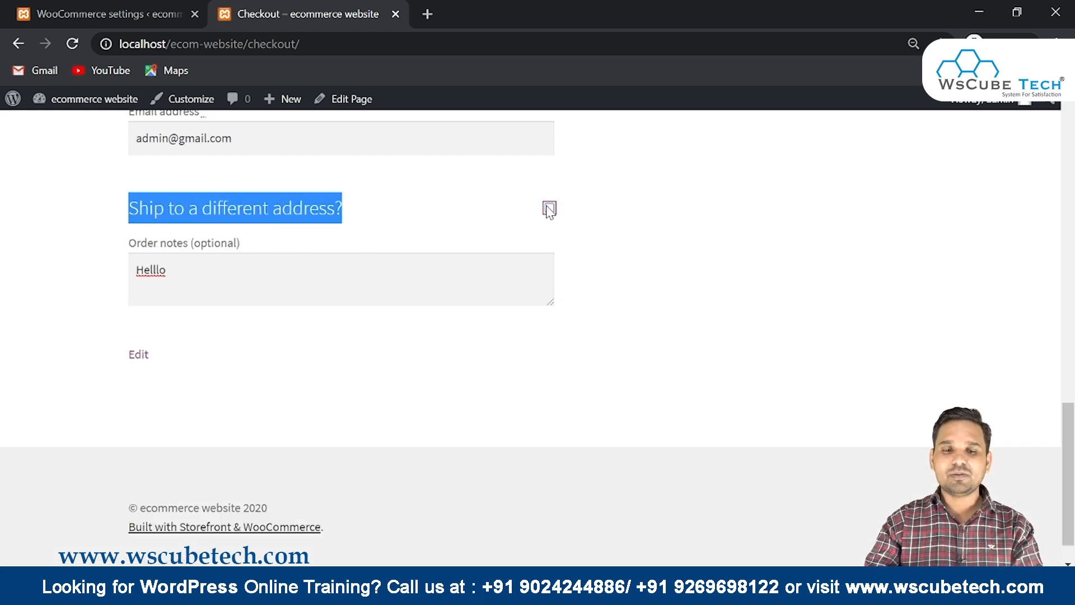
pyautogui.scroll(10, 339, 244)
pyautogui.scroll(3, 342, 246)
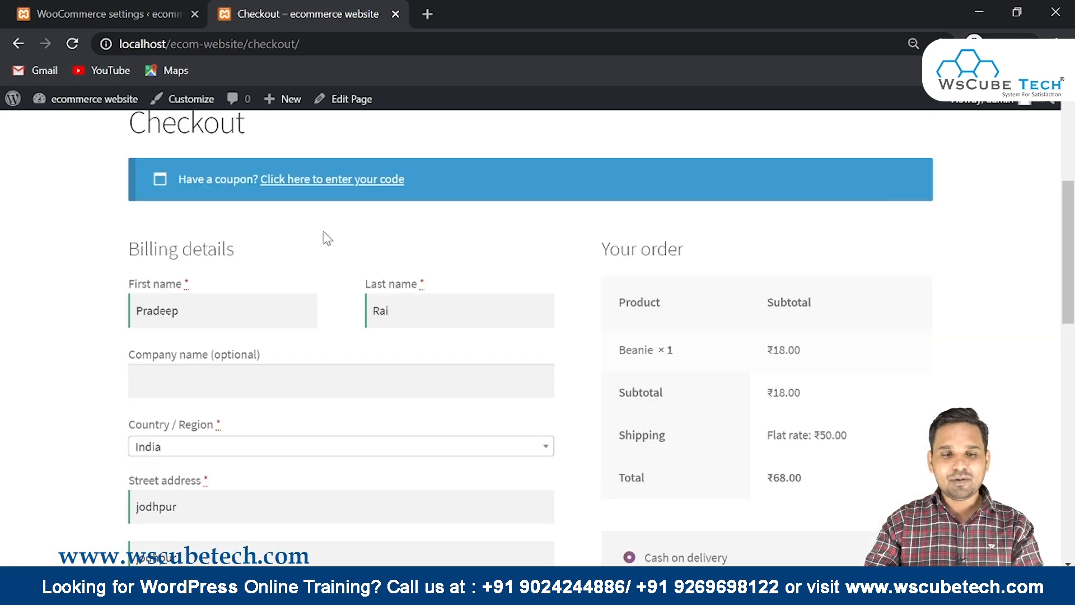
pyautogui.scroll(-6, 283, 213)
pyautogui.scroll(4, 263, 204)
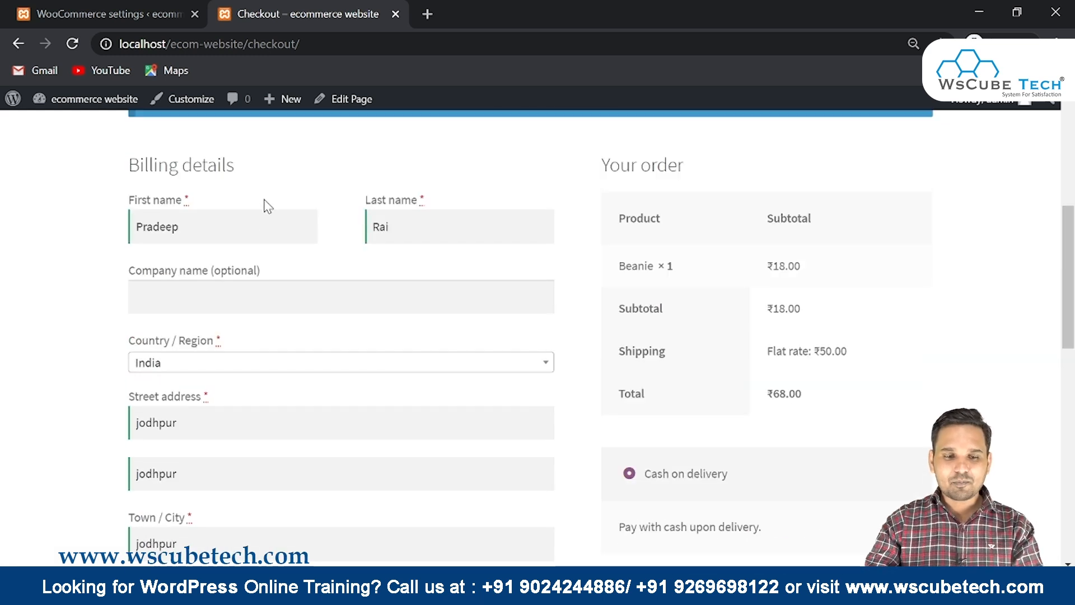
pyautogui.scroll(-5, 794, 320)
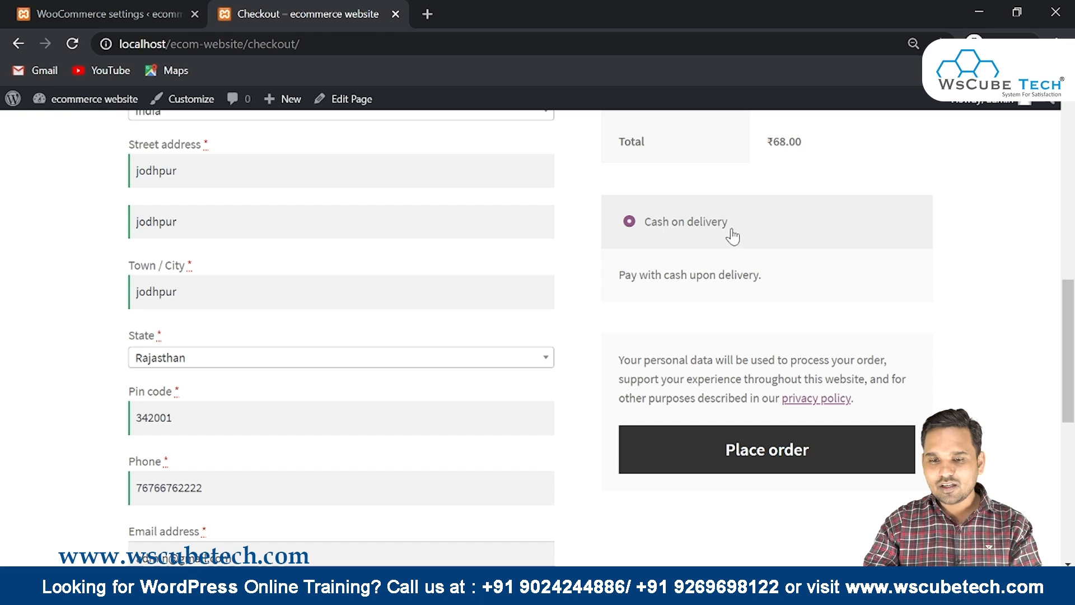
pyautogui.moveTo(730, 229); pyautogui.dragTo(627, 224)
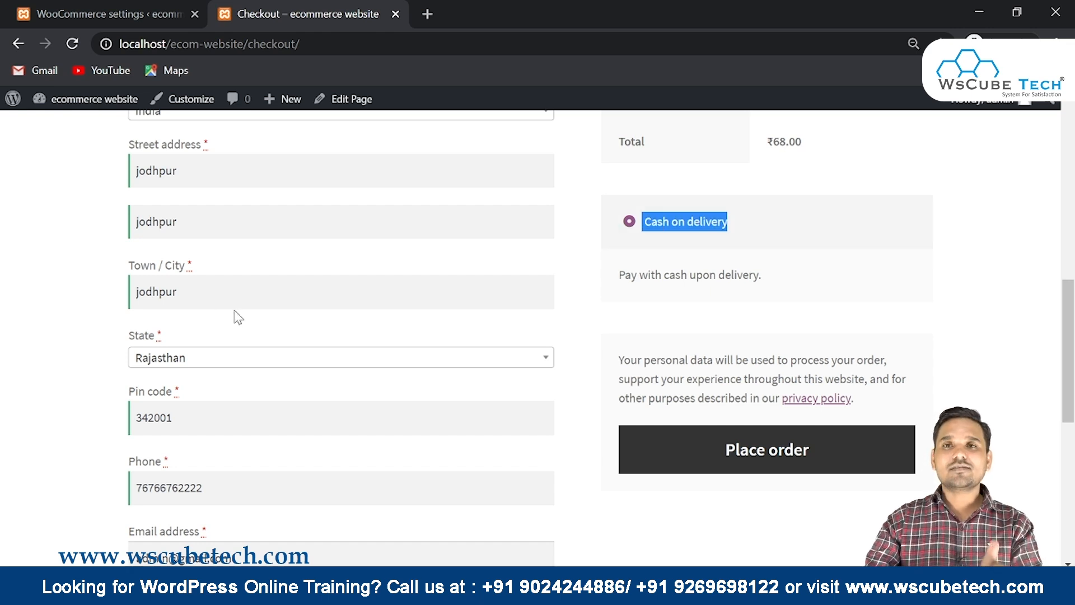
pyautogui.scroll(-2, 239, 314)
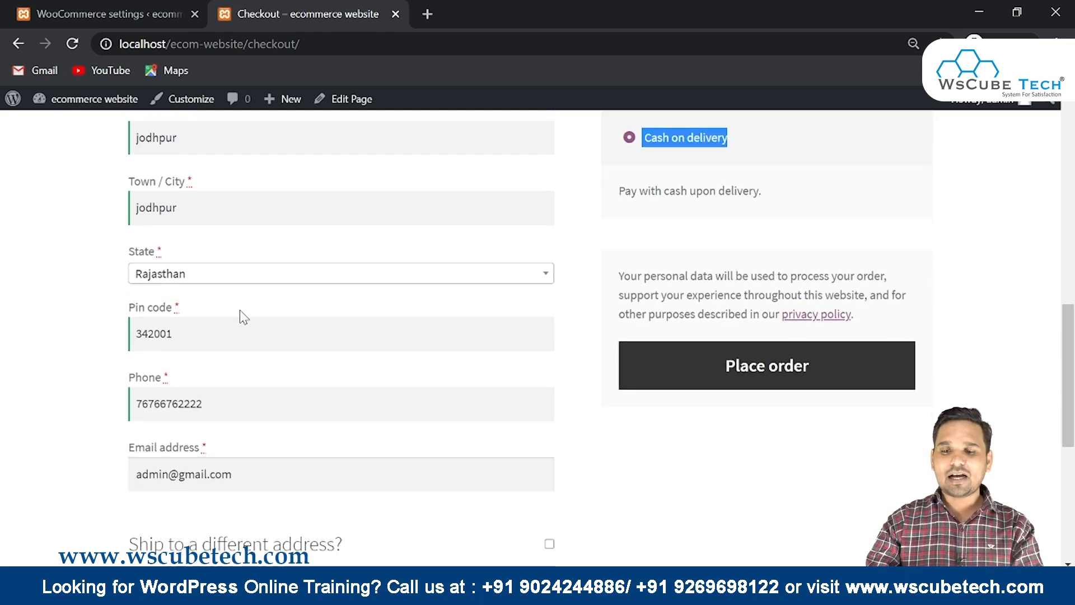
pyautogui.click(724, 379)
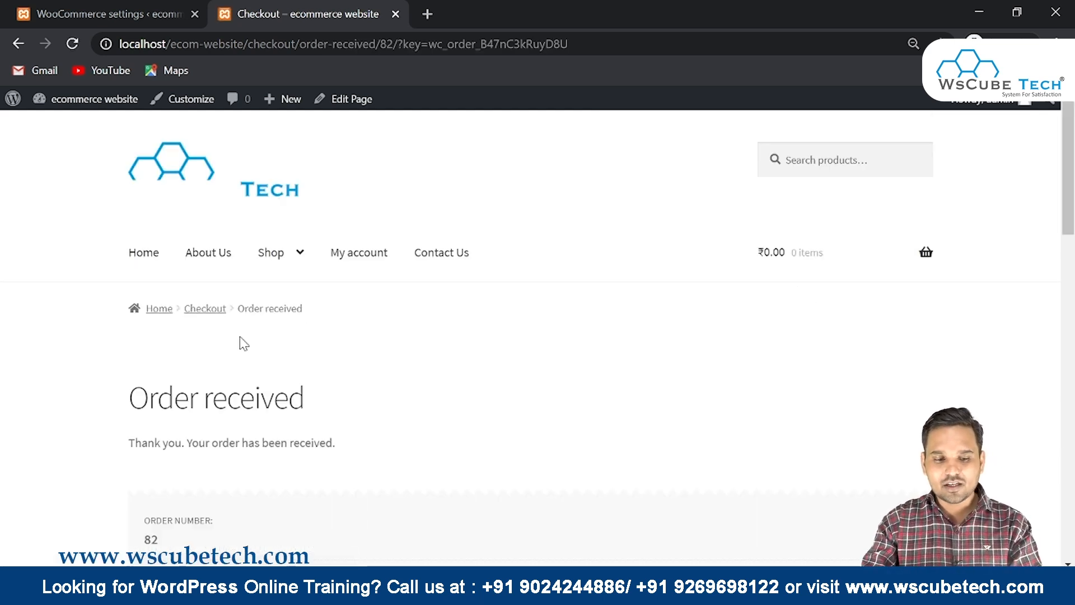
# Review the thank-you message, order date and email on the Order received page
pyautogui.moveTo(129, 396); pyautogui.dragTo(508, 435)
pyautogui.scroll(-1, 500, 433)
pyautogui.click(317, 381)
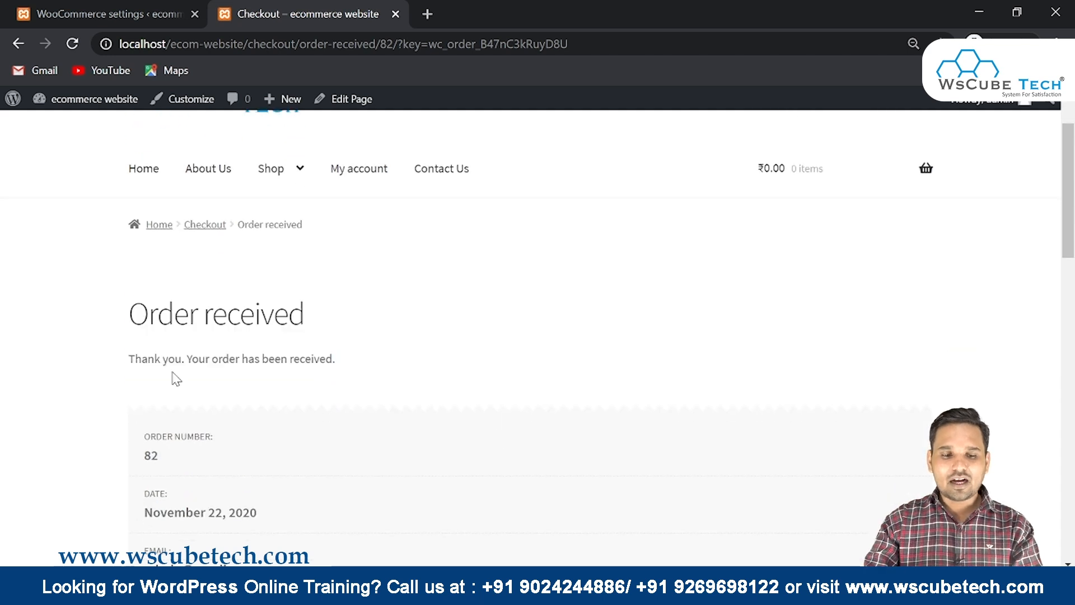
pyautogui.moveTo(121, 361); pyautogui.dragTo(175, 361)
pyautogui.scroll(-1, 319, 336)
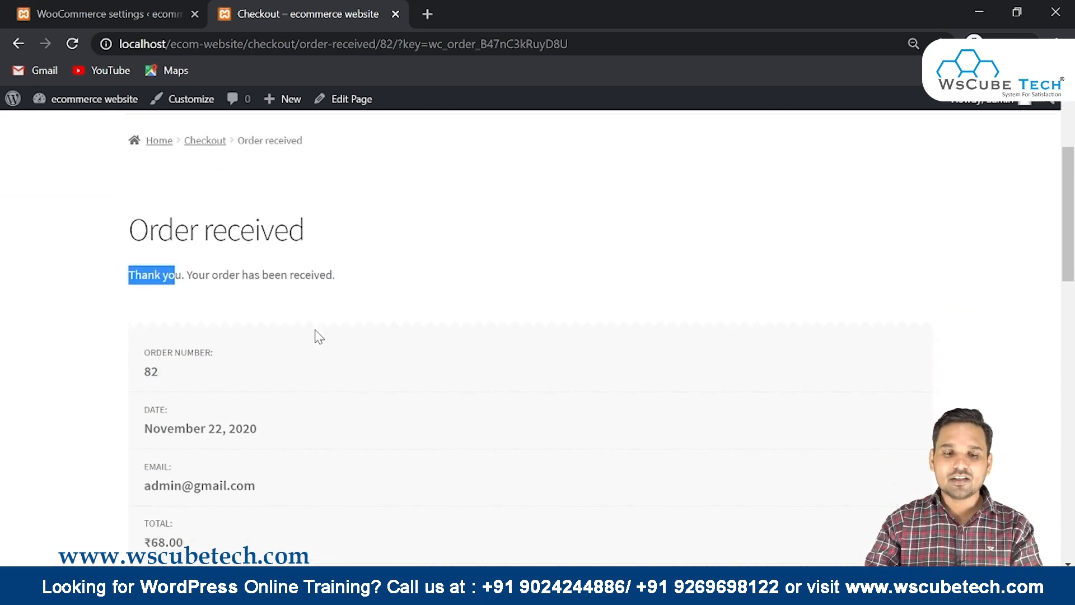
pyautogui.scroll(-1, 319, 336)
pyautogui.moveTo(157, 269); pyautogui.dragTo(198, 297)
pyautogui.moveTo(155, 325); pyautogui.dragTo(203, 331)
pyautogui.moveTo(156, 383); pyautogui.dragTo(171, 383)
pyautogui.moveTo(149, 439); pyautogui.dragTo(212, 461)
# Review the Order details table and Subtotal row of the ₹68.00 order
pyautogui.scroll(-4, 338, 463)
pyautogui.scroll(1, 153, 253)
pyautogui.scroll(-1, 184, 253)
pyautogui.moveTo(130, 305); pyautogui.dragTo(637, 415)
pyautogui.scroll(-1, 381, 417)
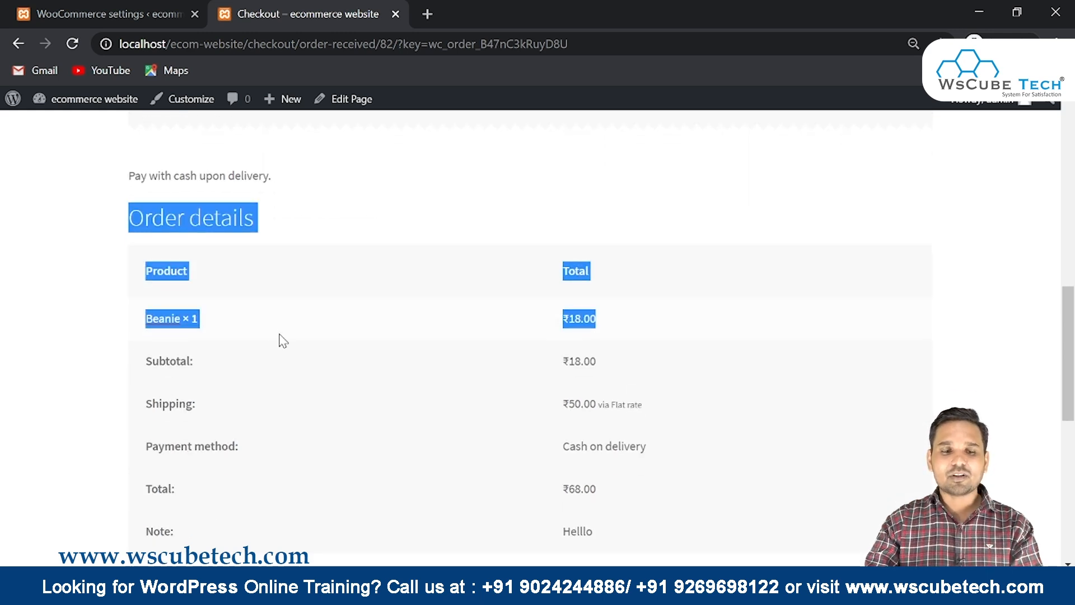
pyautogui.click(213, 294)
pyautogui.moveTo(124, 367); pyautogui.dragTo(498, 371)
pyautogui.scroll(-5, 497, 371)
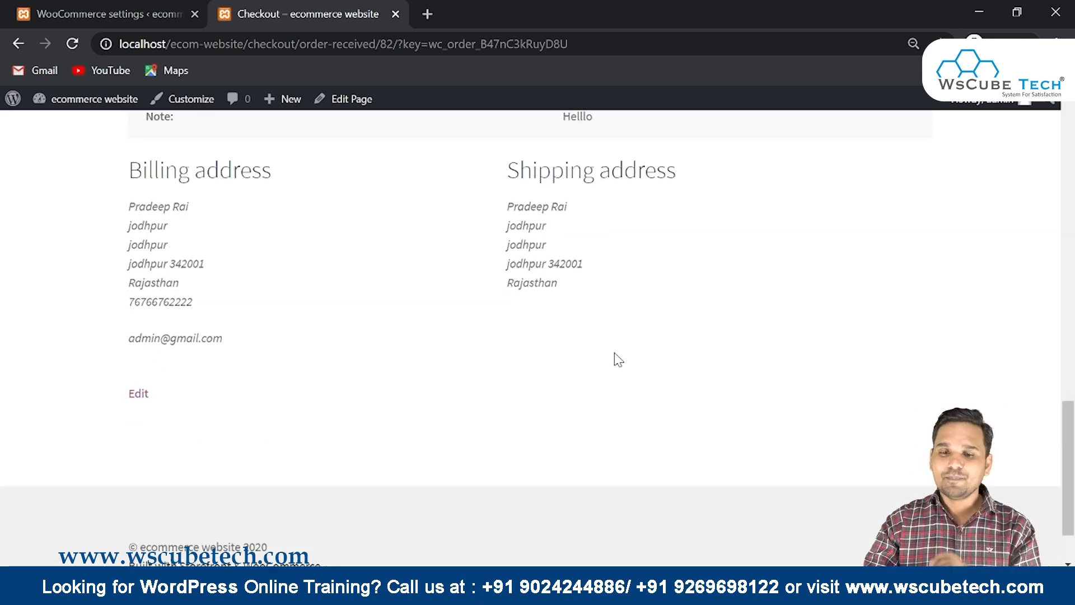
pyautogui.scroll(6, 618, 359)
pyautogui.scroll(4, 618, 360)
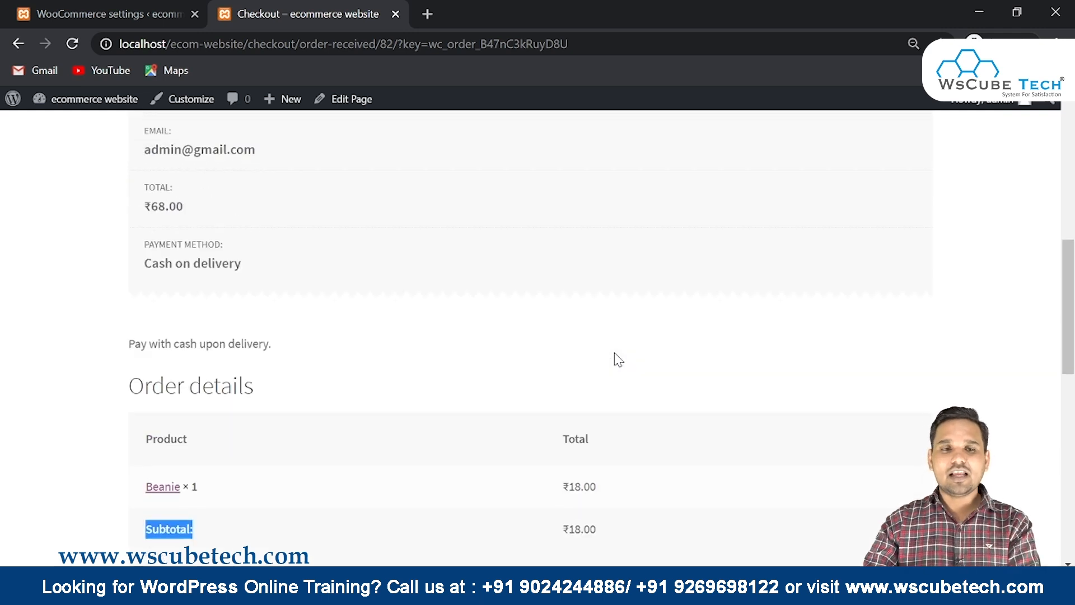
# Go to WooCommerce Orders and open the new ₹68.00 Processing order
pyautogui.click(157, 8)
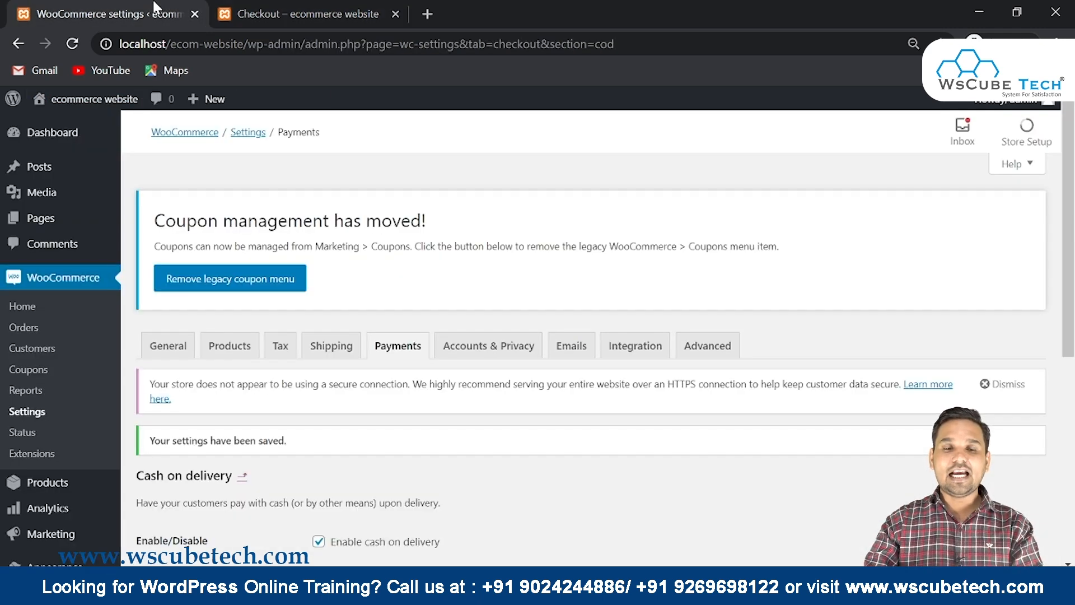
pyautogui.click(23, 327)
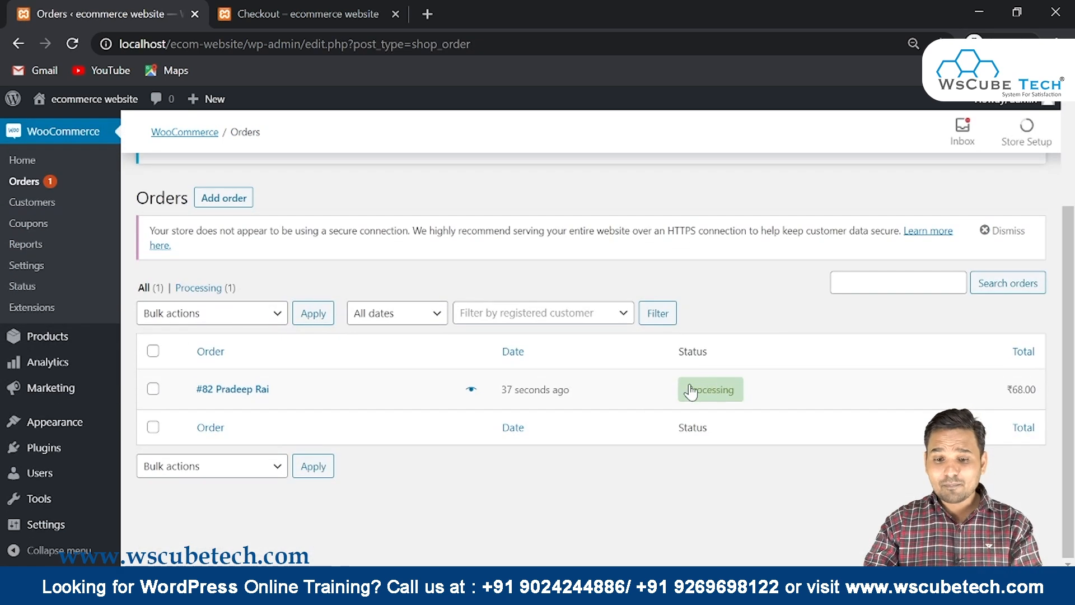
pyautogui.moveTo(561, 399)
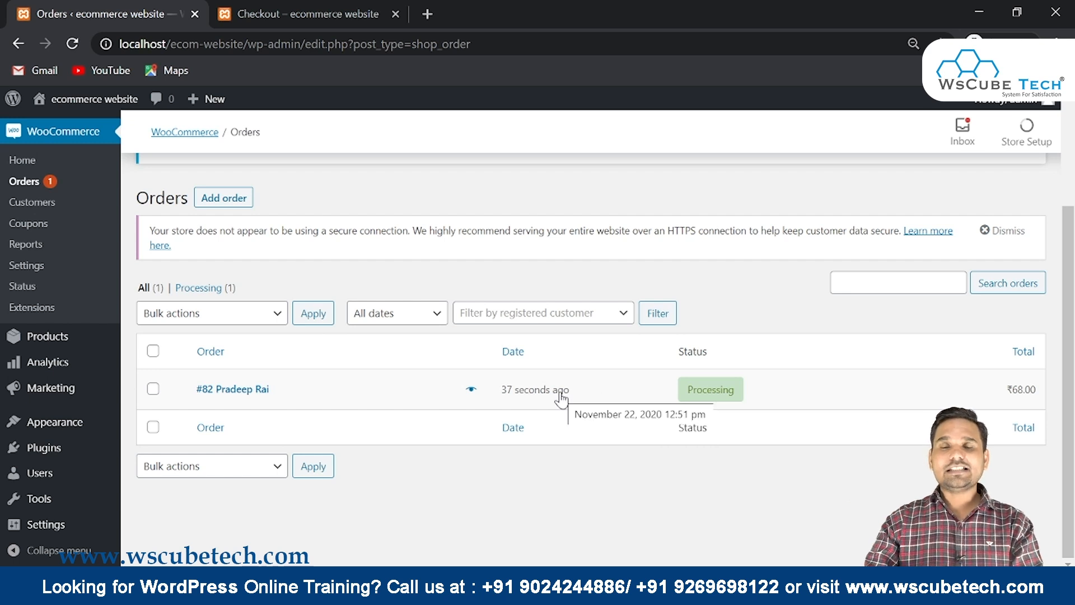
pyautogui.click(235, 389)
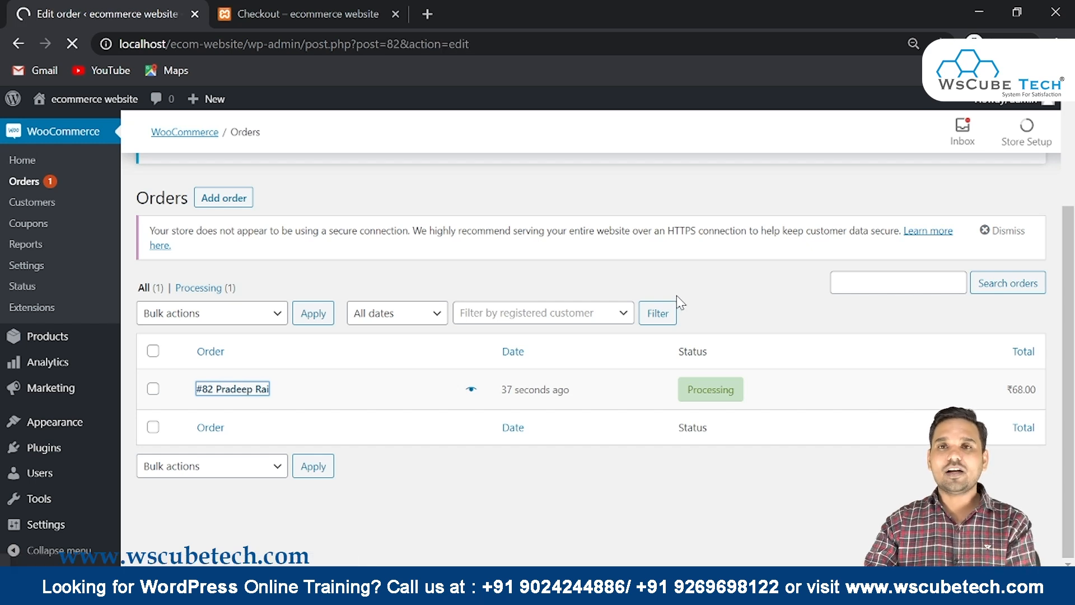
# Change the order status to Completed, then back to Processing
pyautogui.scroll(-3, 676, 295)
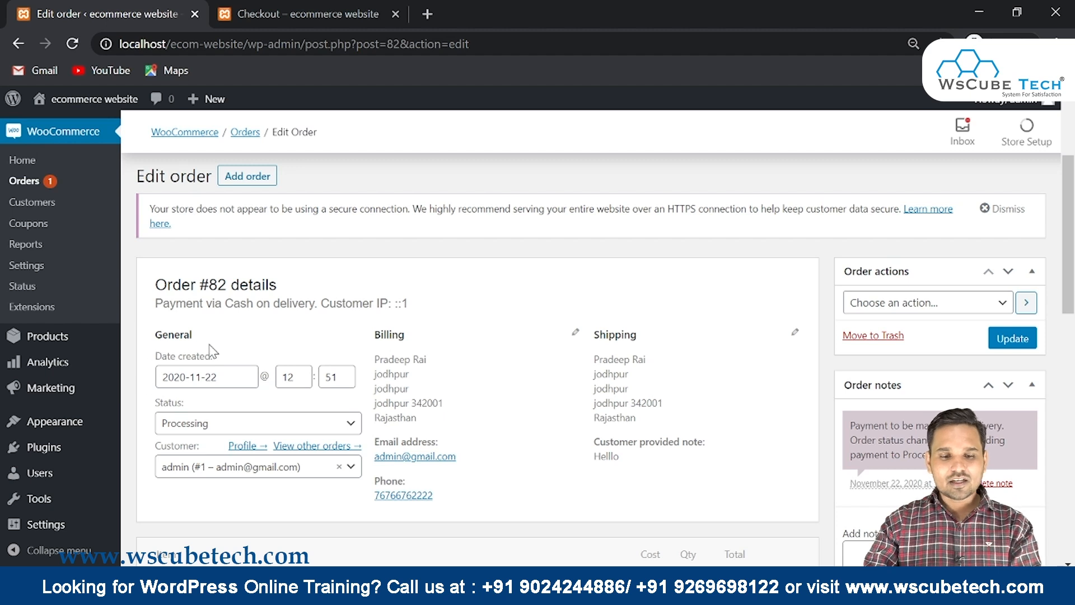
pyautogui.click(217, 427)
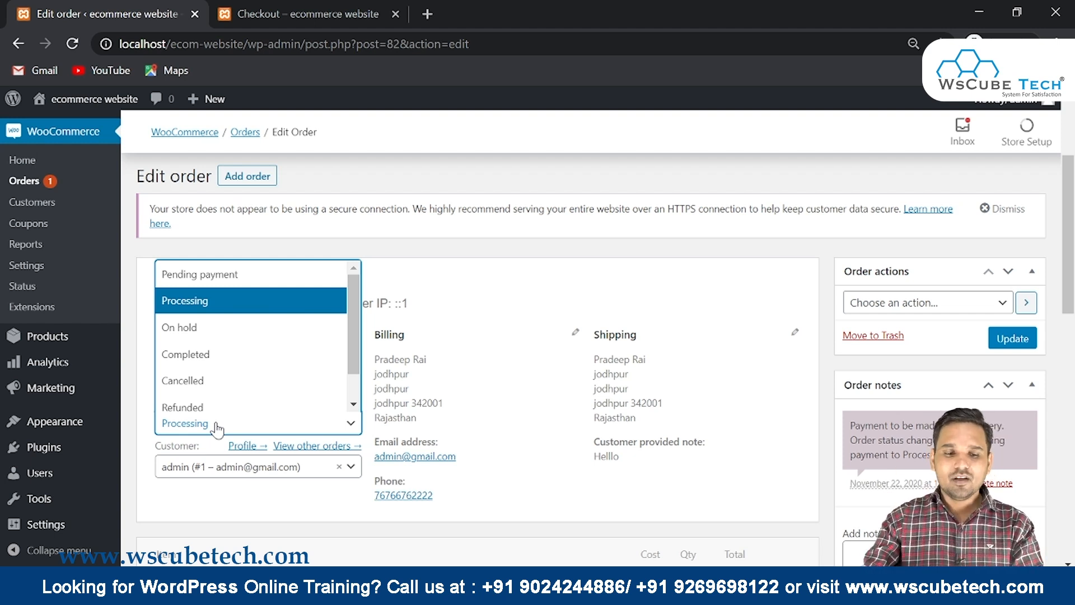
pyautogui.click(190, 357)
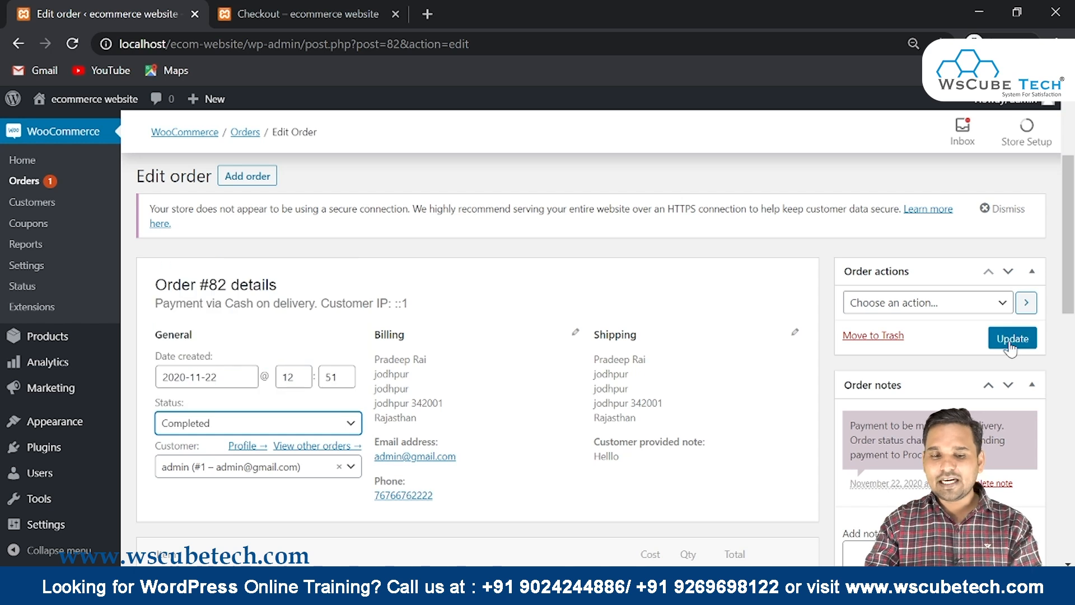
pyautogui.click(282, 421)
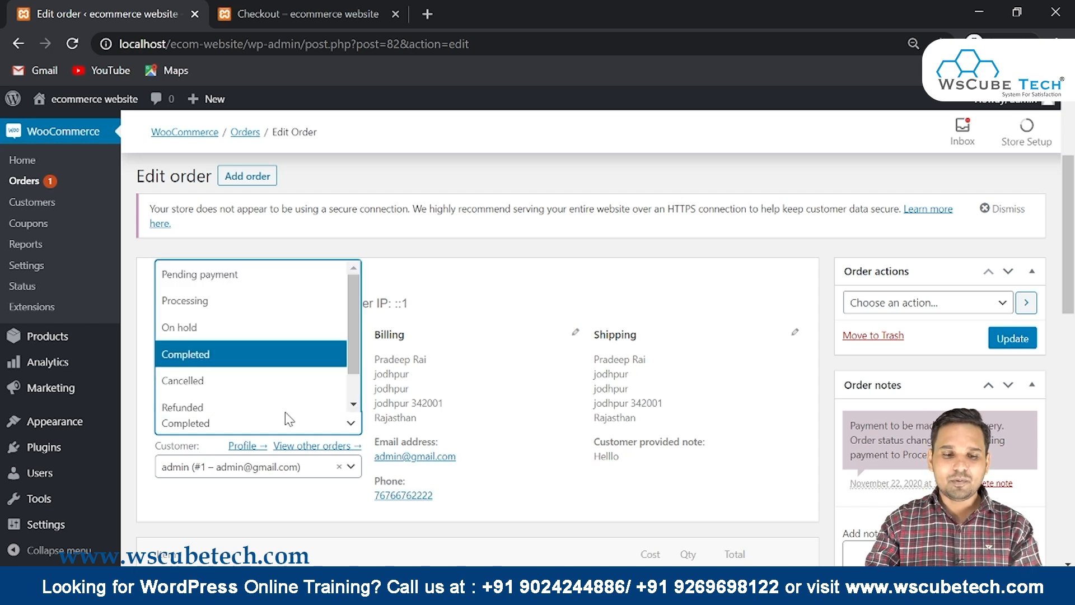
pyautogui.click(221, 302)
# Check the ₹50.00 shipping charge, subtotal and ₹68.00 total, then scroll through custom fields
pyautogui.scroll(-8, 343, 310)
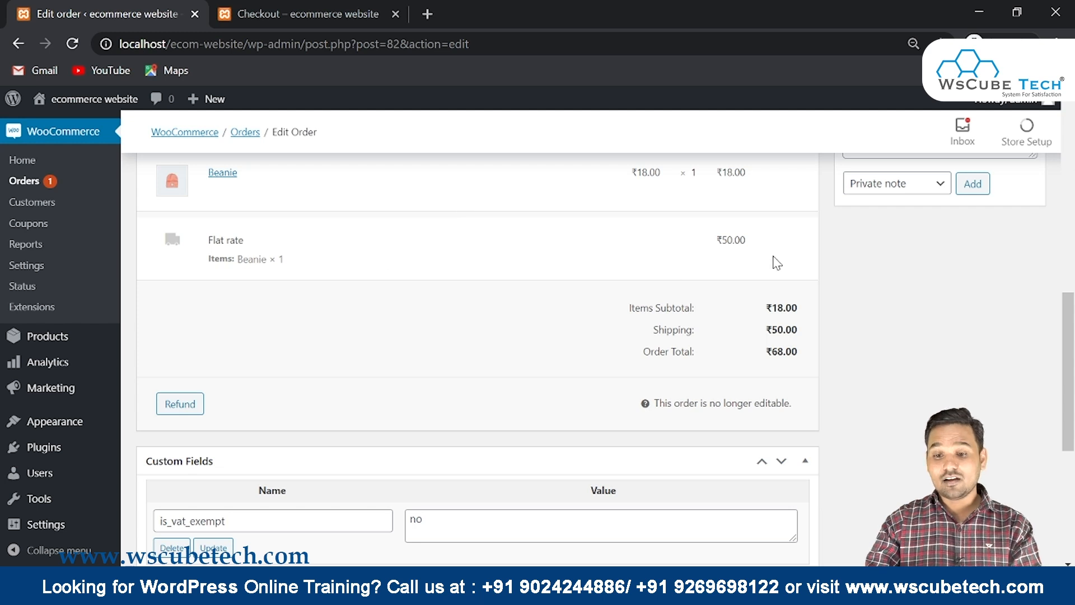
pyautogui.moveTo(778, 259); pyautogui.dragTo(670, 236)
pyautogui.moveTo(613, 304); pyautogui.dragTo(840, 325)
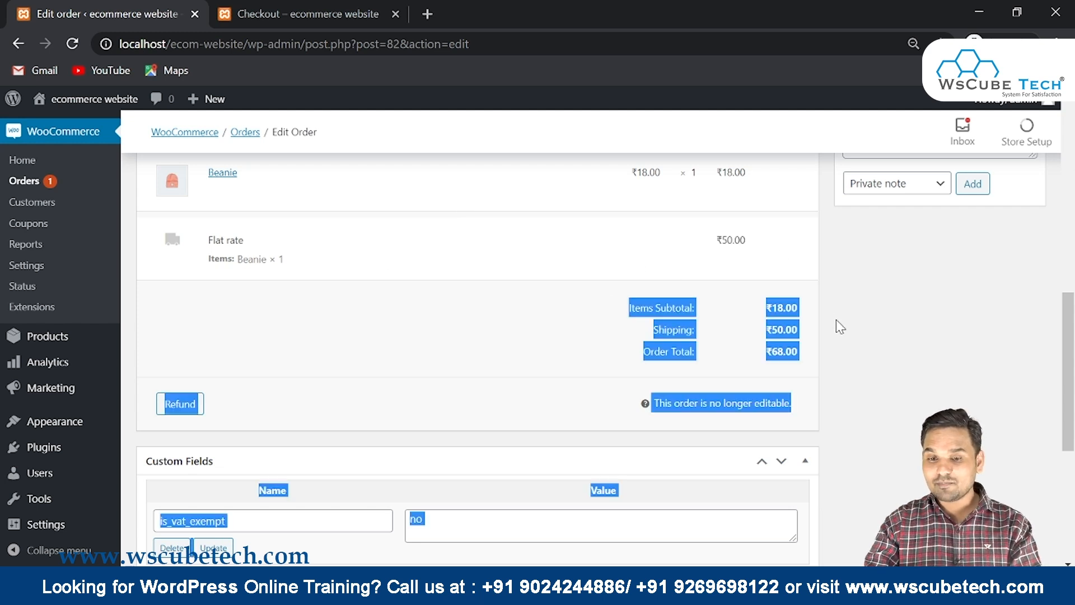
pyautogui.click(629, 371)
pyautogui.scroll(-3, 492, 269)
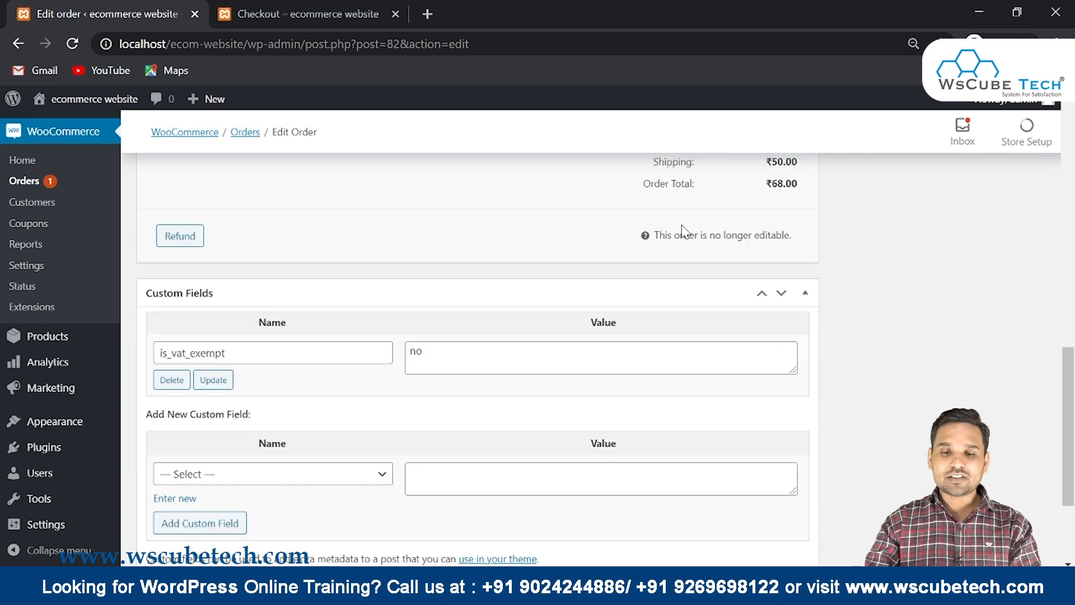
pyautogui.scroll(-2, 683, 230)
pyautogui.scroll(-1, 683, 229)
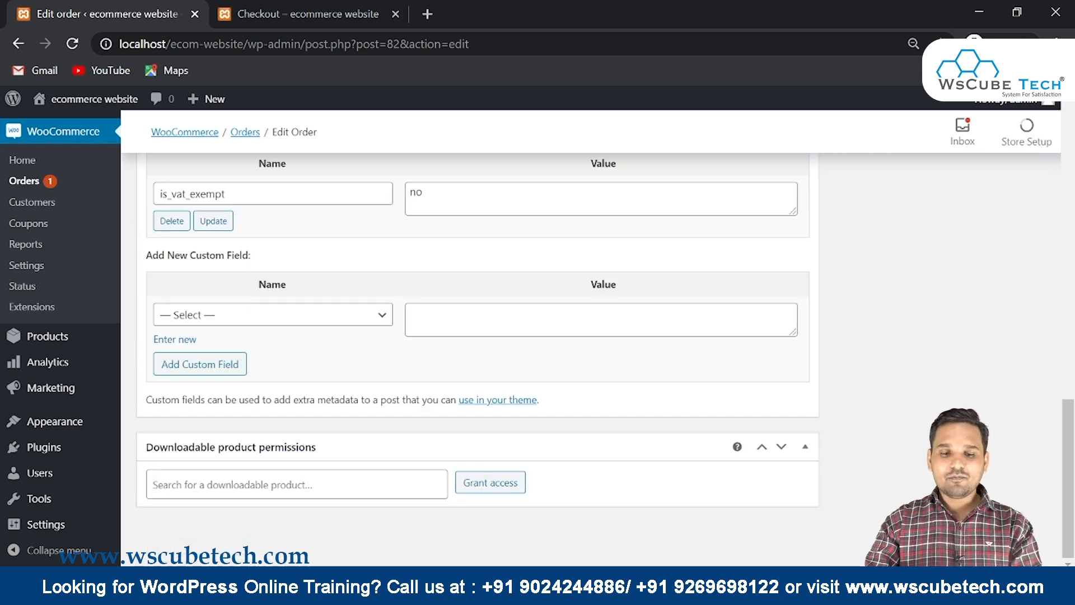
pyautogui.scroll(15, 557, 267)
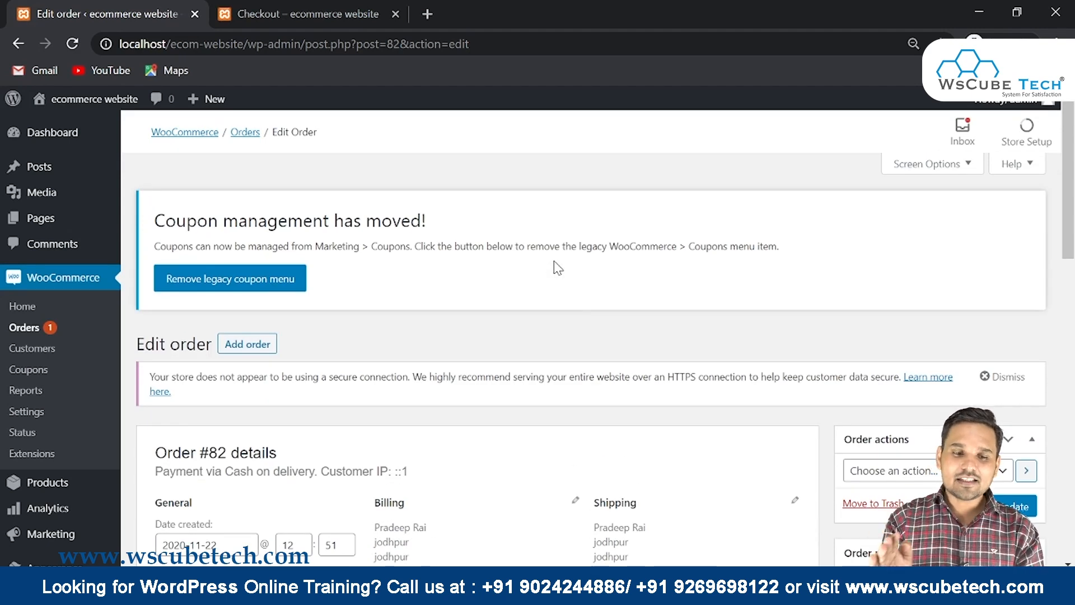
# Return to the Orders list and reopen the ₹68.00 Processing order
pyautogui.click(24, 329)
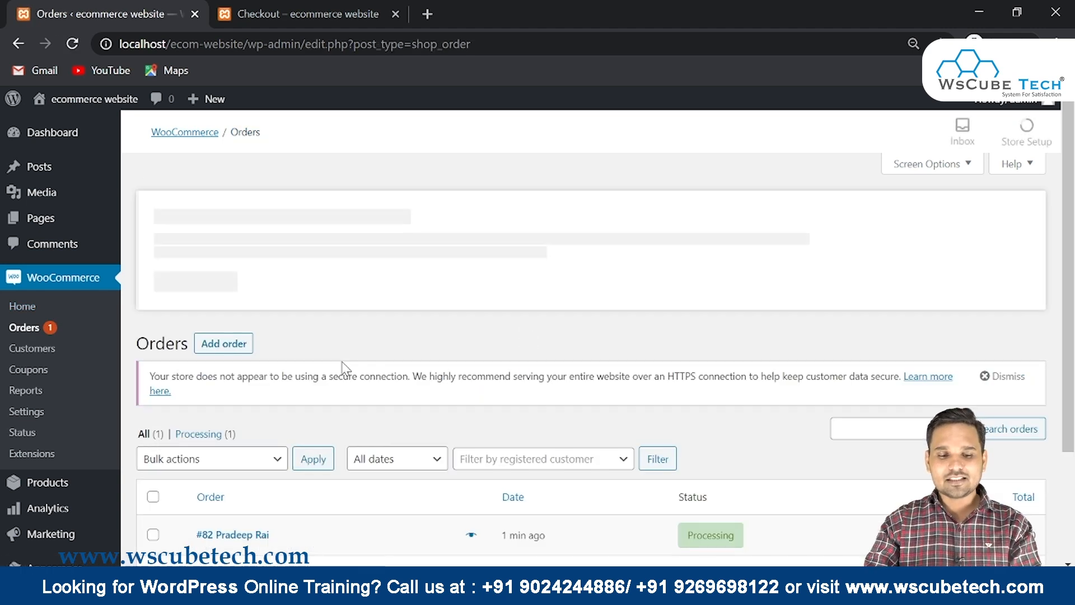
pyautogui.scroll(-2, 225, 407)
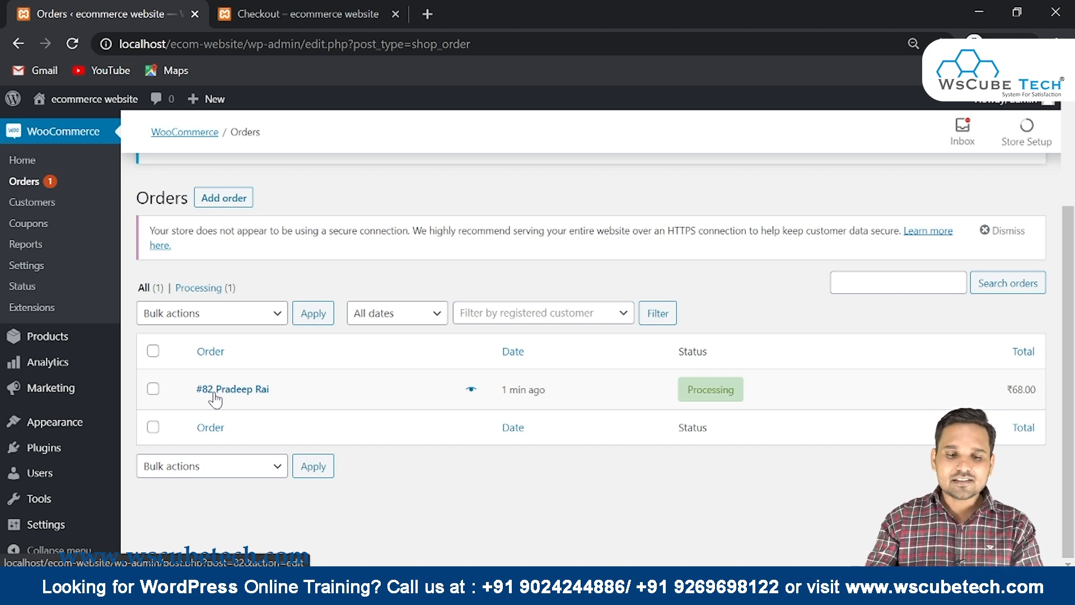
pyautogui.click(216, 399)
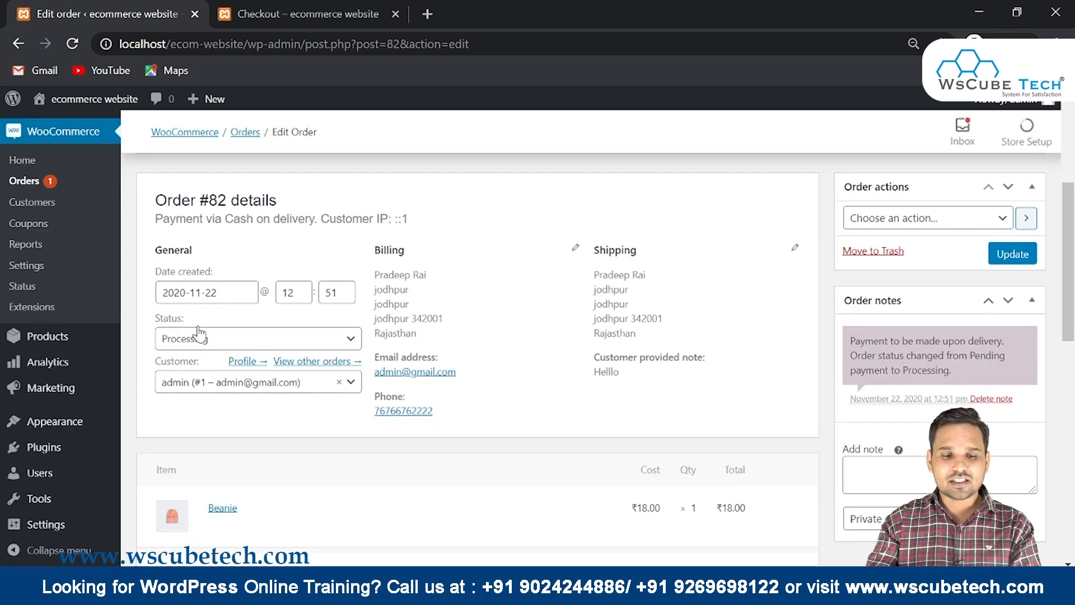
# Open the order status list and close it, leaving the status Processing
pyautogui.click(197, 341)
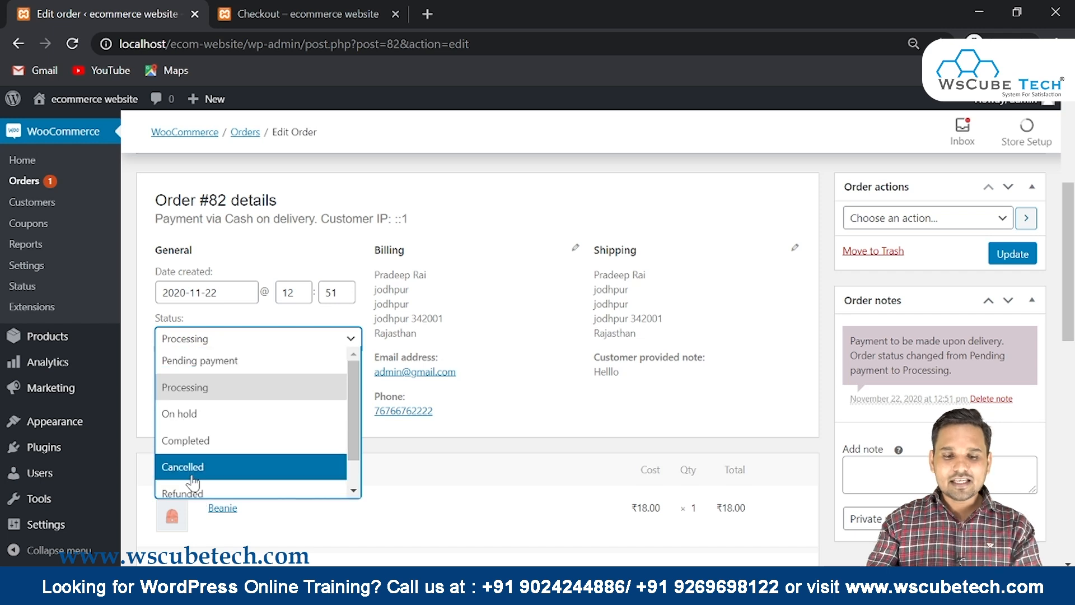
pyautogui.click(417, 493)
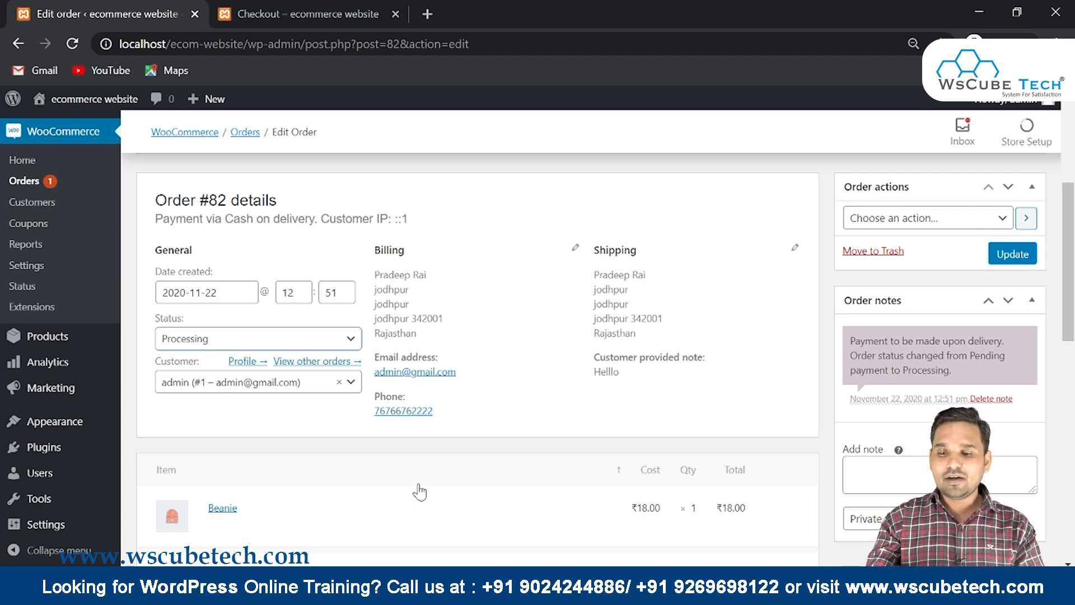
pyautogui.scroll(-5, 873, 257)
# Search the page for 'cas', view the order actions list, then show the Order received tab
pyautogui.hotkey('ctrl', 'f')
pyautogui.write('cas')
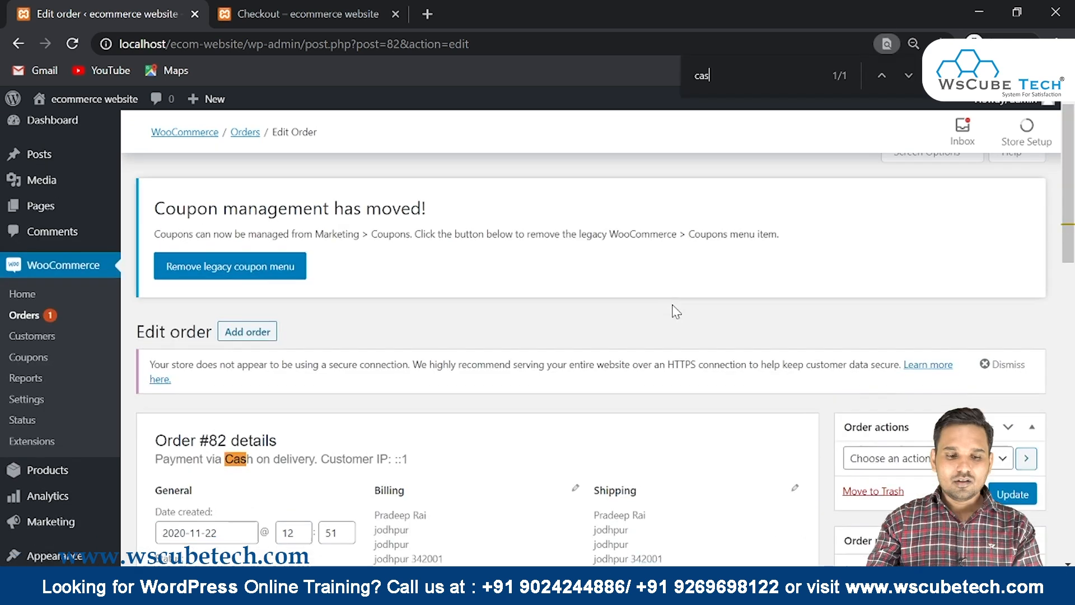
pyautogui.scroll(-3, 676, 312)
pyautogui.moveTo(203, 302); pyautogui.dragTo(342, 303)
pyautogui.click(897, 305)
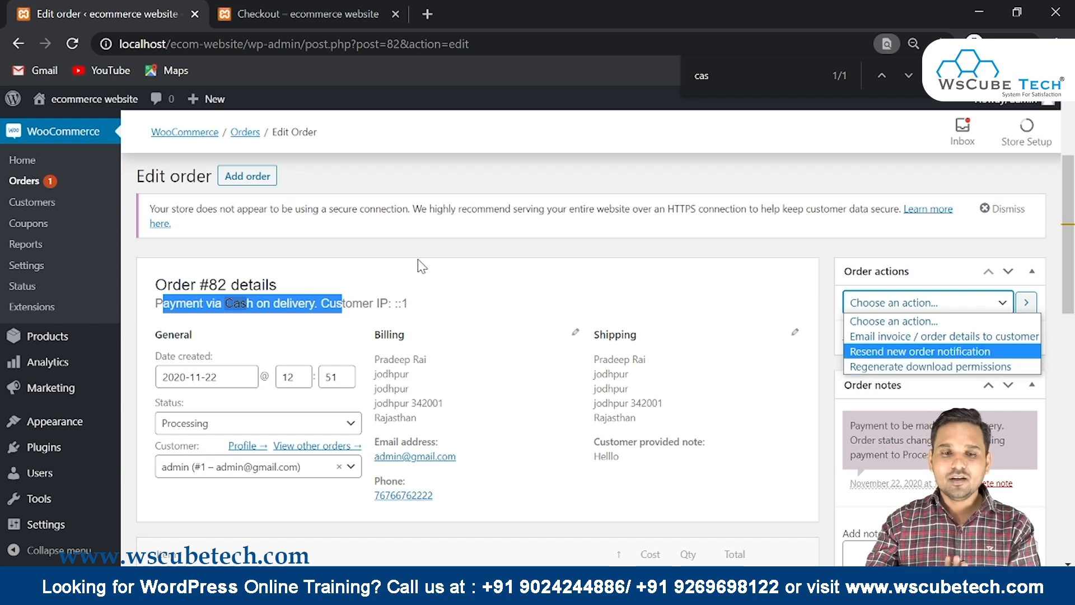
pyautogui.click(283, 12)
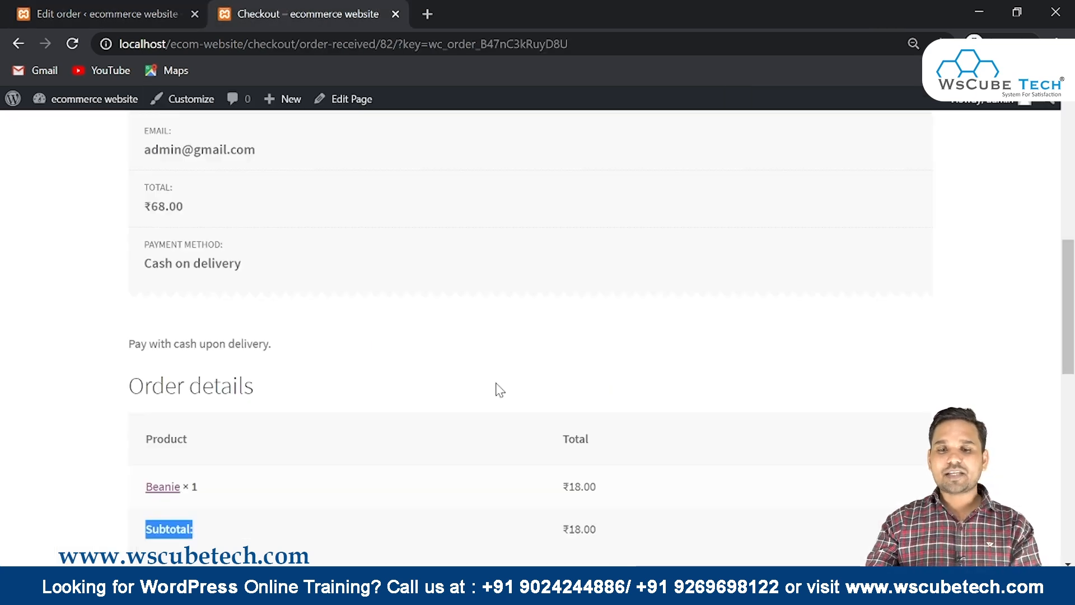
# From My account, go to Orders and view order #82
pyautogui.scroll(5, 497, 389)
pyautogui.click(353, 276)
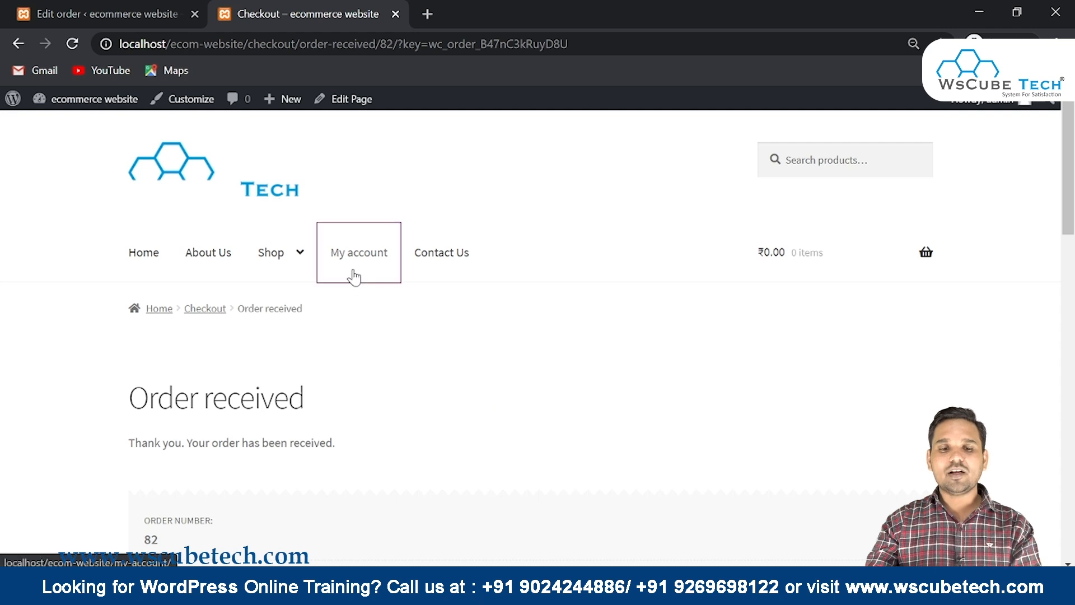
pyautogui.scroll(-5, 775, 235)
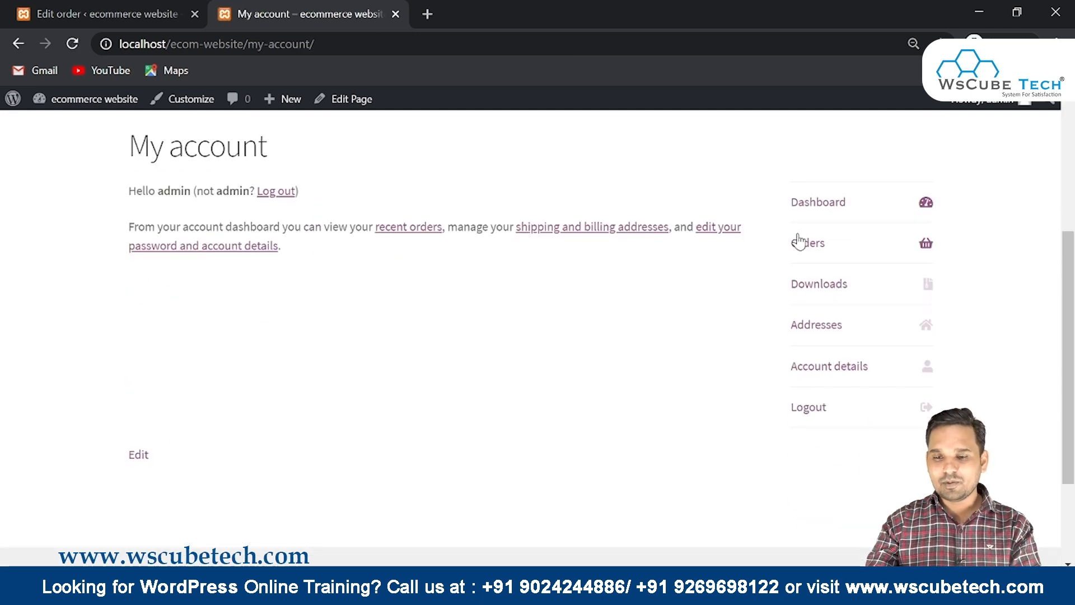
pyautogui.click(812, 247)
pyautogui.scroll(-5, 744, 257)
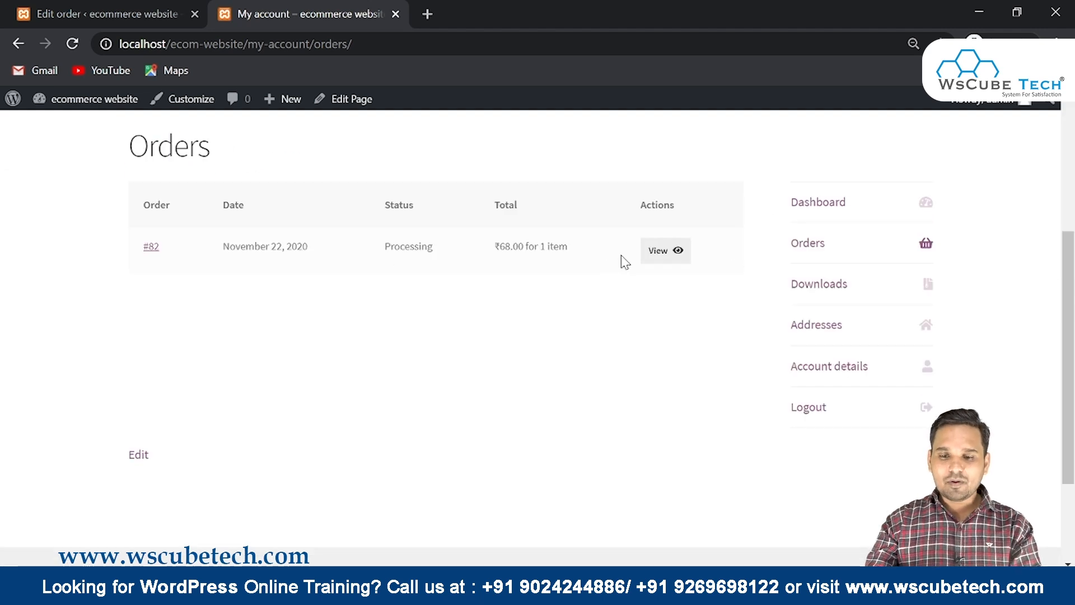
pyautogui.click(666, 251)
# Open the account's Downloads section, which shows no downloads yet
pyautogui.scroll(-5, 665, 252)
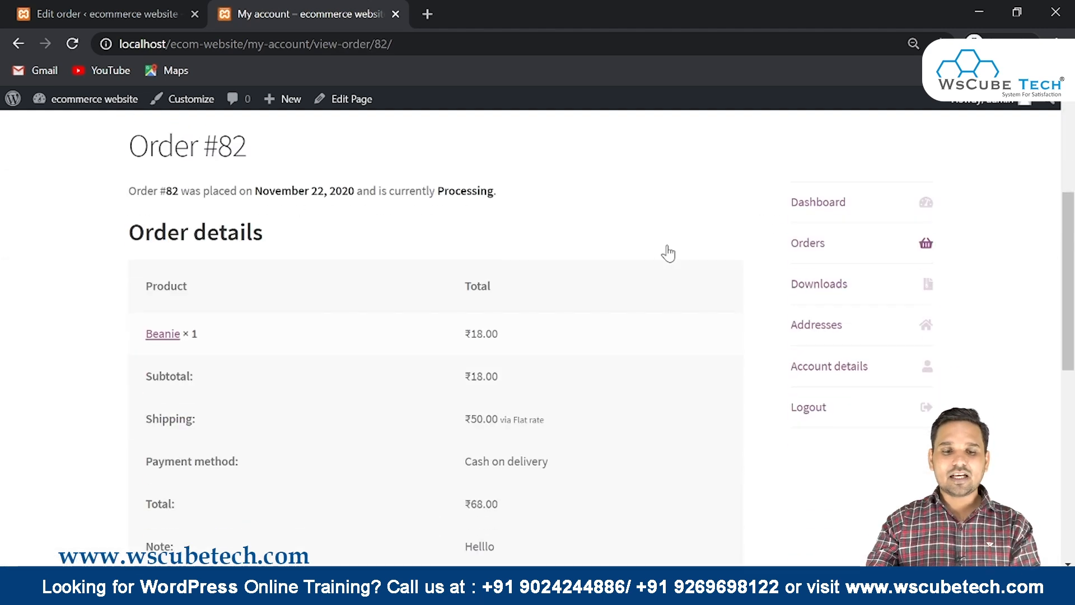
pyautogui.scroll(-3, 362, 262)
pyautogui.scroll(-6, 361, 262)
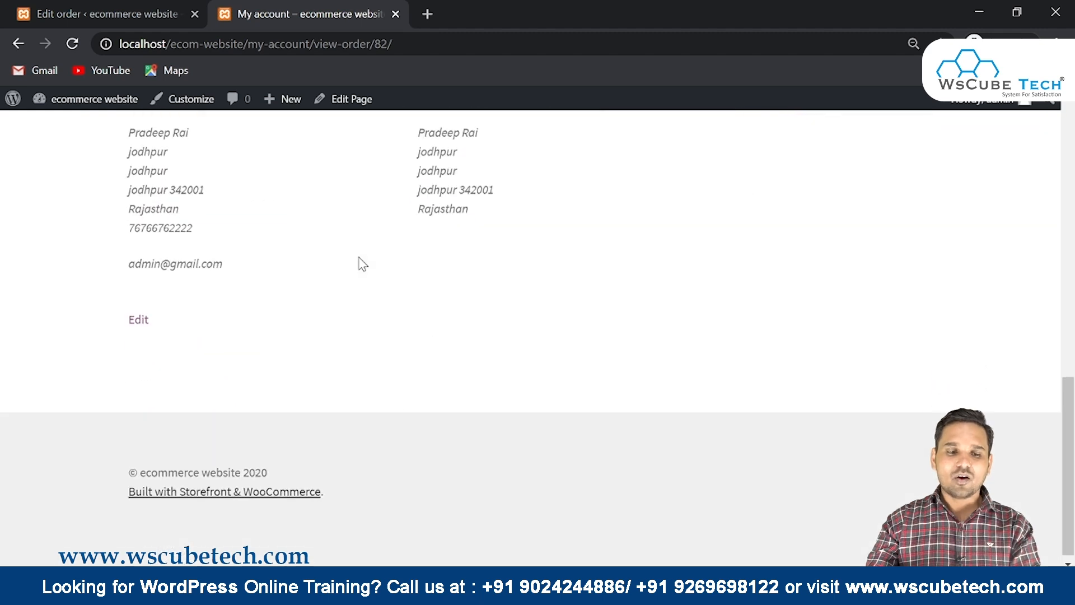
pyautogui.scroll(12, 361, 263)
pyautogui.click(840, 451)
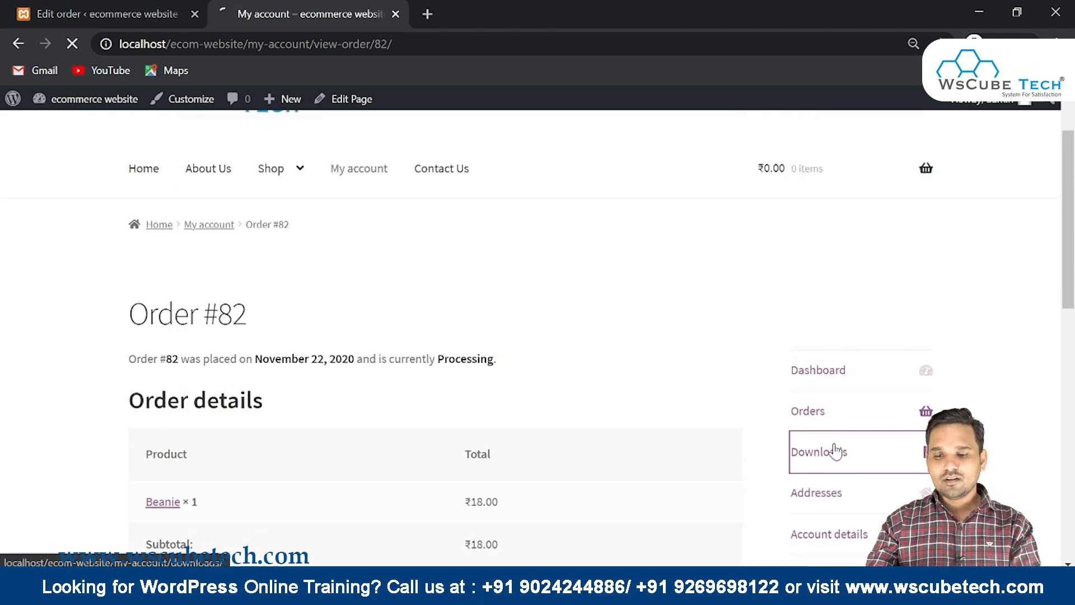
pyautogui.scroll(-2, 577, 365)
pyautogui.scroll(-1, 577, 365)
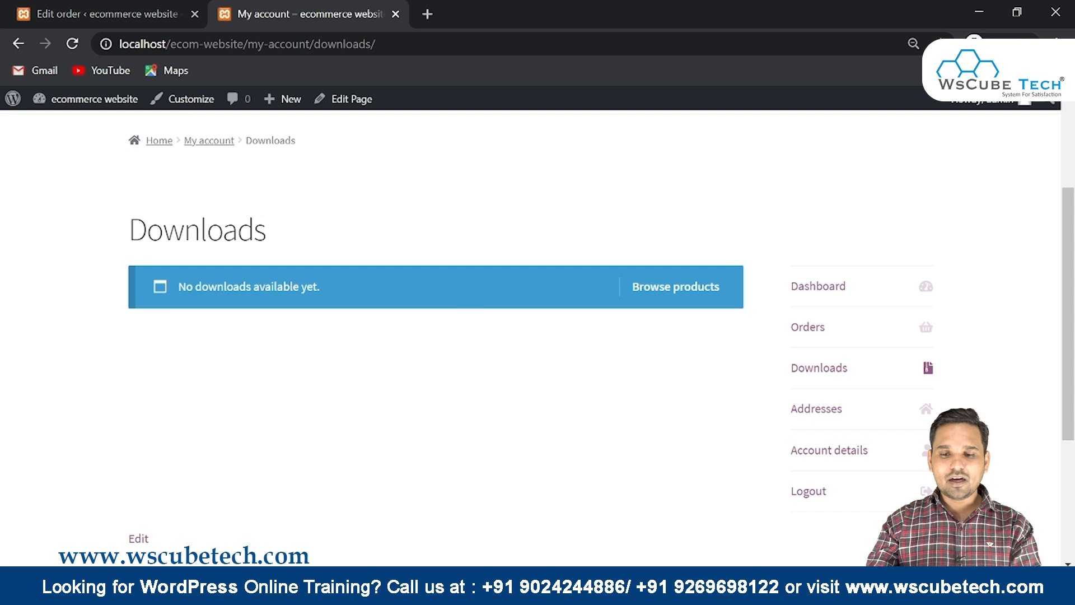
# Browse the shop's products, then return to the customer's My account page
pyautogui.click(687, 300)
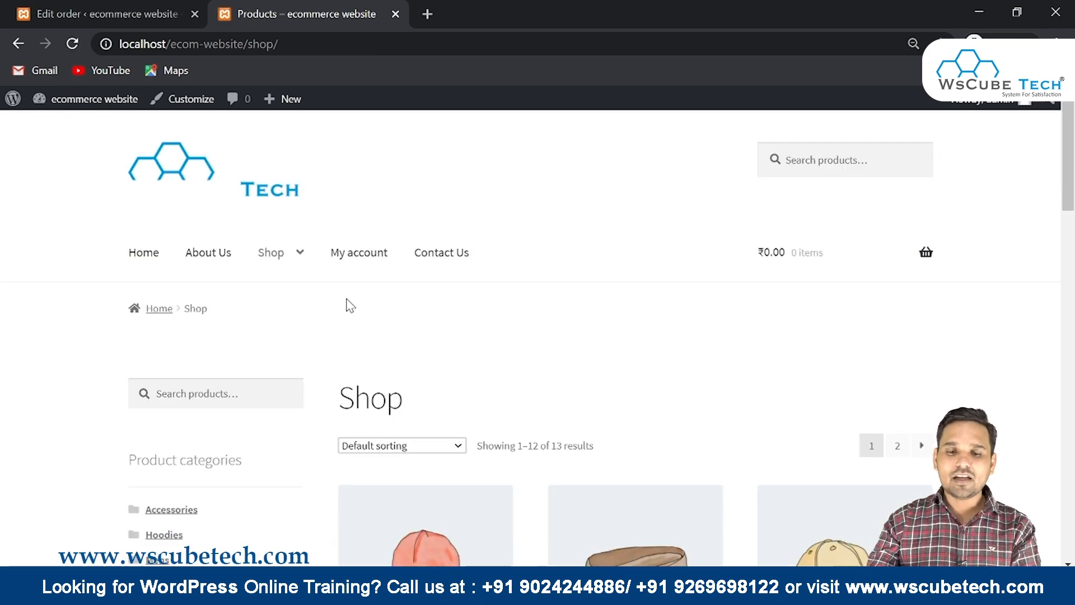
pyautogui.moveTo(302, 260)
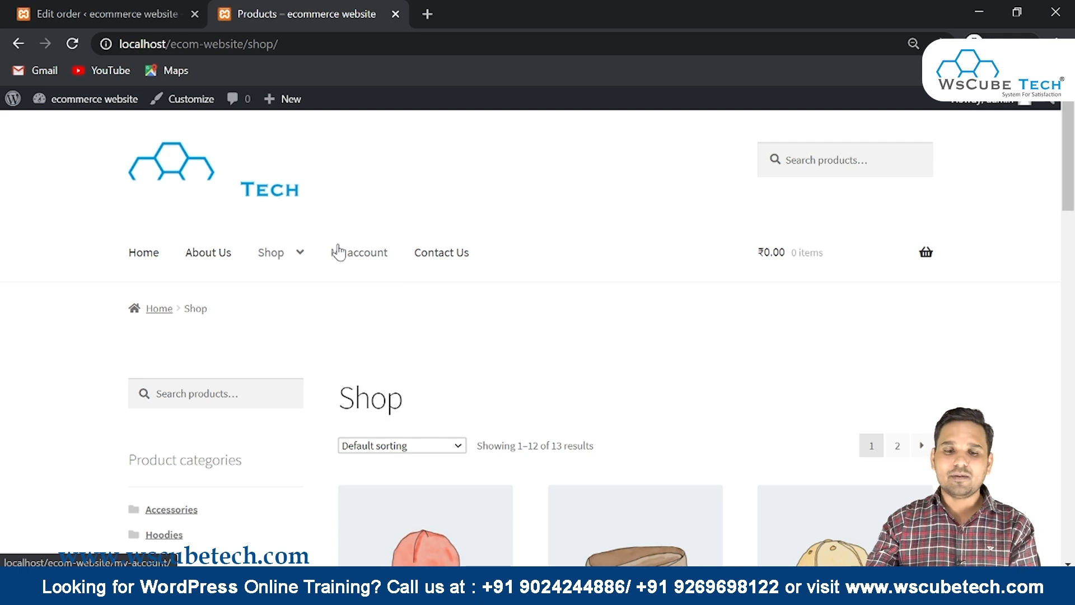
pyautogui.click(358, 252)
pyautogui.scroll(-3, 497, 288)
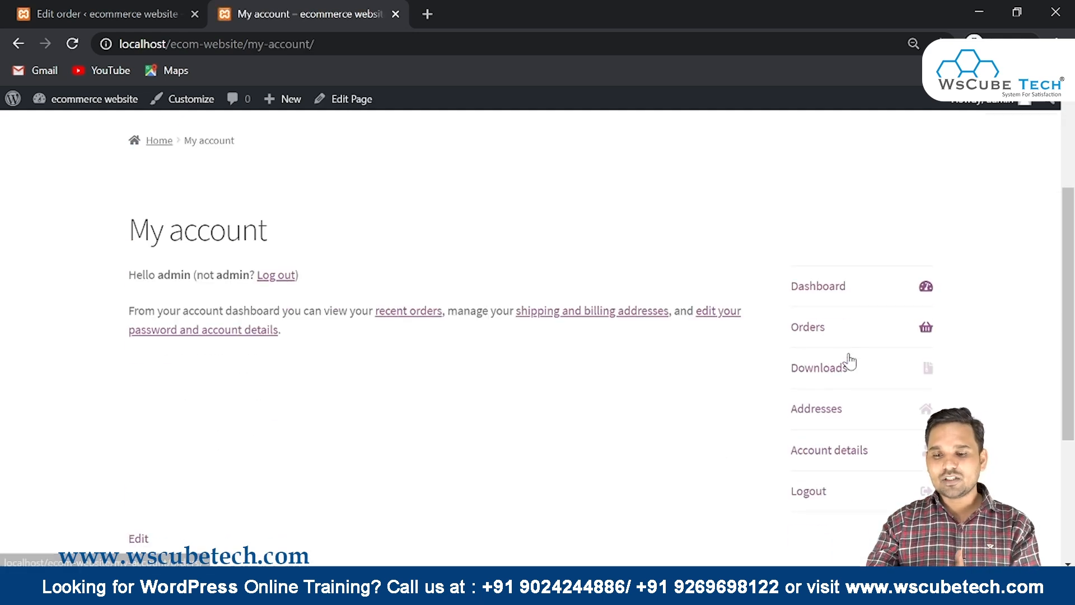
# Review the customer's saved addresses and account details, then go back to order #82's edit page
pyautogui.click(804, 419)
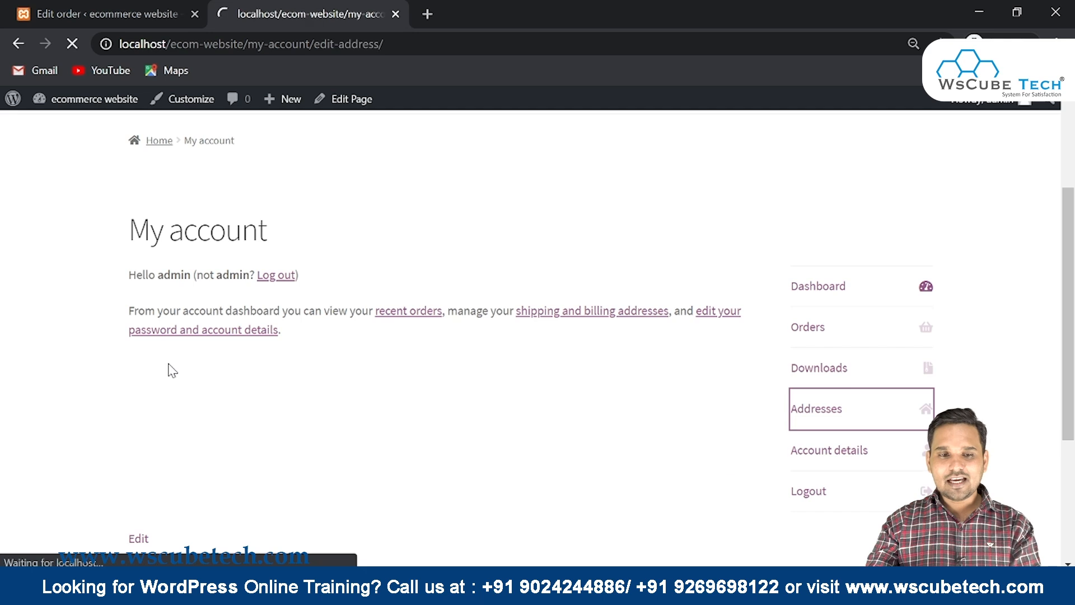
pyautogui.scroll(-4, 257, 352)
pyautogui.moveTo(83, 238); pyautogui.dragTo(470, 327)
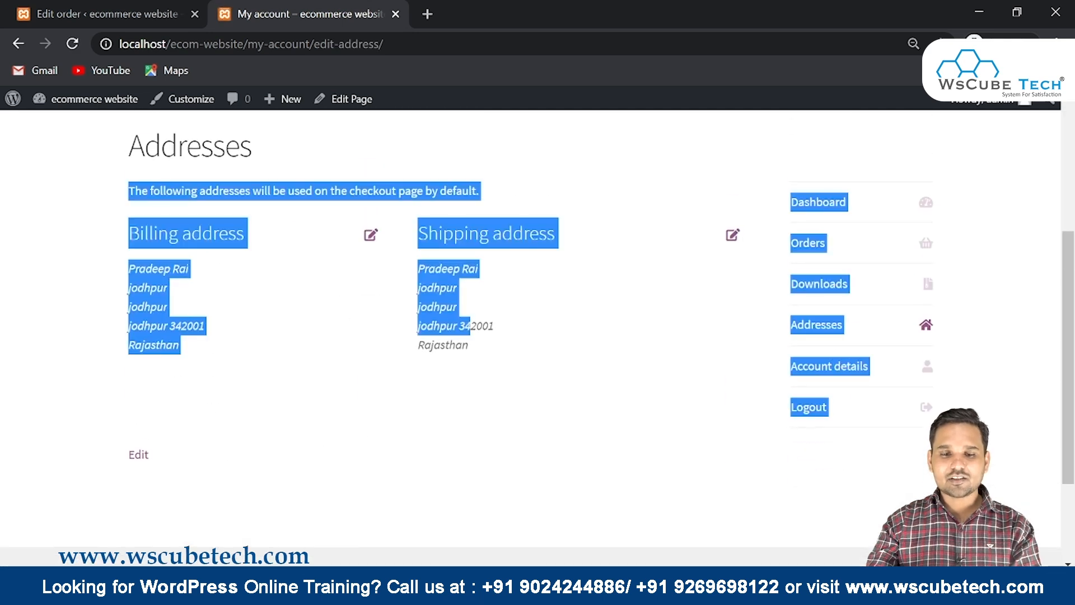
pyautogui.click(576, 383)
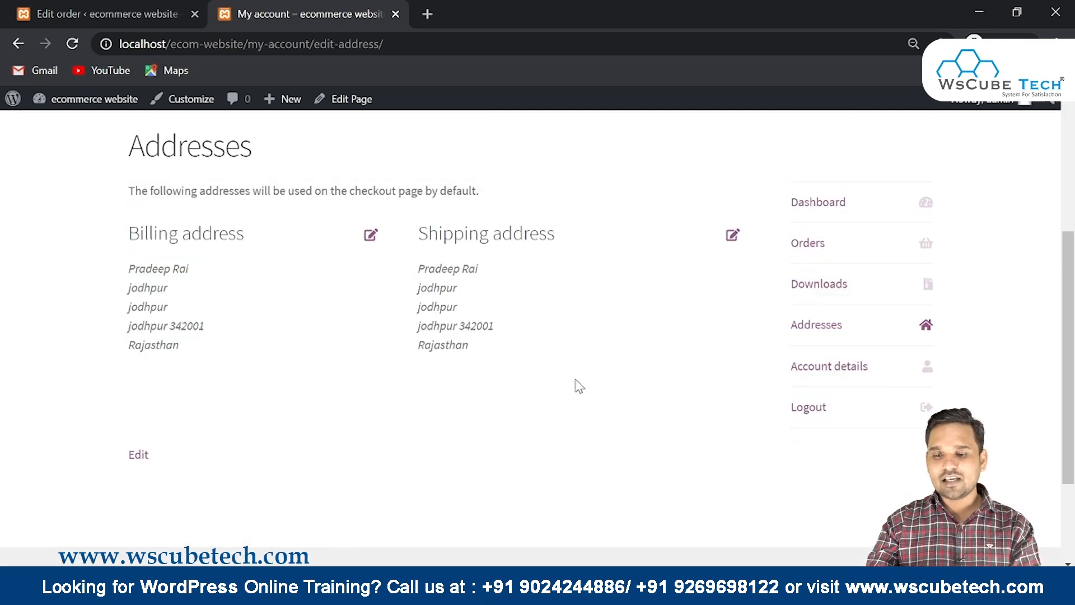
pyautogui.click(829, 370)
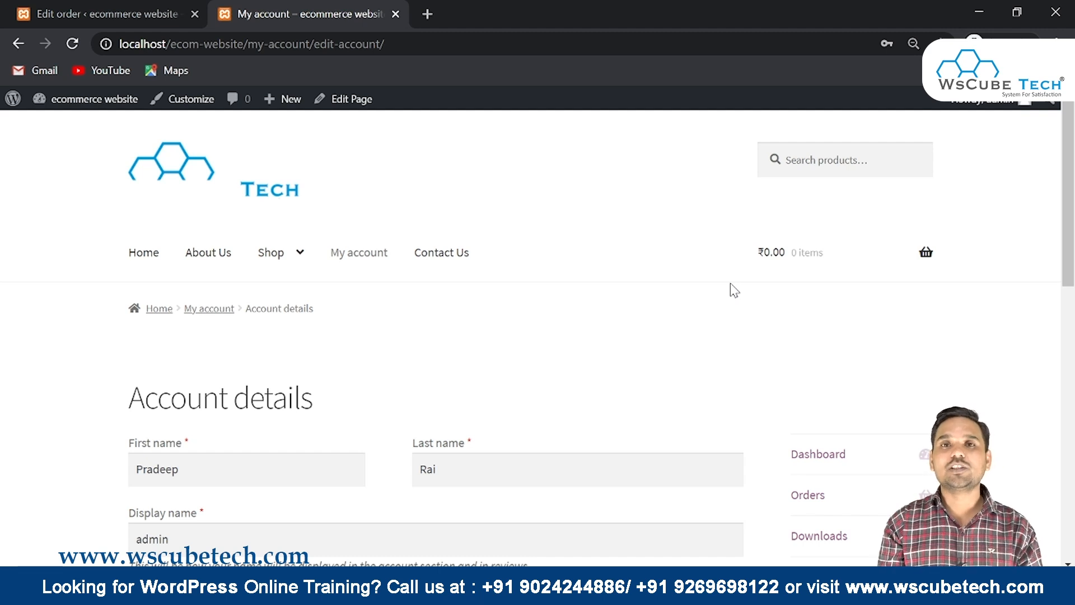
pyautogui.click(99, 8)
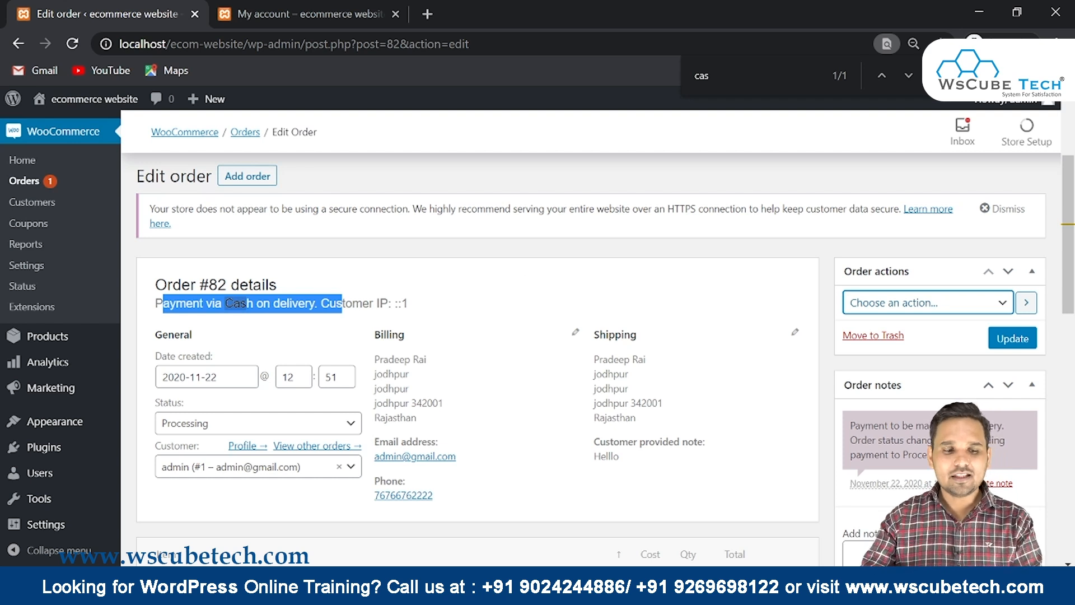
# Find WooCommerce Smart COD in the Installed Plugins list and activate it
pyautogui.click(40, 446)
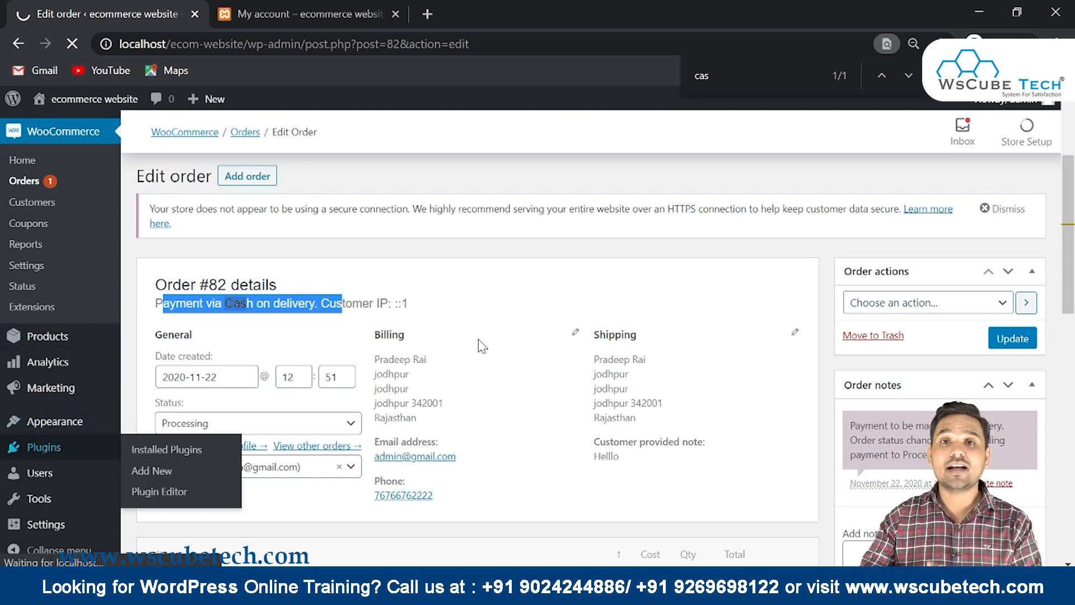
pyautogui.scroll(-3, 480, 342)
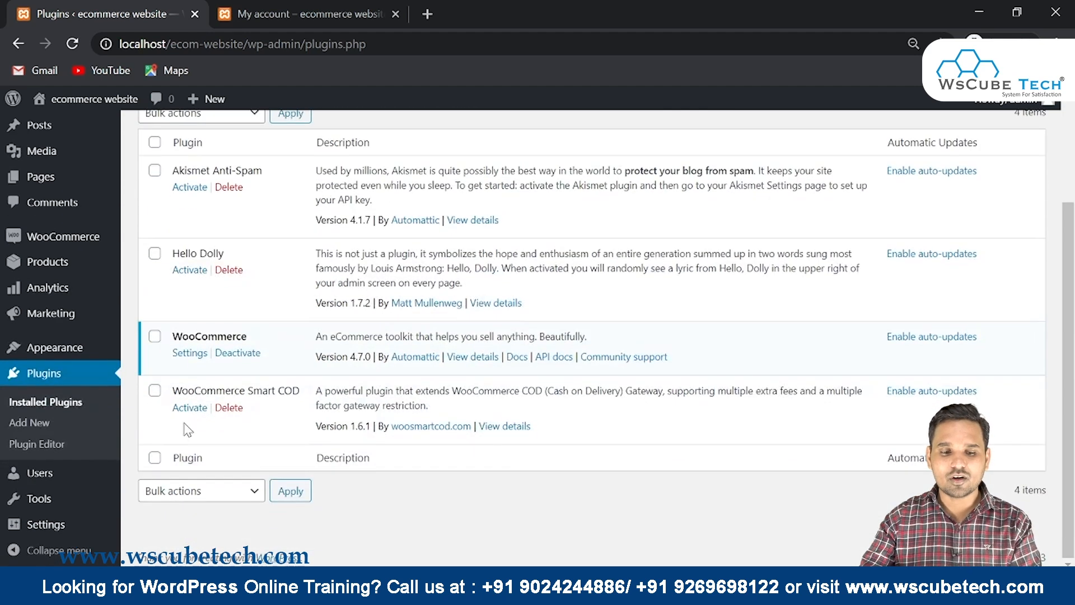
pyautogui.moveTo(172, 390); pyautogui.dragTo(310, 392)
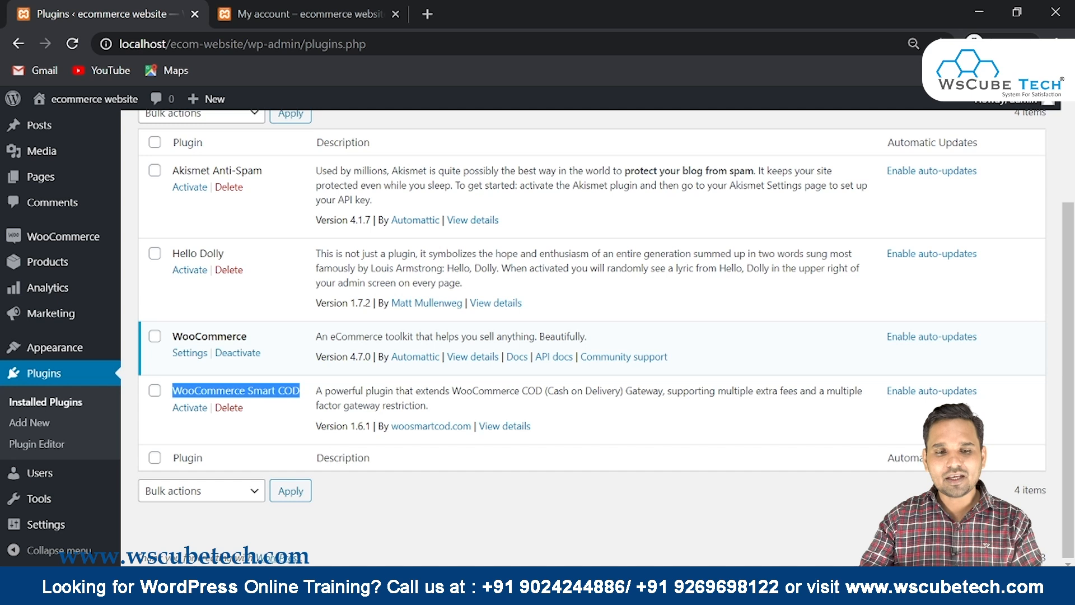
pyautogui.scroll(3, 196, 246)
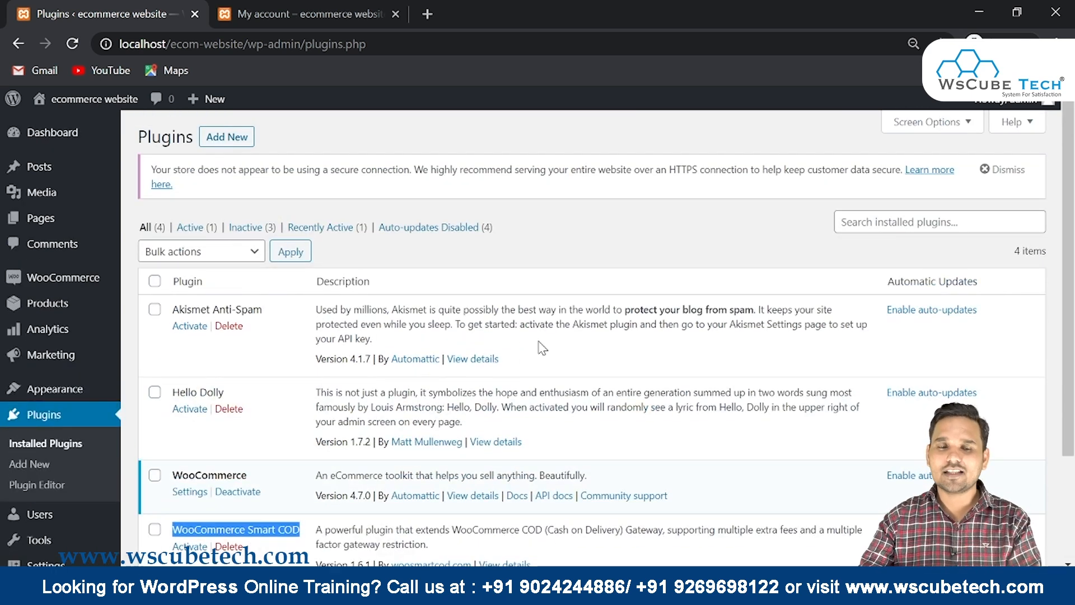
pyautogui.scroll(-3, 542, 351)
pyautogui.click(190, 408)
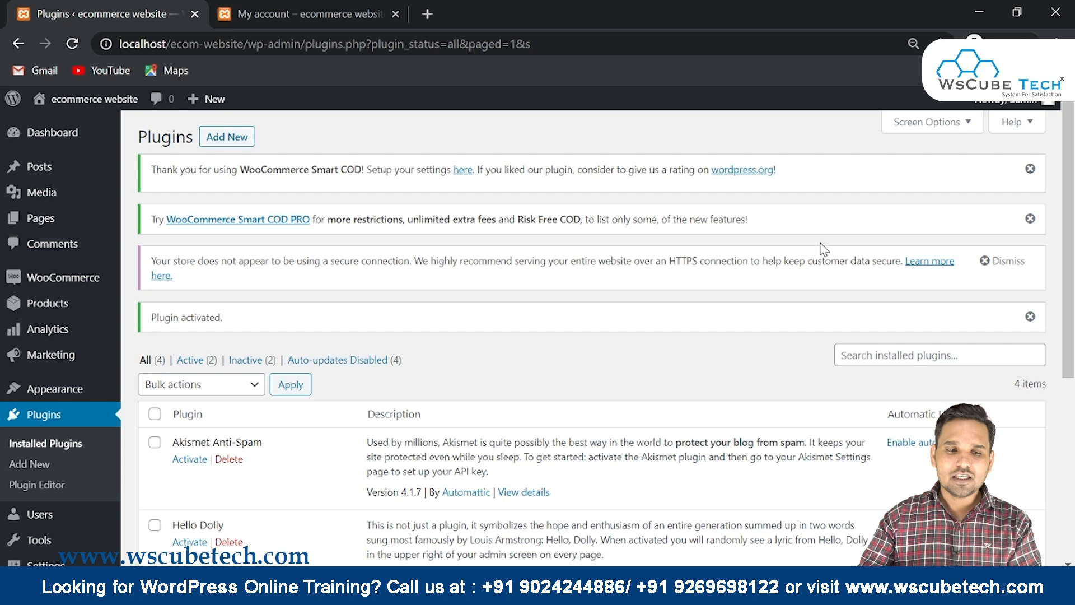
pyautogui.moveTo(42, 288)
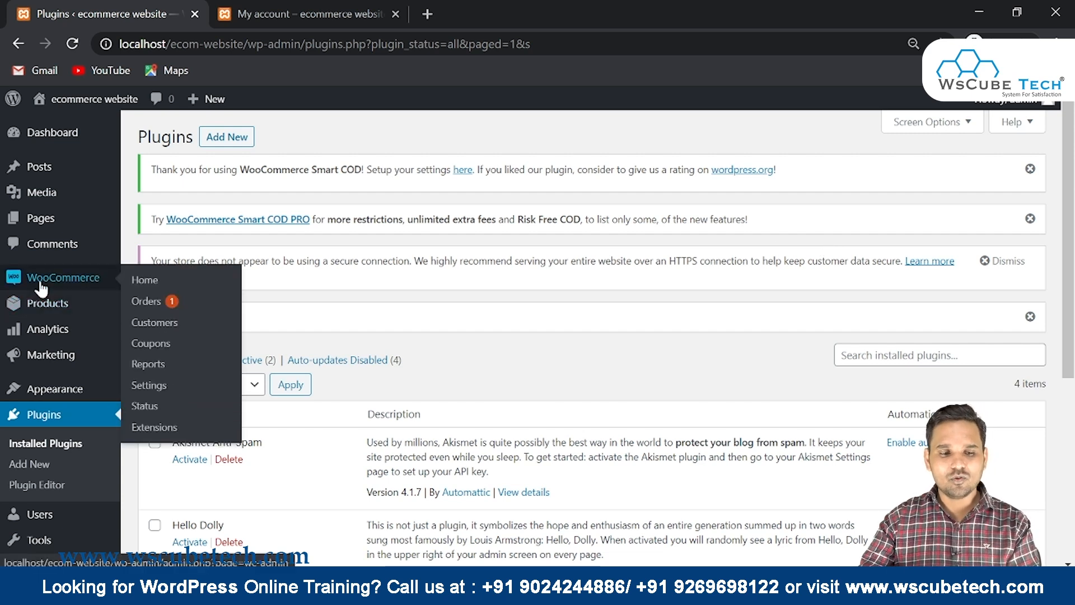
# Open WooCommerce Payments > Cash on delivery settings and scroll to the cart-amount limit of 100
pyautogui.click(157, 391)
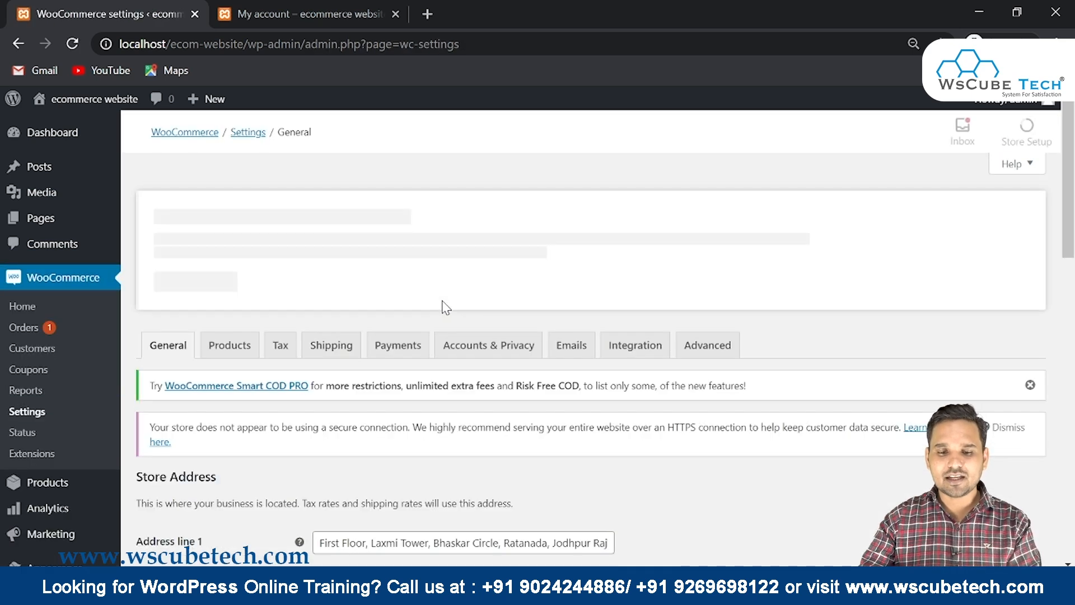
pyautogui.scroll(-1, 358, 300)
pyautogui.click(394, 263)
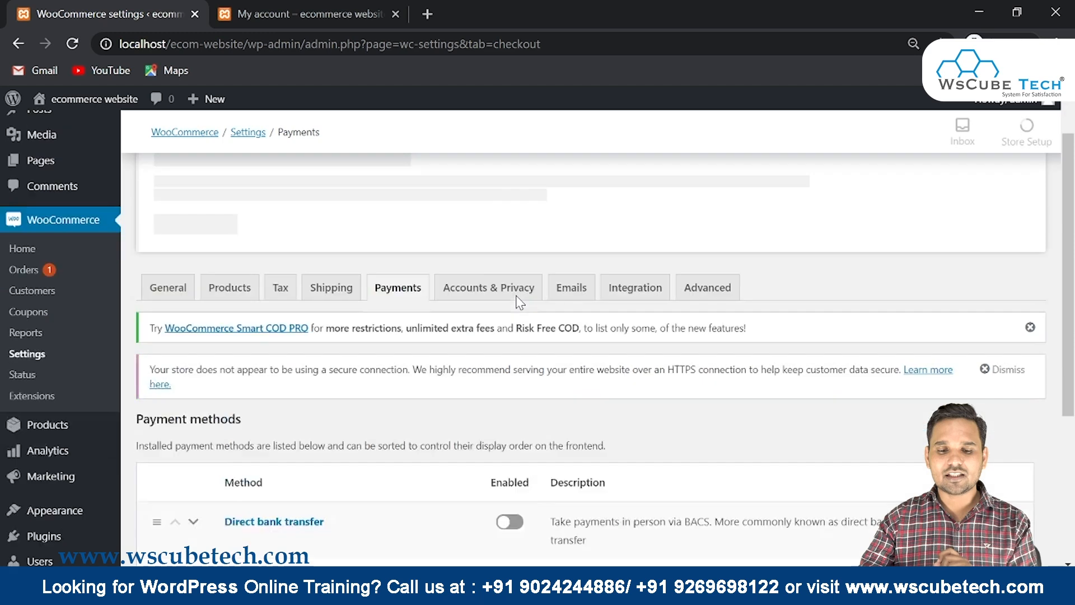
pyautogui.scroll(-3, 520, 302)
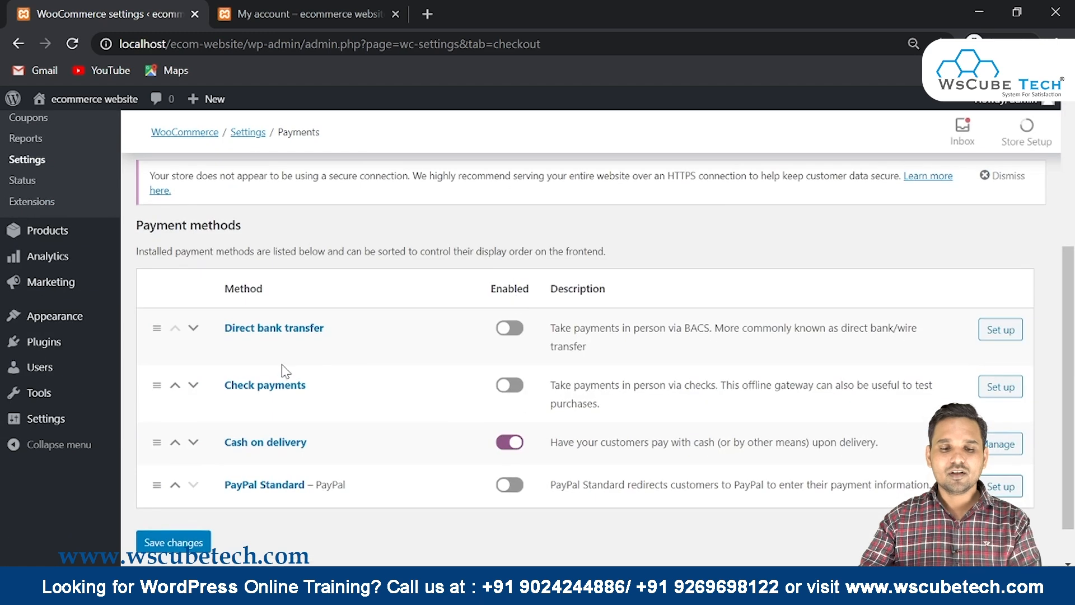
pyautogui.click(1008, 448)
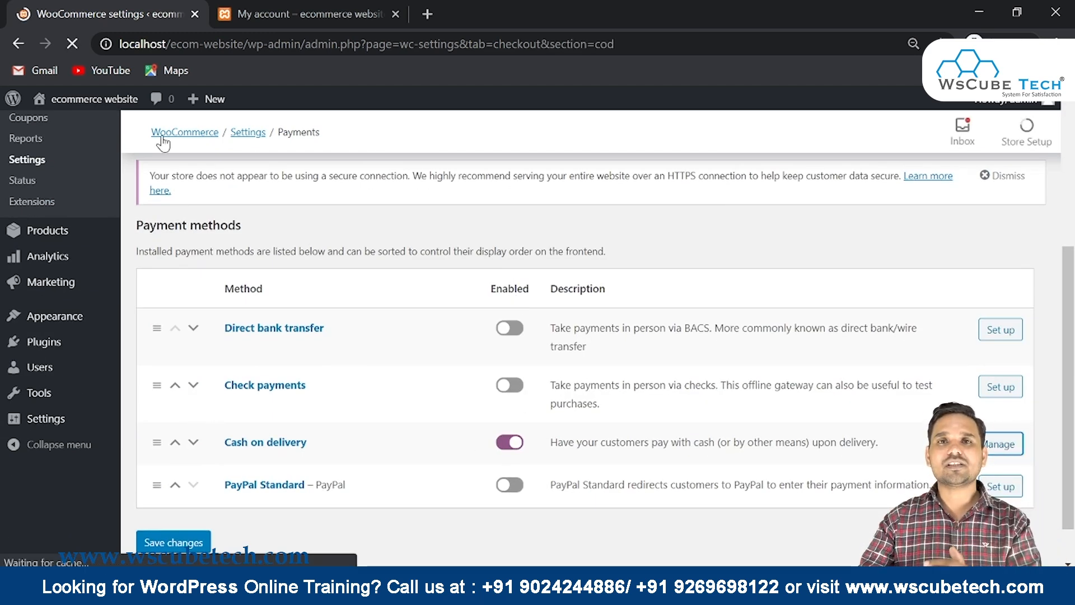
pyautogui.scroll(-8, 316, 227)
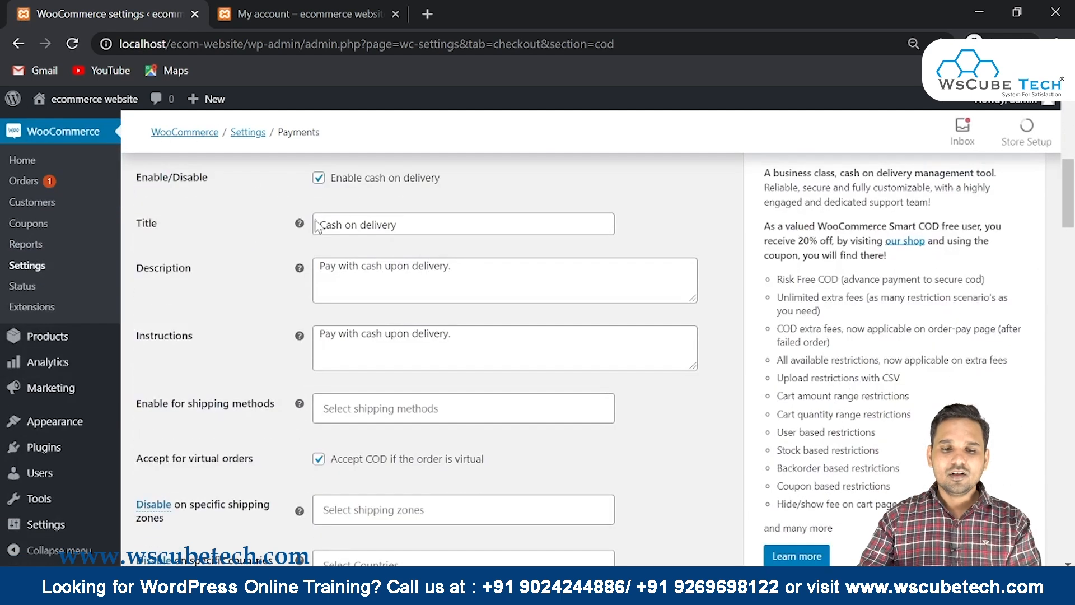
pyautogui.scroll(-4, 336, 257)
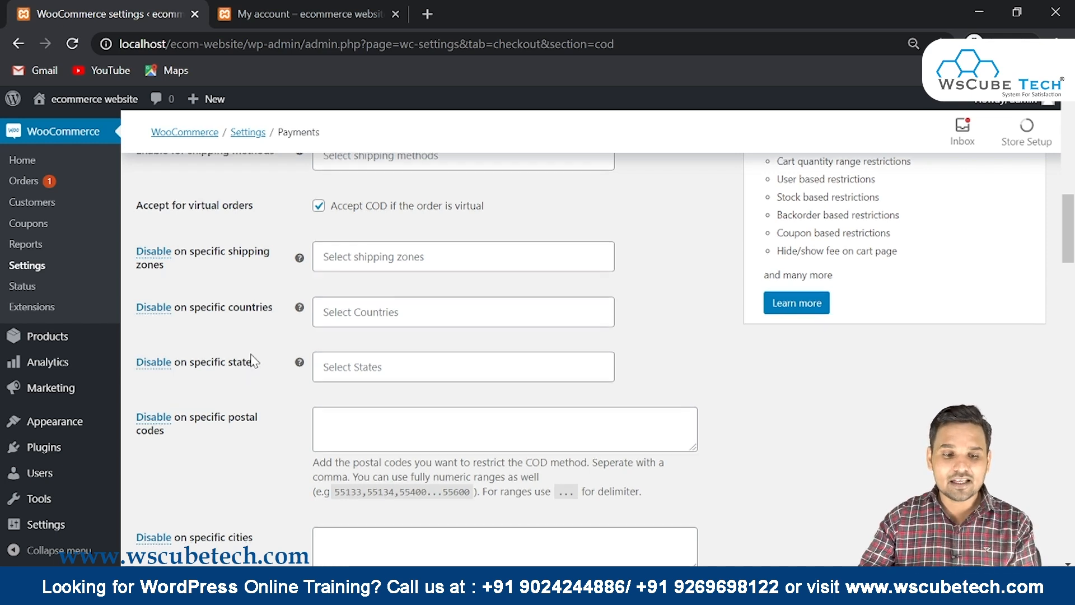
pyautogui.scroll(-1, 219, 358)
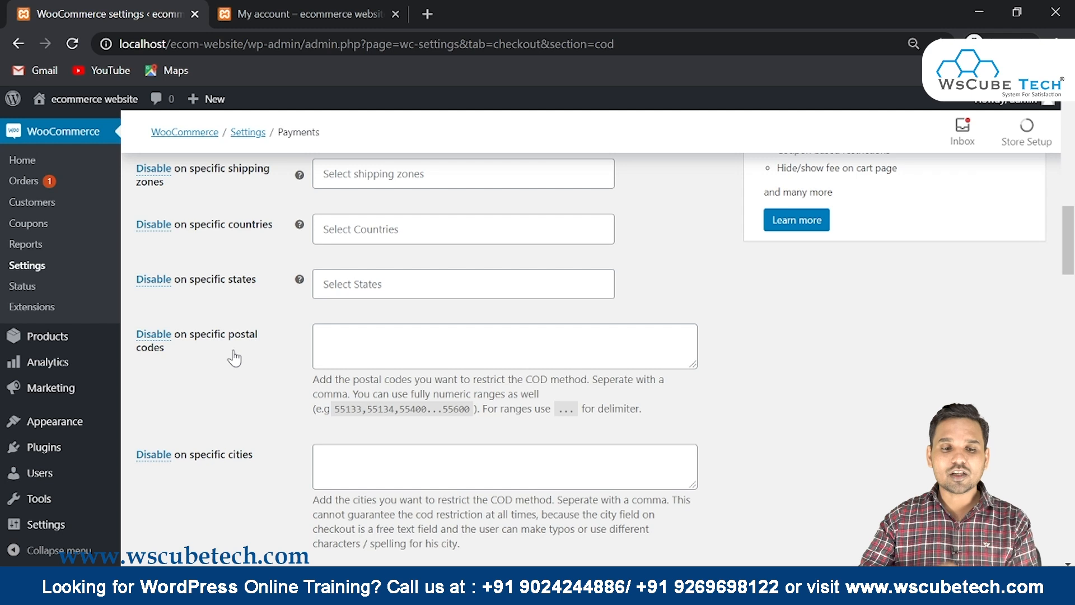
pyautogui.scroll(-1, 234, 359)
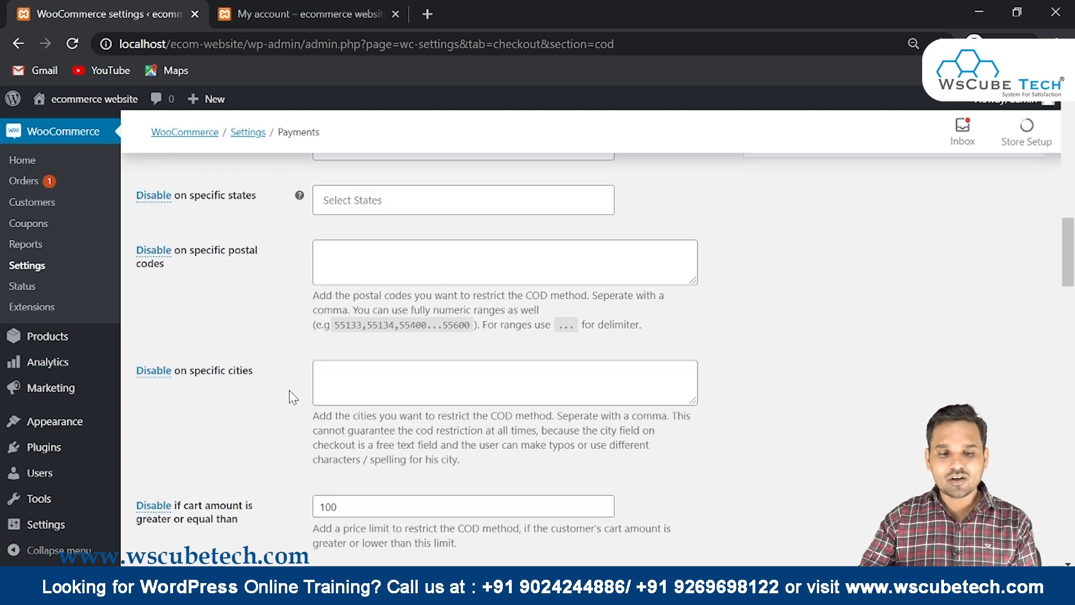
pyautogui.scroll(-2, 258, 389)
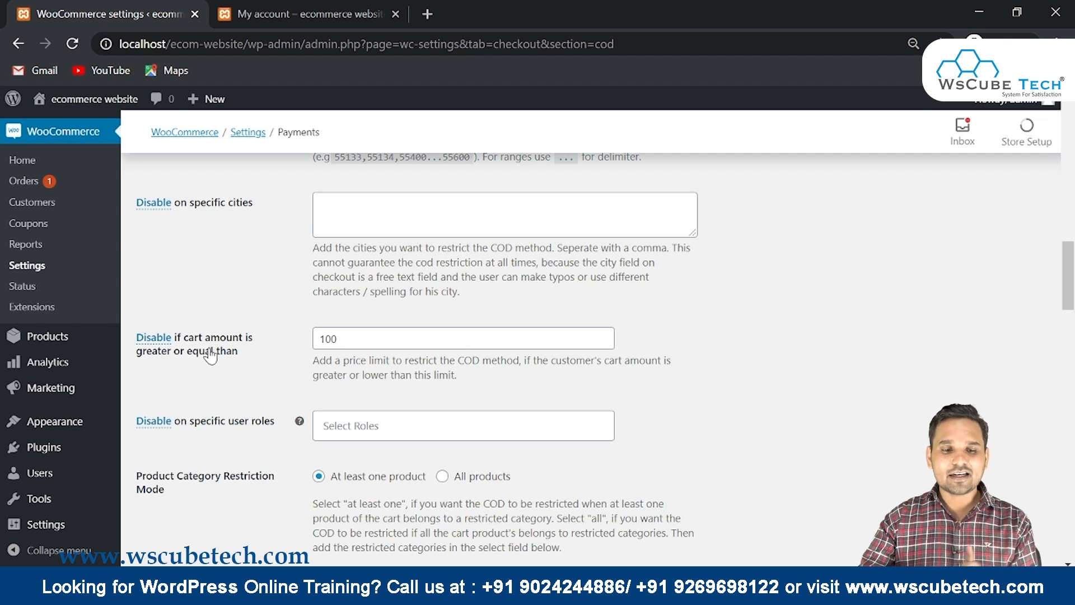
# Switch the cart-amount rule to enable COD only for carts of 100 or more
pyautogui.moveTo(268, 354); pyautogui.dragTo(115, 338)
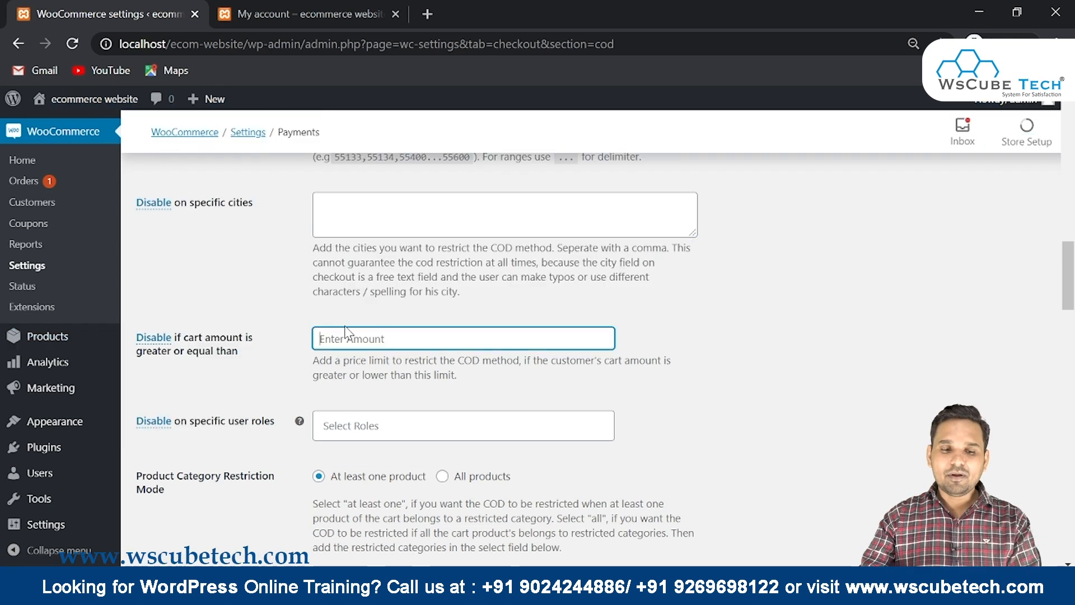
pyautogui.click(144, 337)
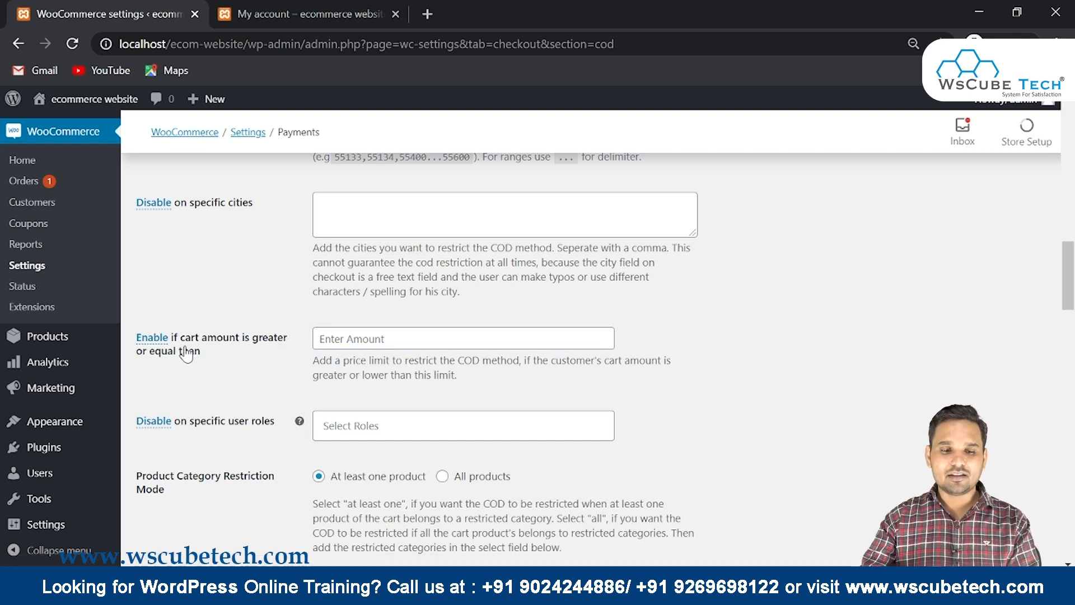
pyautogui.click(359, 339)
pyautogui.click(360, 365)
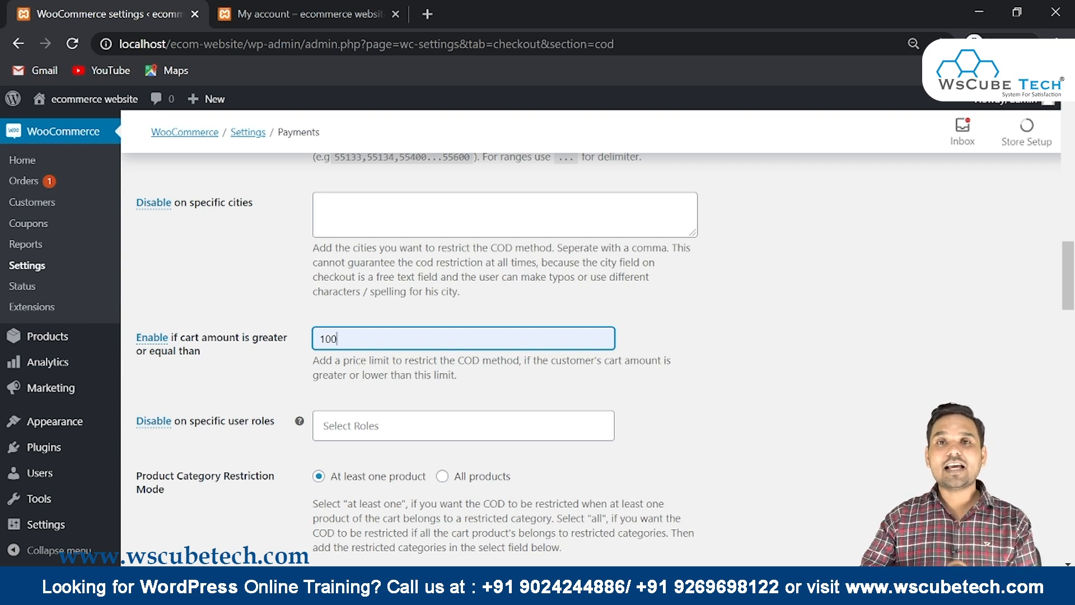
pyautogui.hotkey('ctrl', 'a')
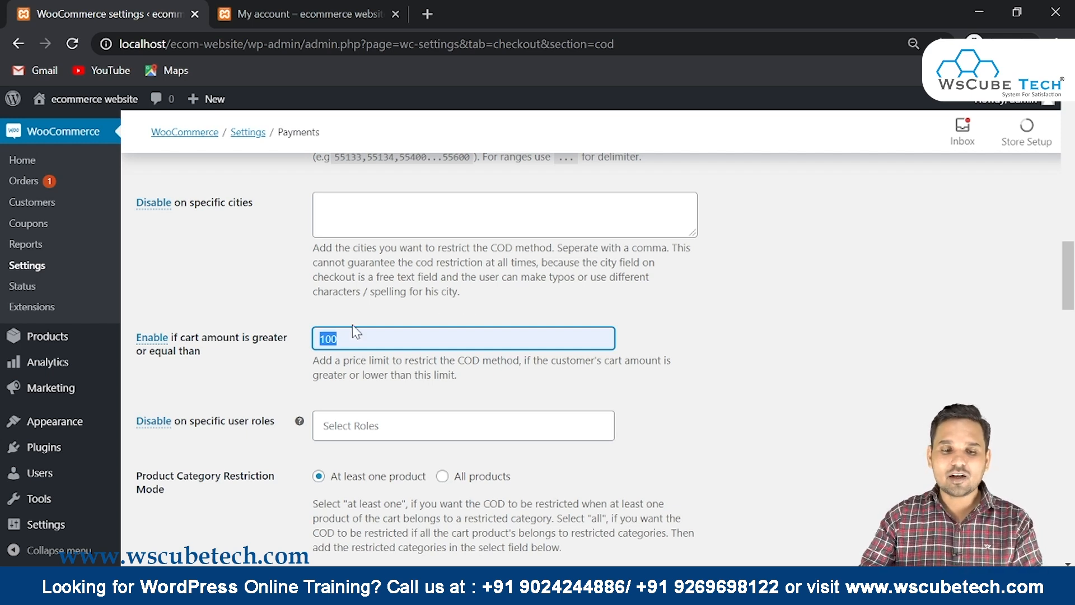
pyautogui.moveTo(222, 353); pyautogui.dragTo(140, 338)
pyautogui.moveTo(352, 339); pyautogui.dragTo(317, 339)
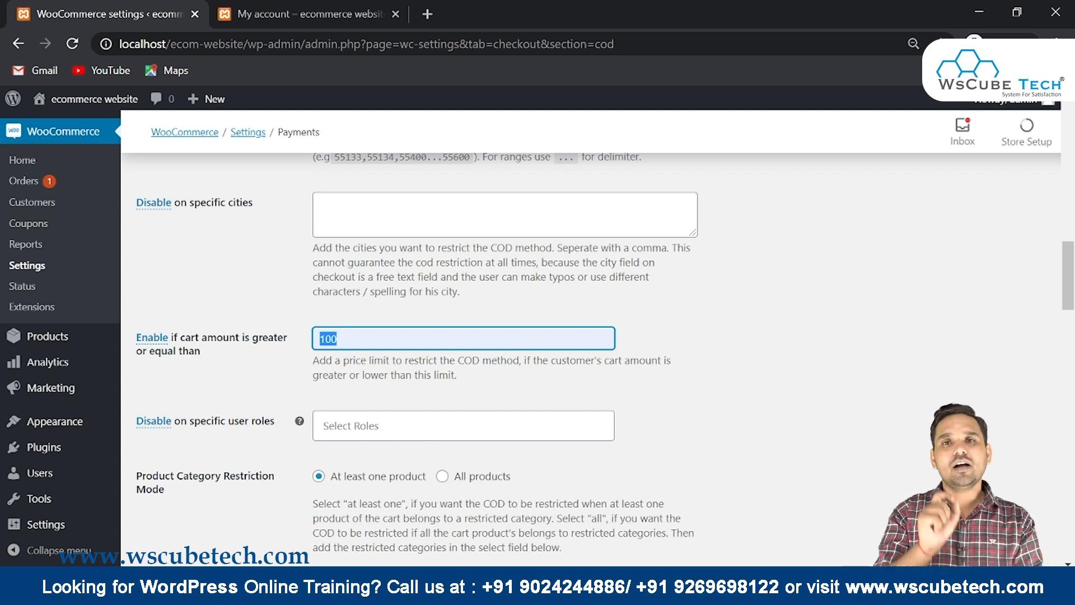
# Save the Cash on delivery settings and return to the storefront account tab
pyautogui.scroll(-20, 592, 358)
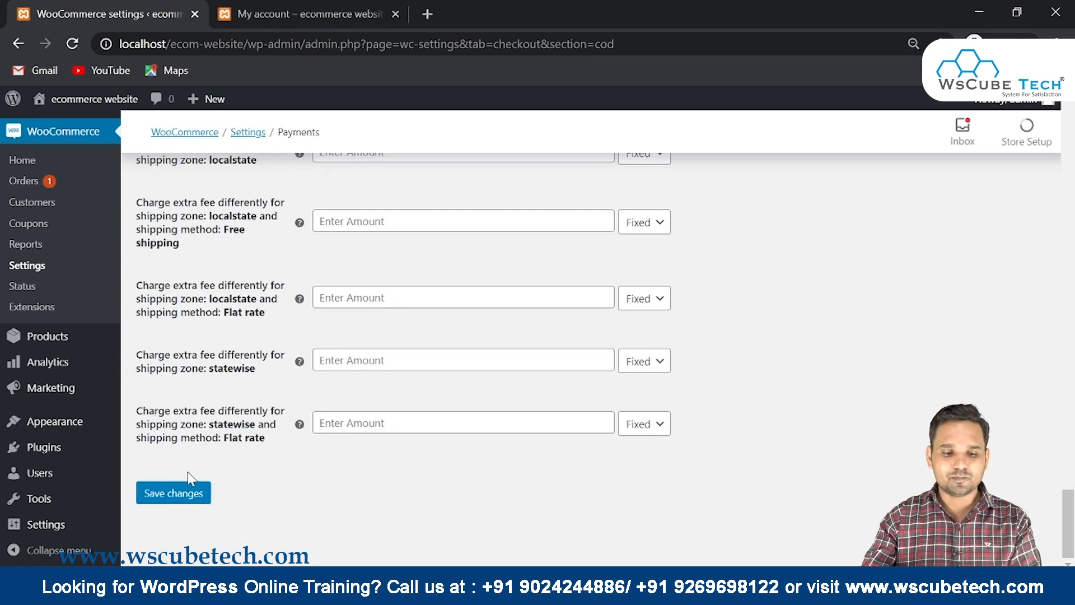
pyautogui.click(174, 503)
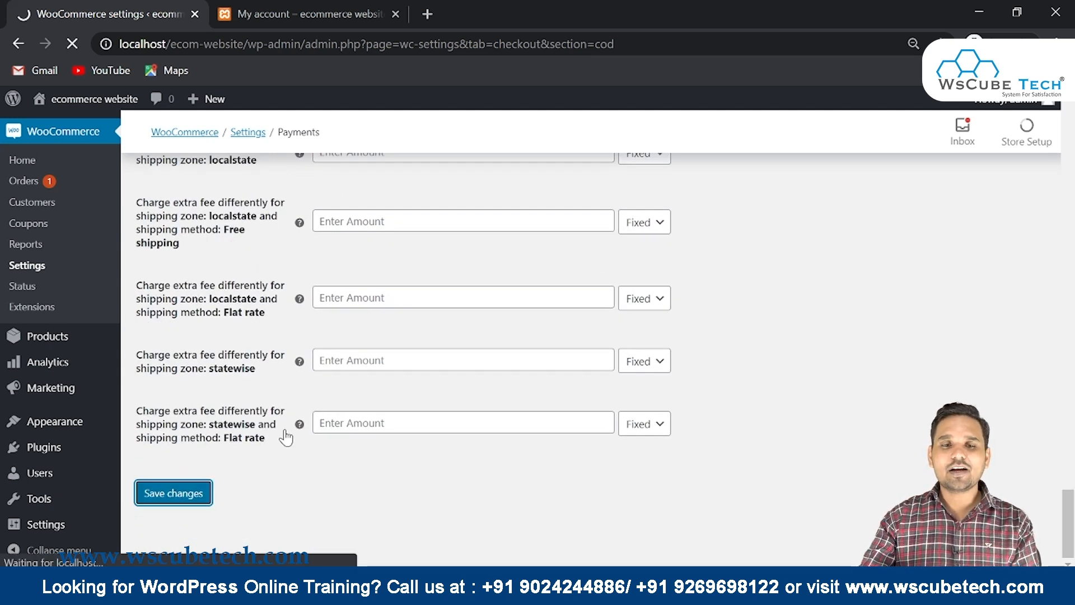
pyautogui.click(246, 14)
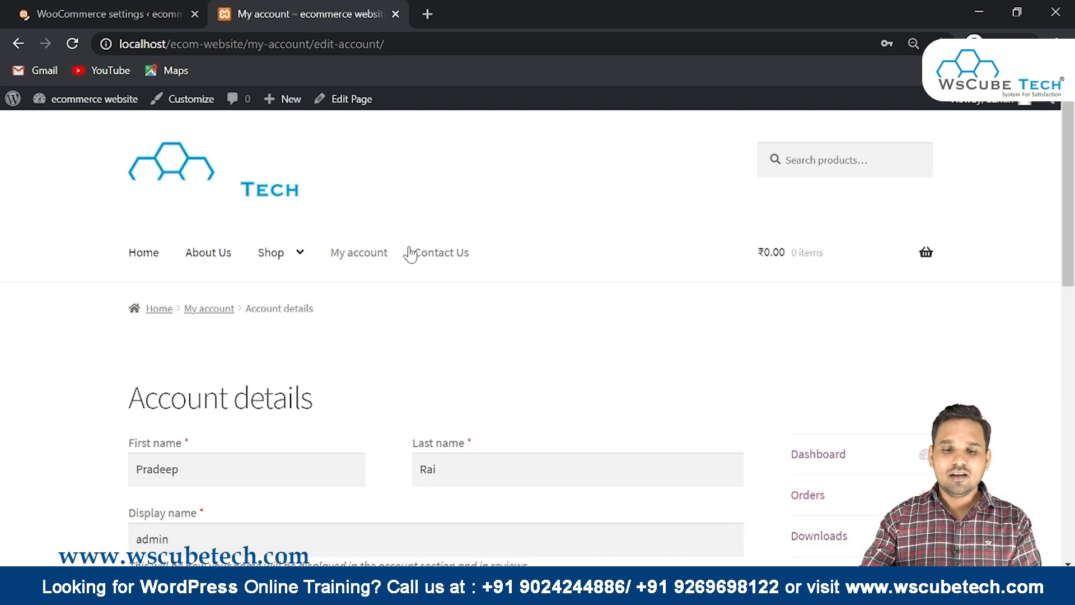
# Add the Beanie to the cart from the Shop page
pyautogui.scroll(-3, 410, 252)
pyautogui.scroll(3, 410, 252)
pyautogui.moveTo(257, 240)
pyautogui.click(269, 260)
pyautogui.scroll(-5, 415, 325)
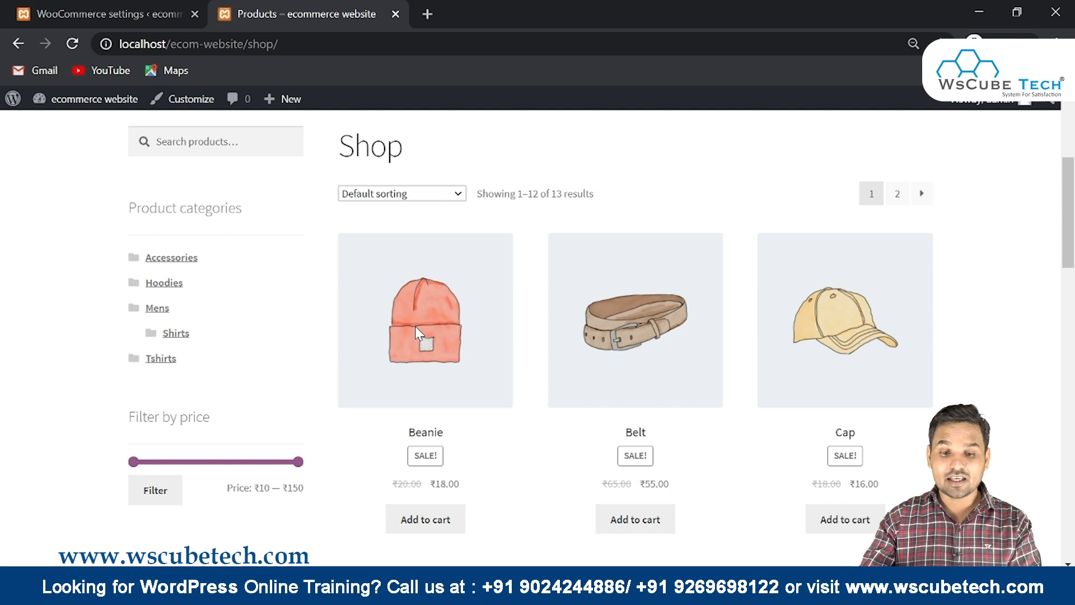
pyautogui.scroll(-2, 434, 479)
pyautogui.click(448, 435)
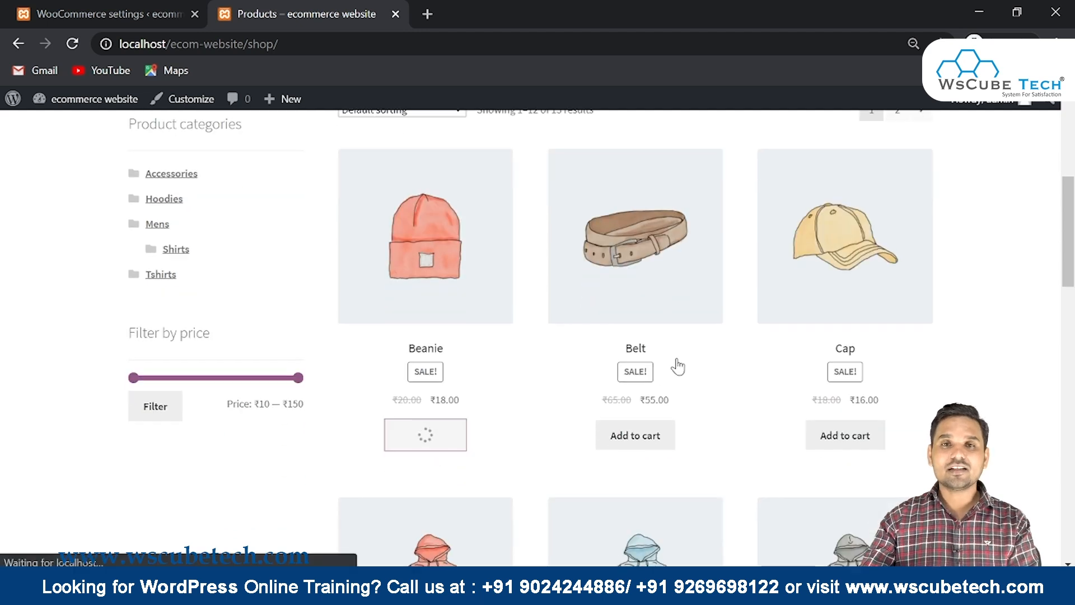
# Proceed to checkout and review the ₹68.00 total, including ₹50.00 flat rate shipping
pyautogui.scroll(-4, 677, 367)
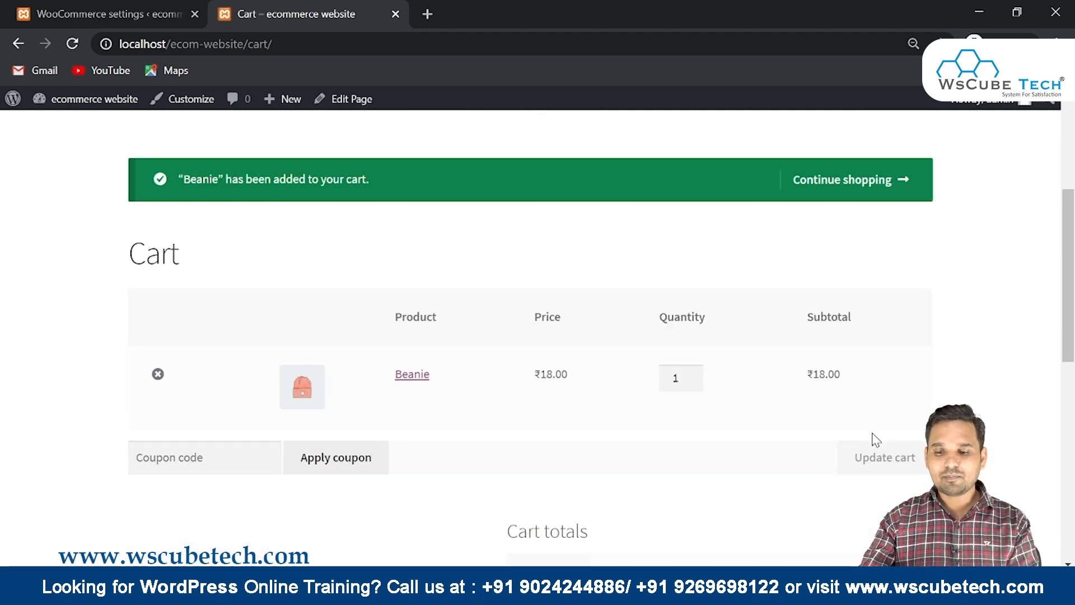
pyautogui.scroll(-5, 664, 425)
pyautogui.click(684, 448)
pyautogui.scroll(-10, 725, 349)
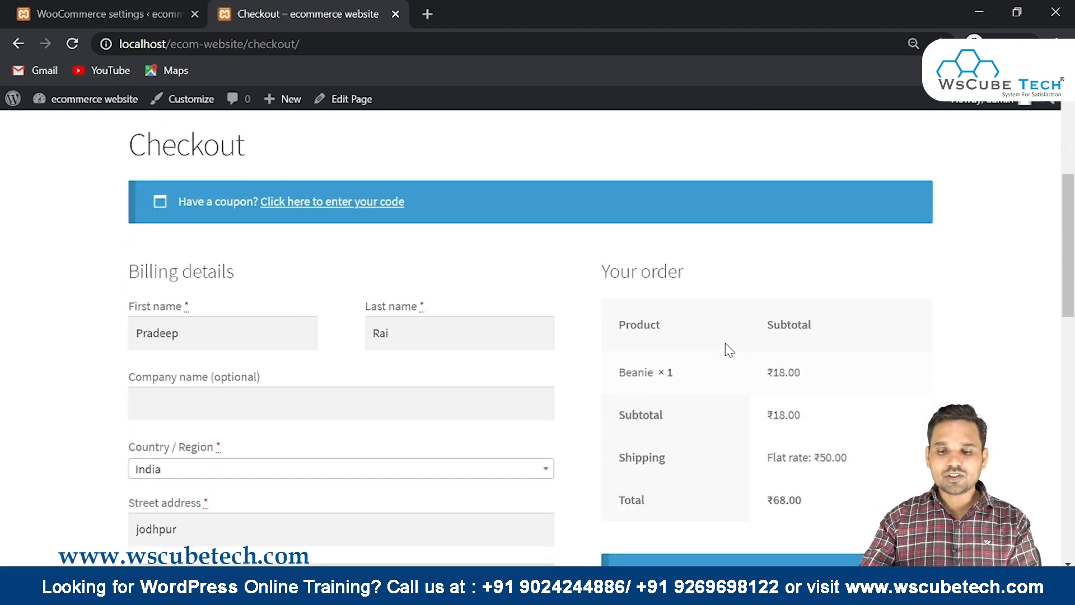
pyautogui.scroll(4, 648, 271)
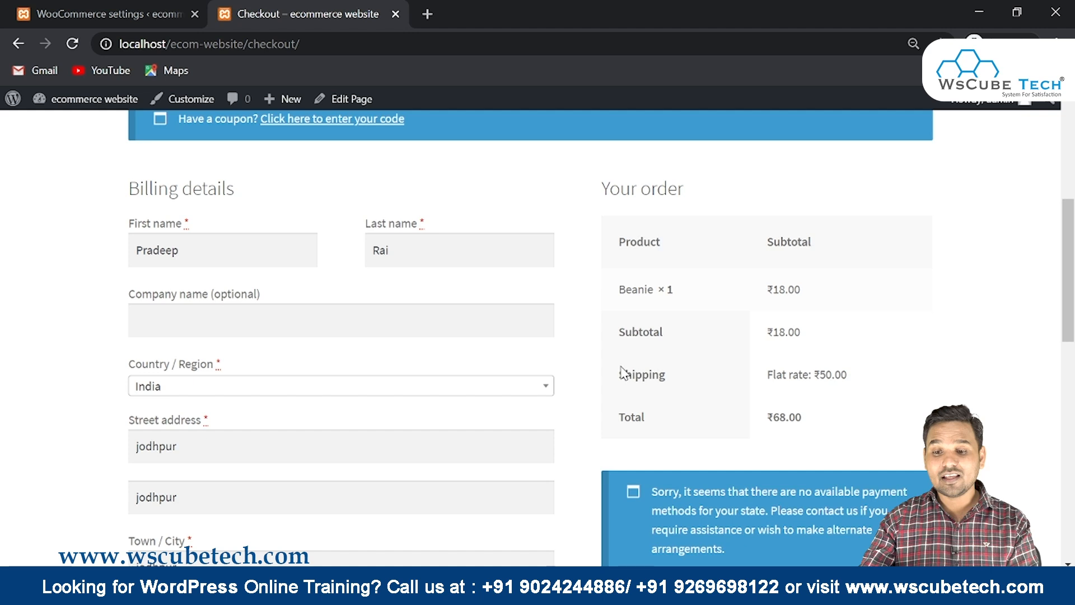
pyautogui.moveTo(626, 374); pyautogui.dragTo(915, 382)
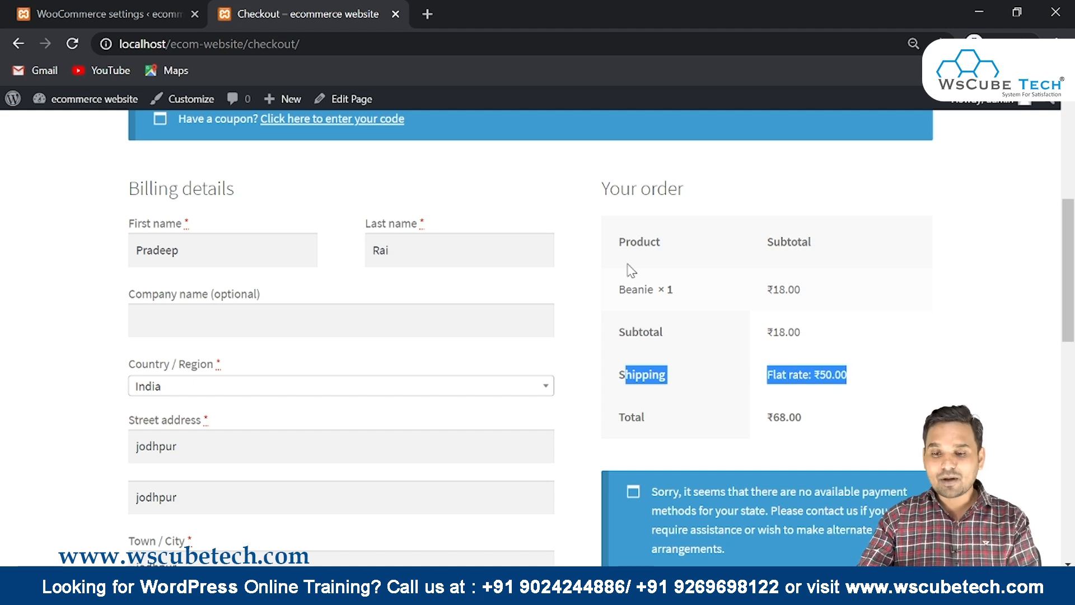
pyautogui.moveTo(616, 237); pyautogui.dragTo(809, 377)
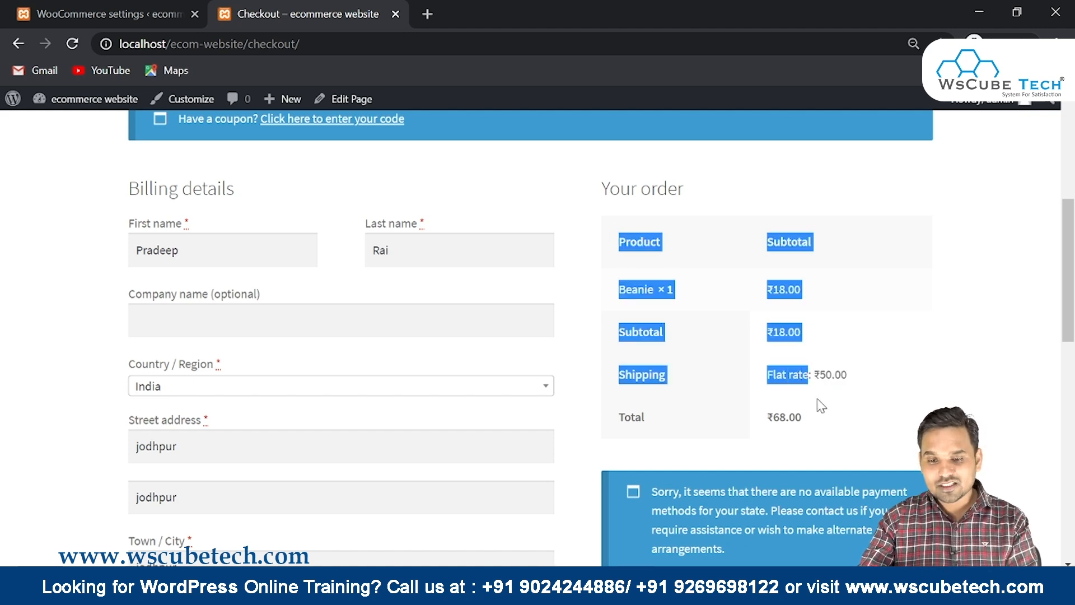
pyautogui.moveTo(804, 418); pyautogui.dragTo(765, 419)
pyautogui.moveTo(855, 378); pyautogui.dragTo(698, 383)
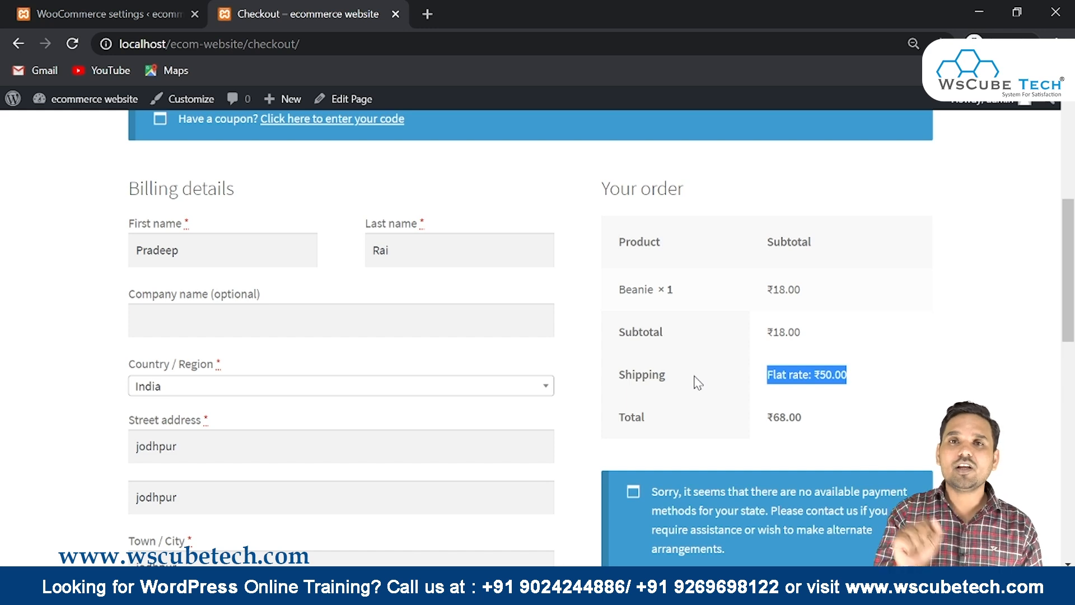
pyautogui.click(107, 16)
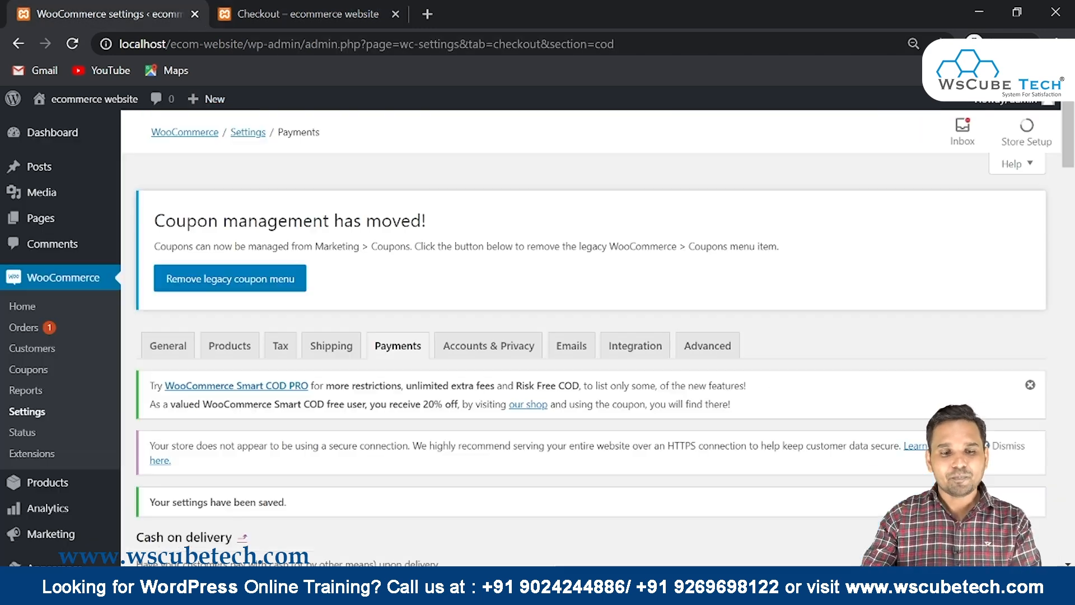
pyautogui.scroll(-10, 247, 305)
pyautogui.scroll(-6, 243, 305)
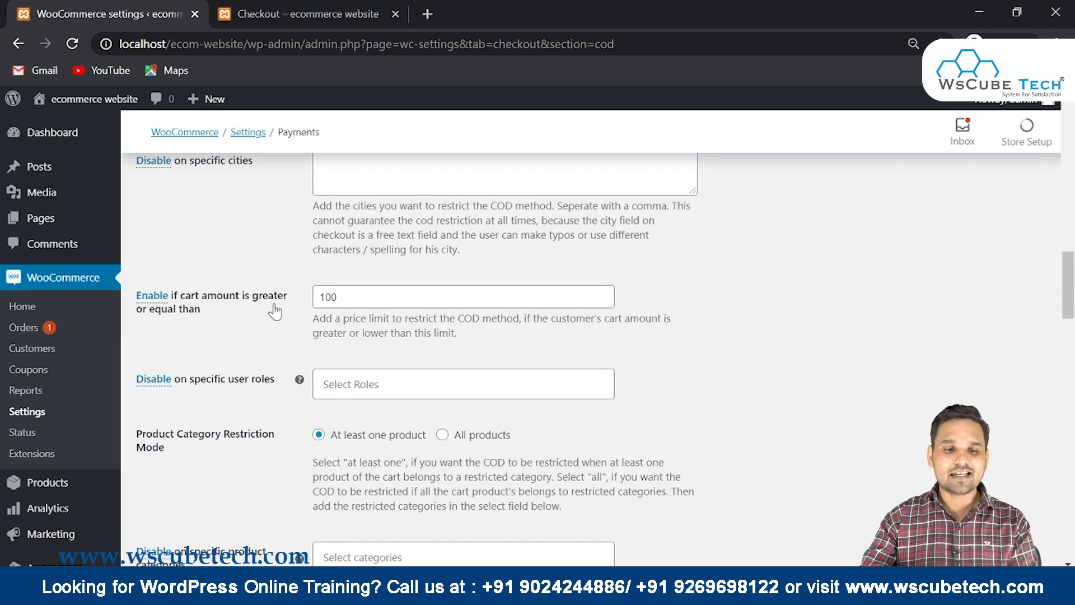
pyautogui.doubleClick(329, 297)
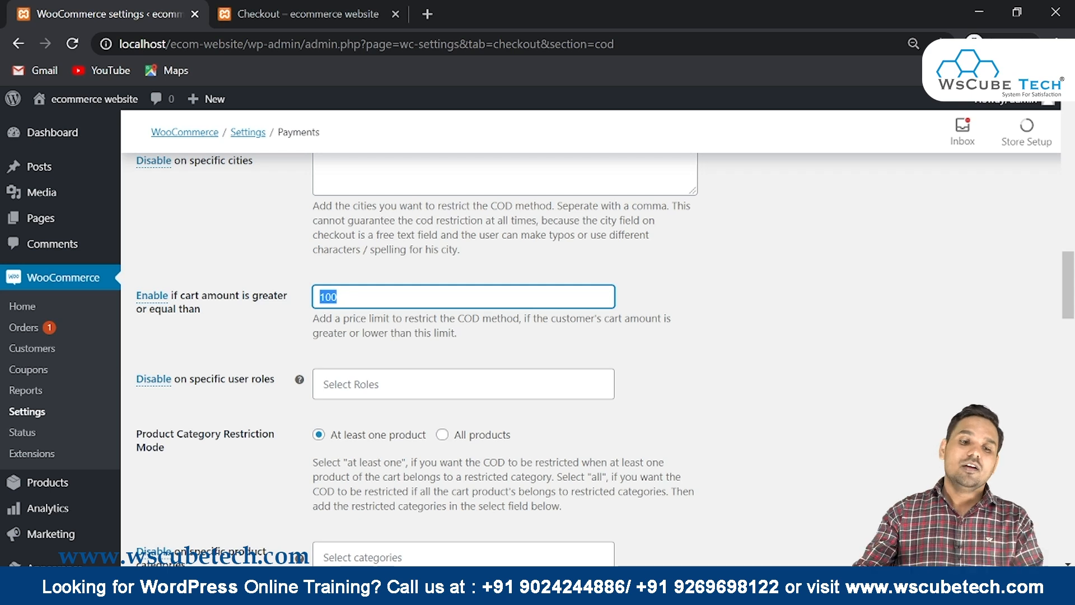
pyautogui.click(358, 384)
pyautogui.click(245, 416)
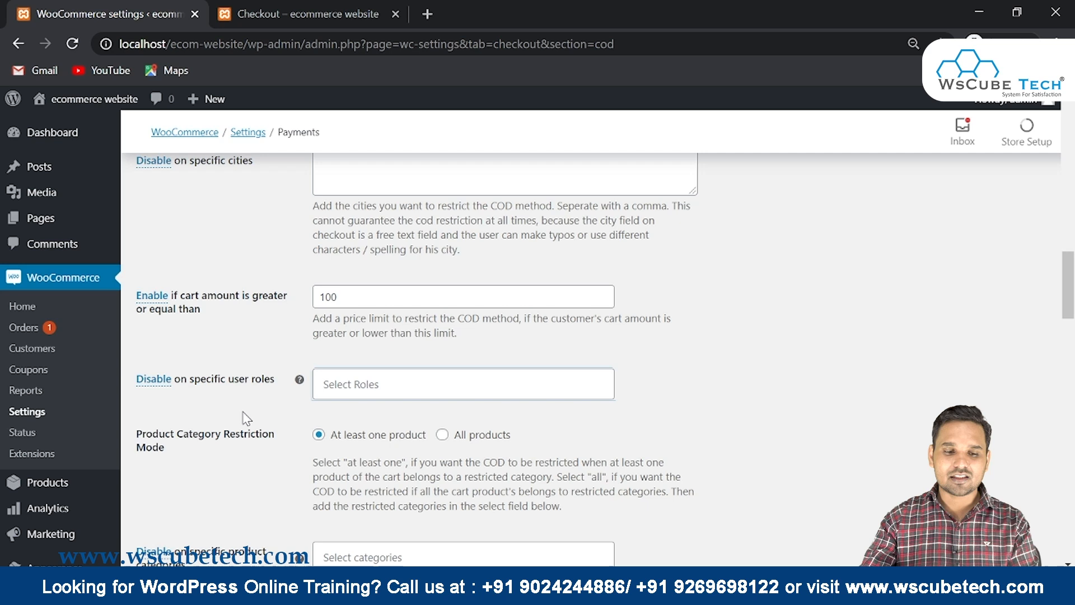
pyautogui.scroll(-3, 245, 416)
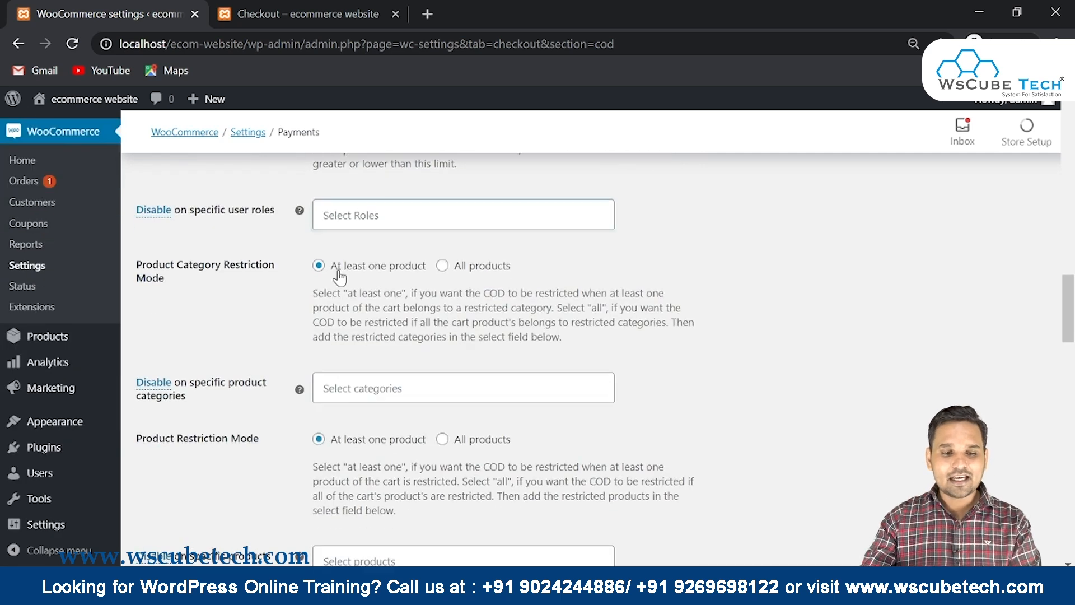
pyautogui.scroll(-1, 313, 286)
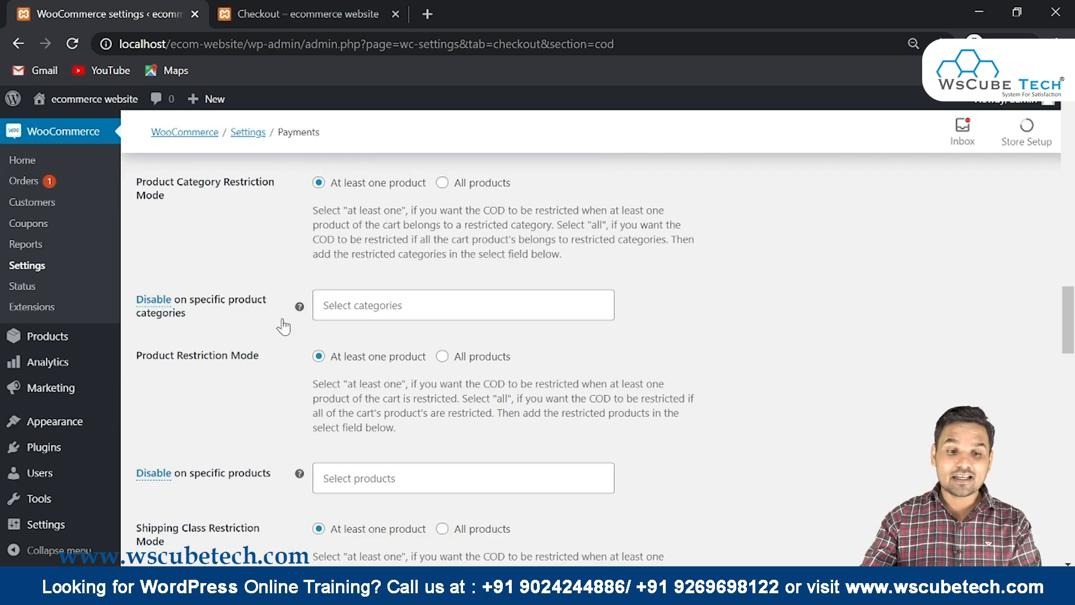
pyautogui.scroll(-1, 283, 326)
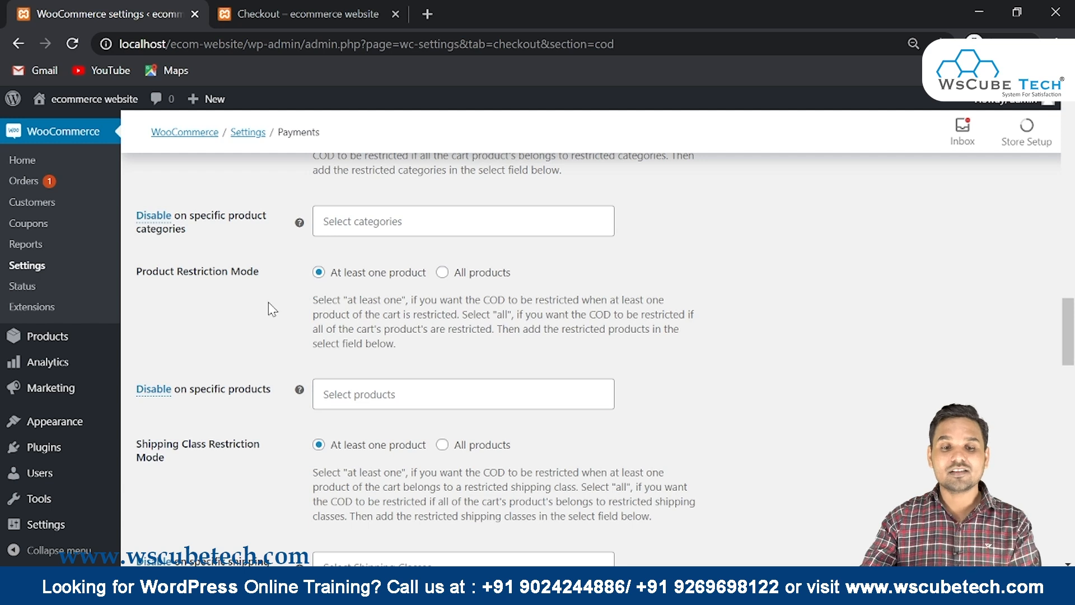
pyautogui.scroll(-1, 272, 309)
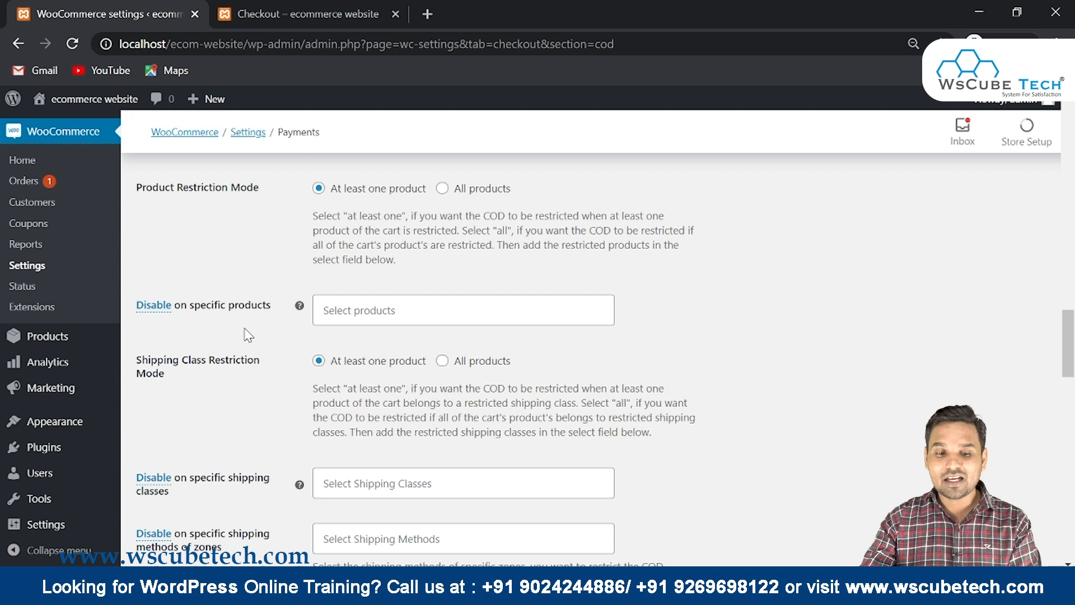
pyautogui.scroll(-3, 248, 334)
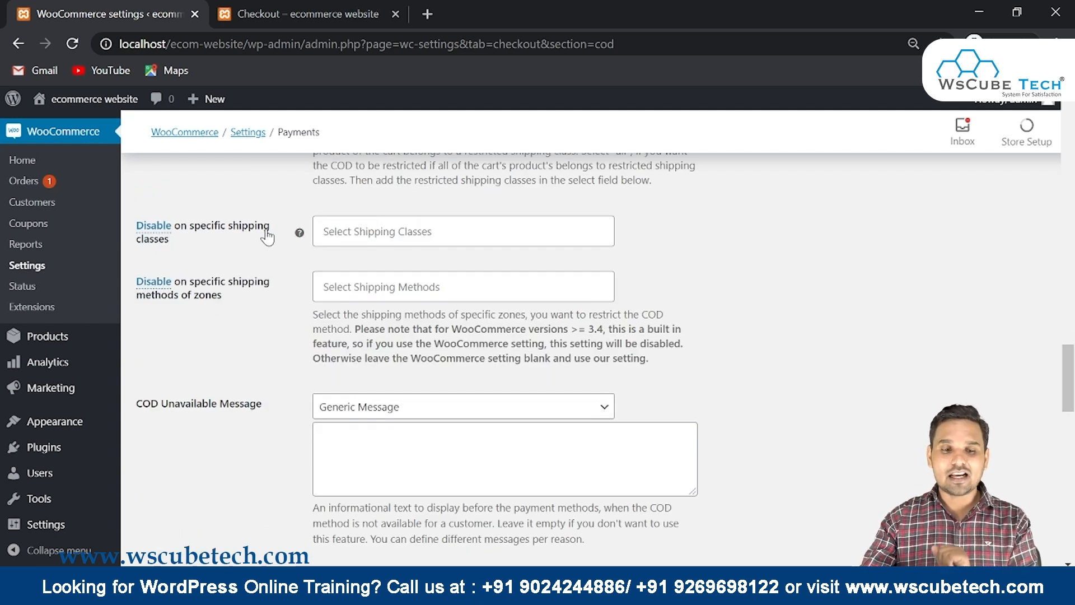
pyautogui.scroll(-2, 250, 307)
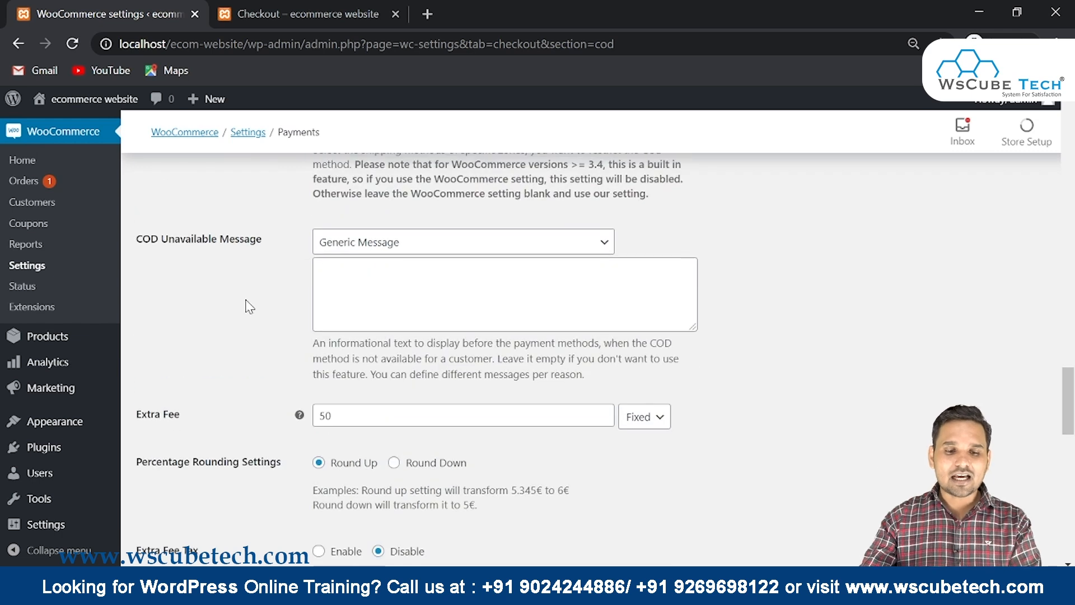
pyautogui.scroll(-2, 248, 306)
pyautogui.scroll(2, 248, 306)
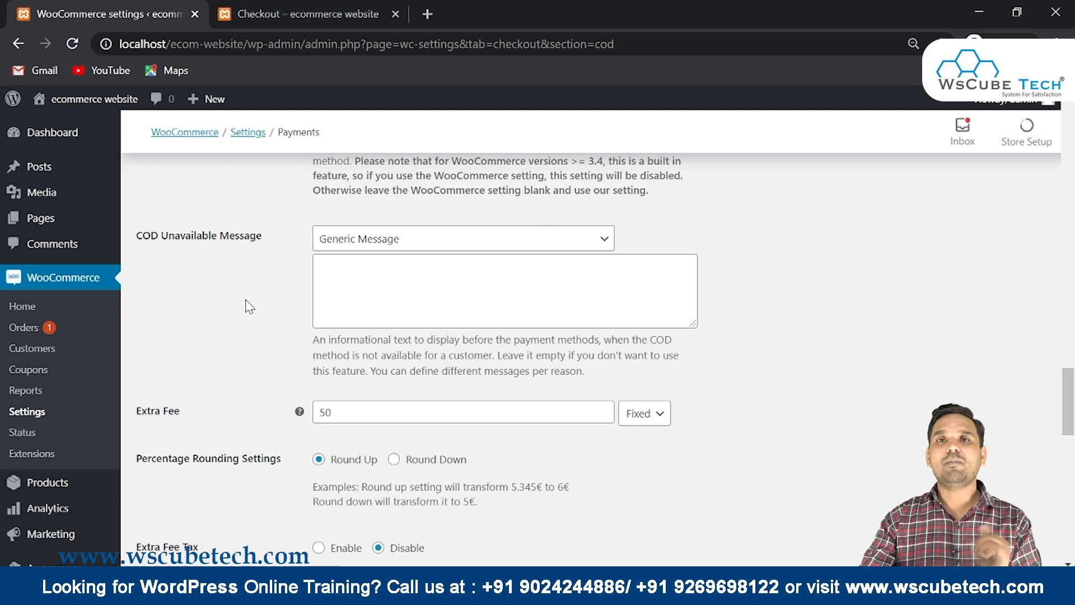
pyautogui.scroll(3, 248, 307)
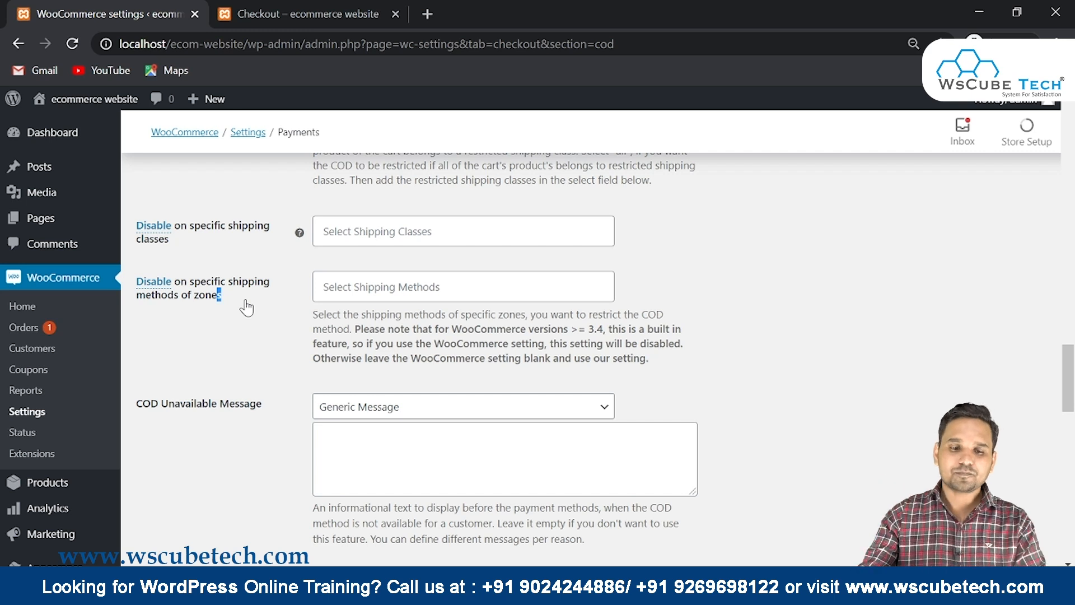
pyautogui.scroll(-15, 246, 308)
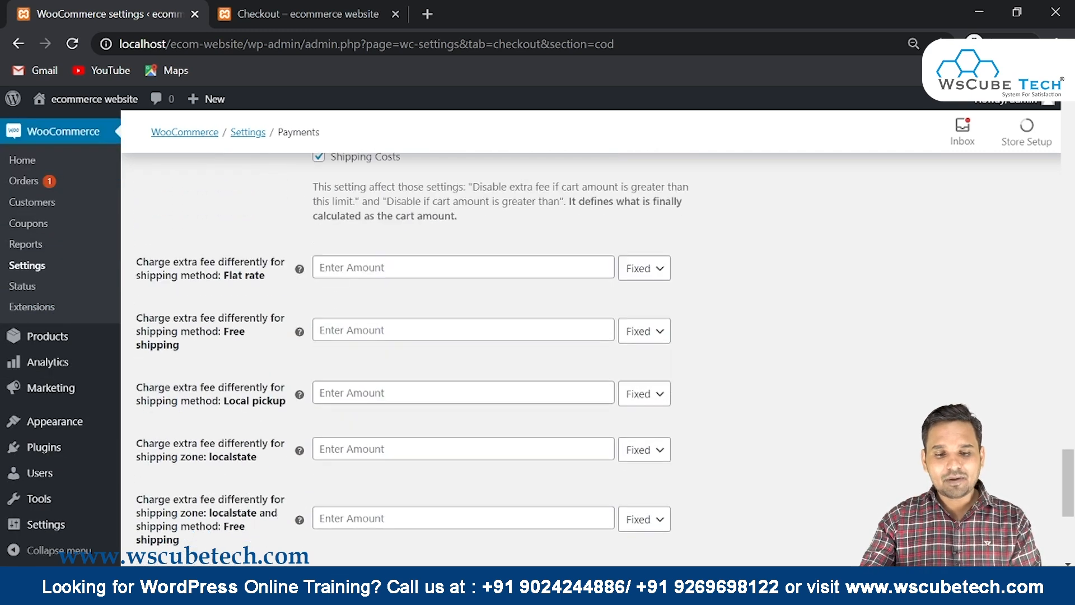
pyautogui.scroll(-2, 450, 238)
pyautogui.scroll(5, 451, 238)
pyautogui.scroll(-3, 450, 238)
pyautogui.scroll(-4, 450, 236)
pyautogui.scroll(8, 450, 236)
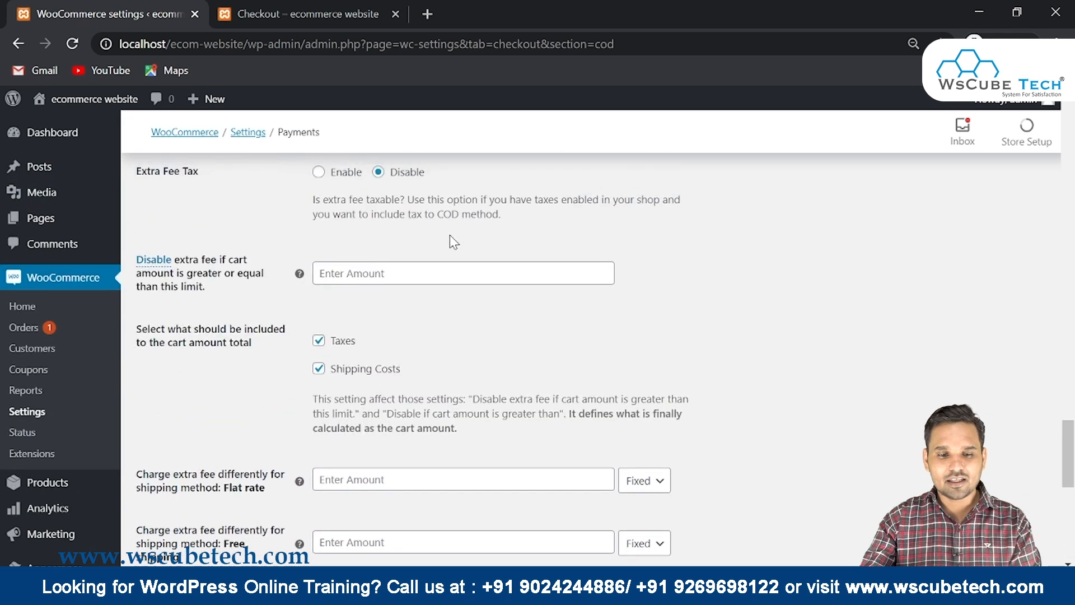
pyautogui.scroll(3, 449, 234)
# Confirm the Cash on delivery Extra Fee is set to a fixed 50
pyautogui.moveTo(142, 201); pyautogui.dragTo(195, 201)
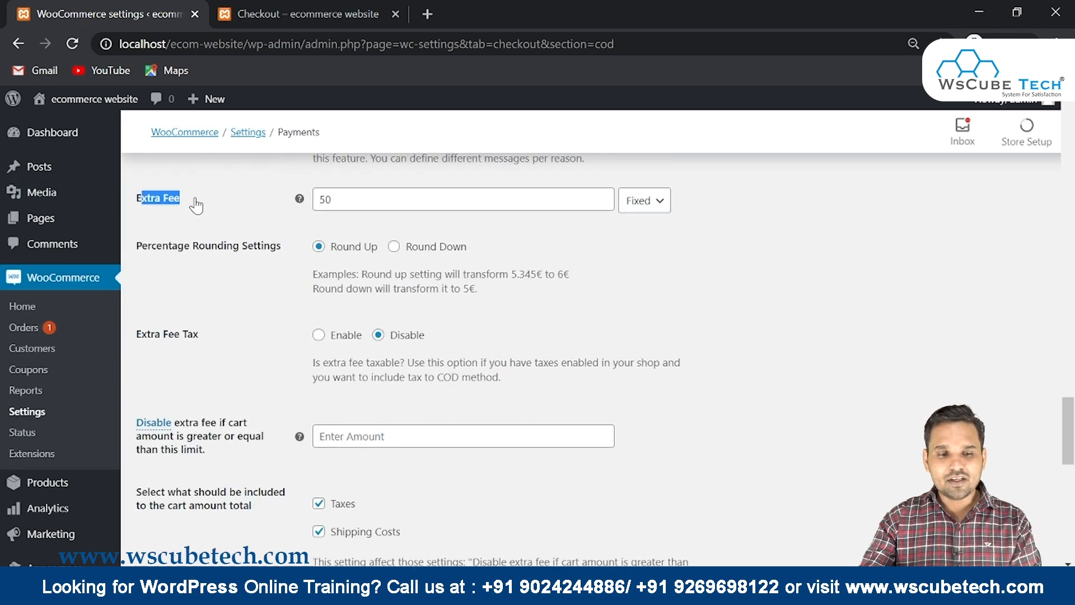
pyautogui.moveTo(333, 200); pyautogui.dragTo(304, 217)
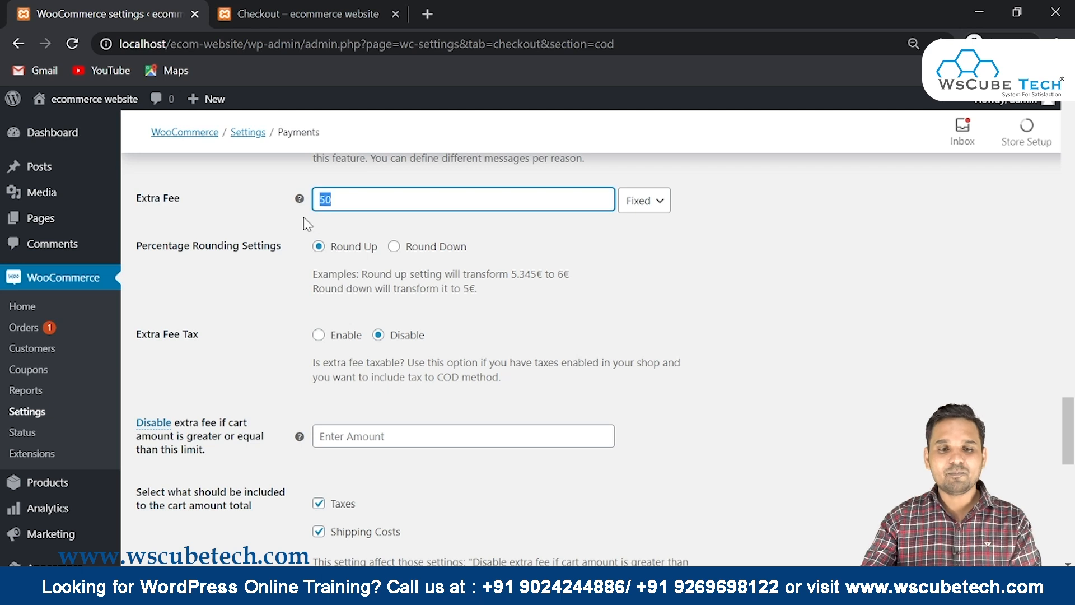
pyautogui.scroll(4, 304, 222)
pyautogui.scroll(5, 240, 252)
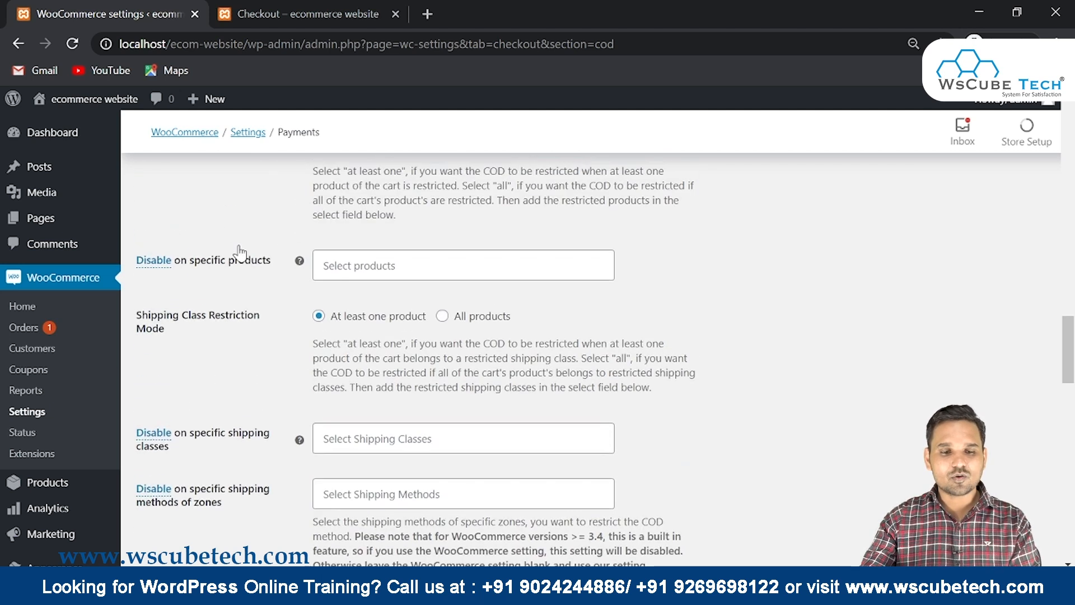
pyautogui.scroll(10, 239, 252)
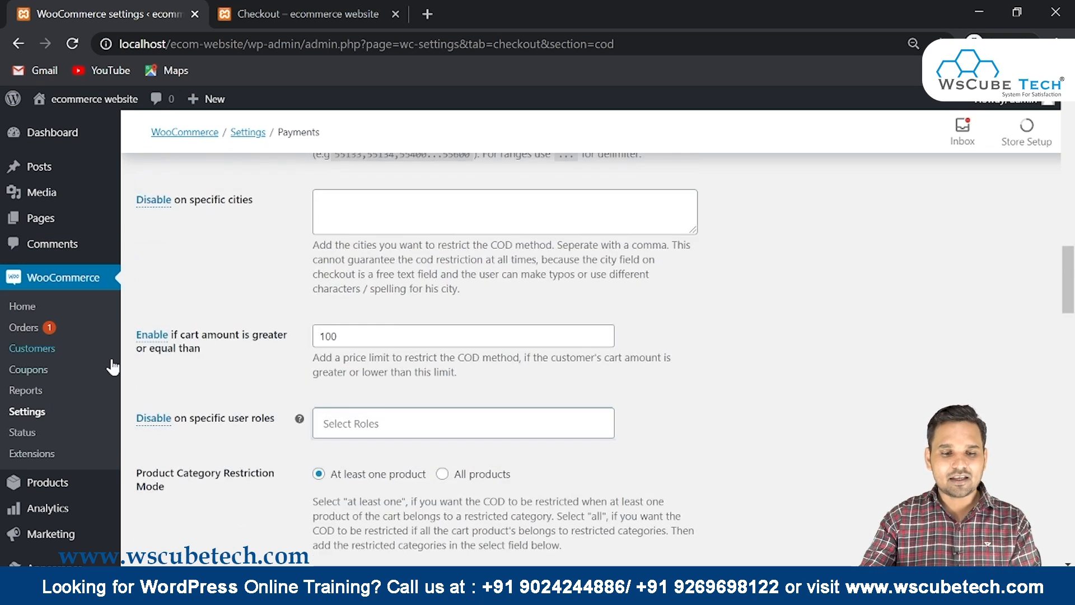
pyautogui.scroll(-6, 307, 290)
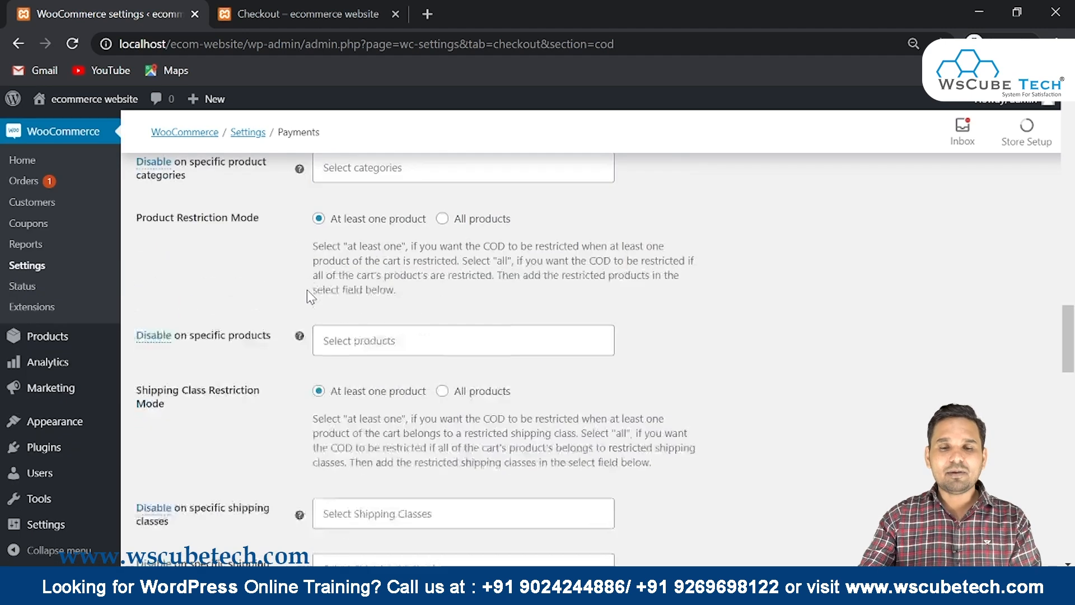
pyautogui.scroll(-3, 307, 290)
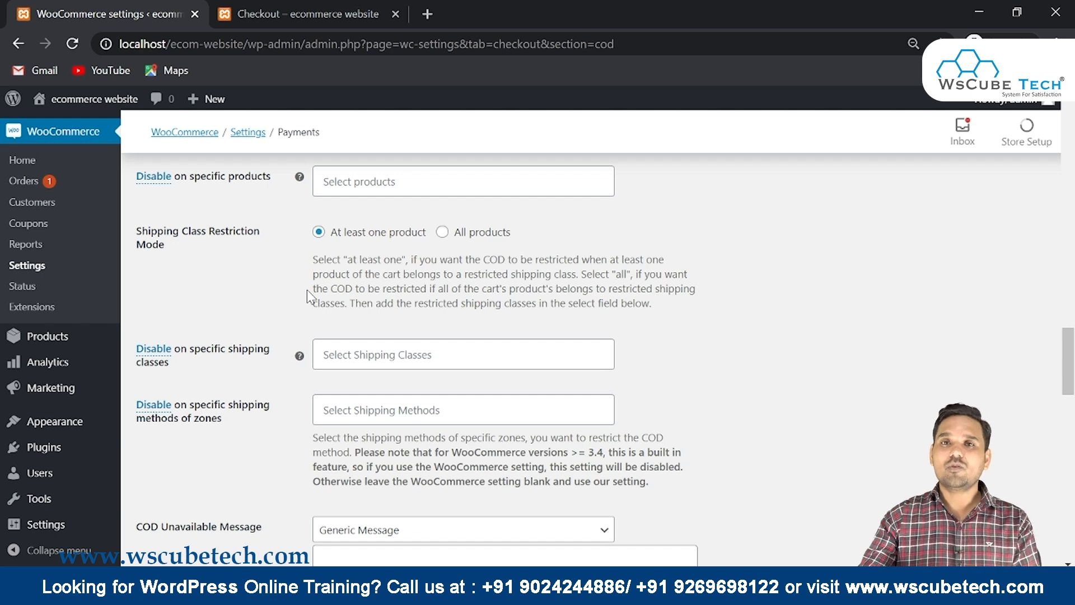
pyautogui.scroll(-3, 307, 297)
pyautogui.scroll(-3, 308, 296)
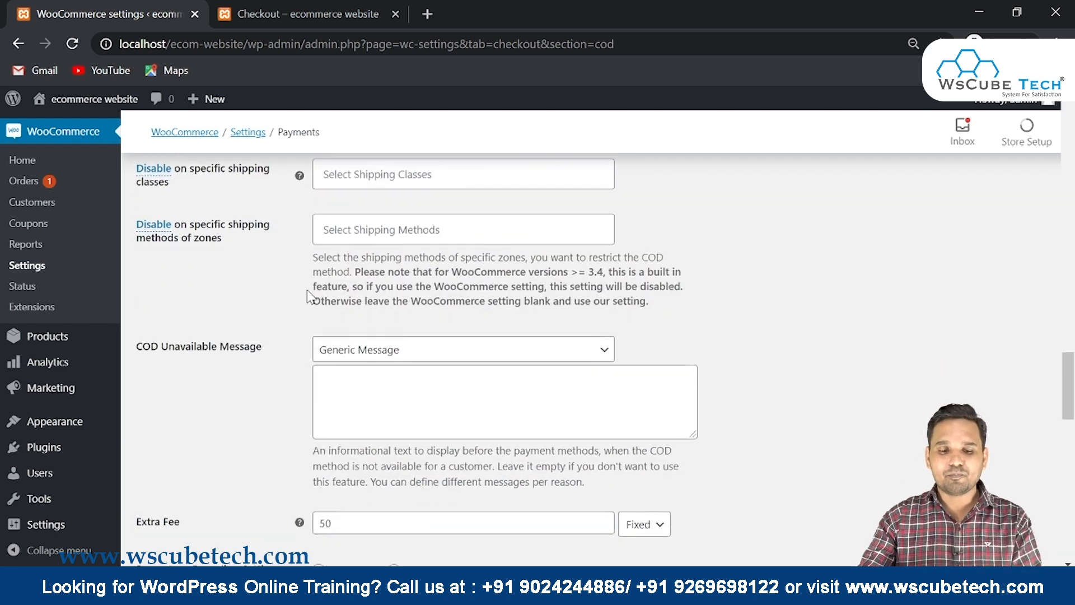
pyautogui.moveTo(349, 368); pyautogui.dragTo(297, 367)
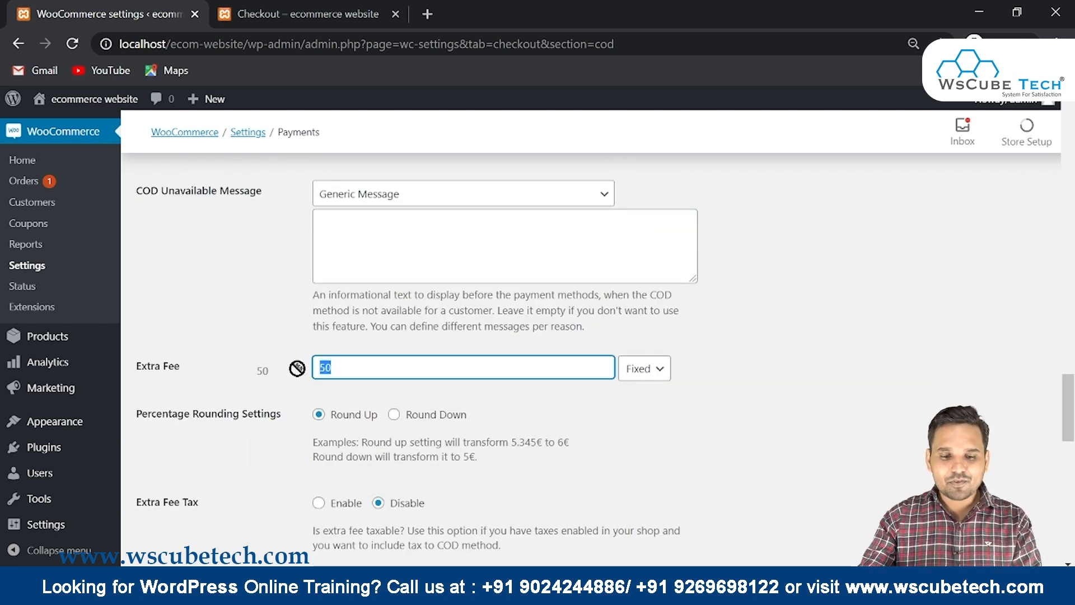
# Save the Cash on delivery settings and go to the checkout tab
pyautogui.scroll(-15, 288, 403)
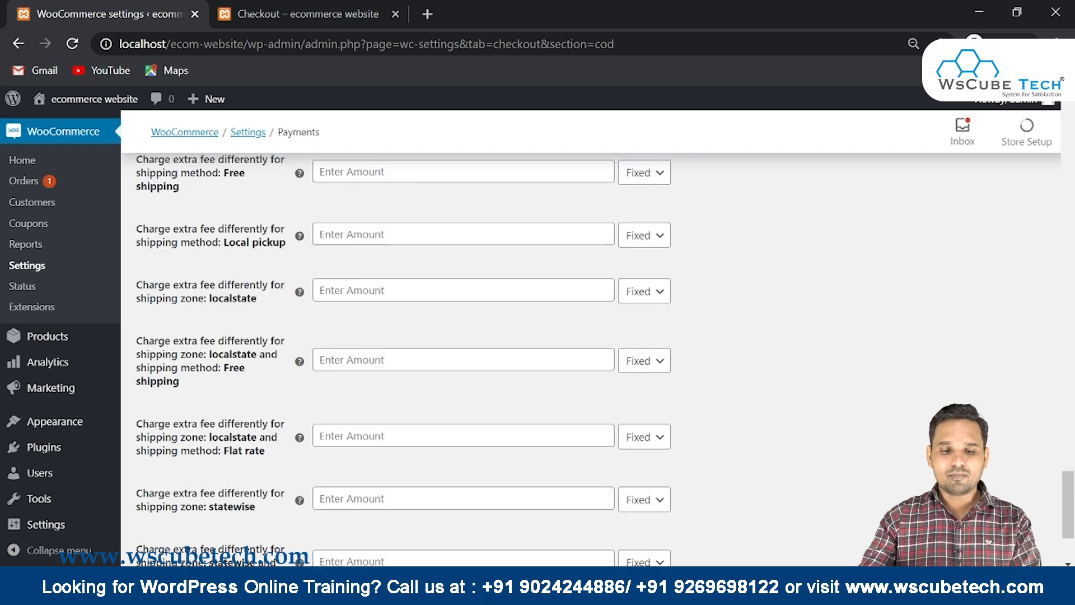
pyautogui.click(173, 493)
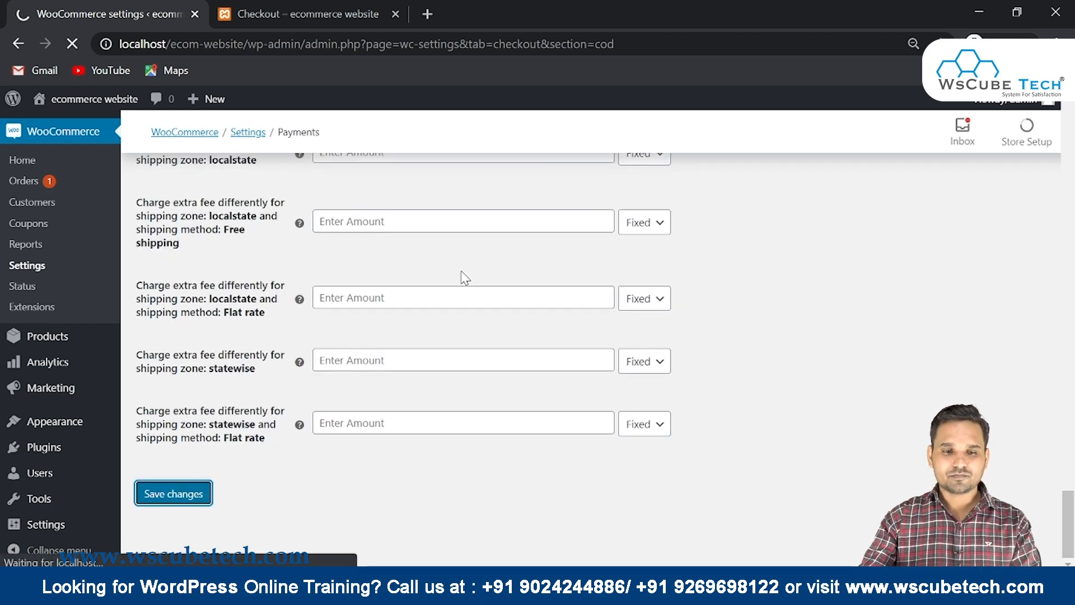
pyautogui.scroll(-8, 461, 278)
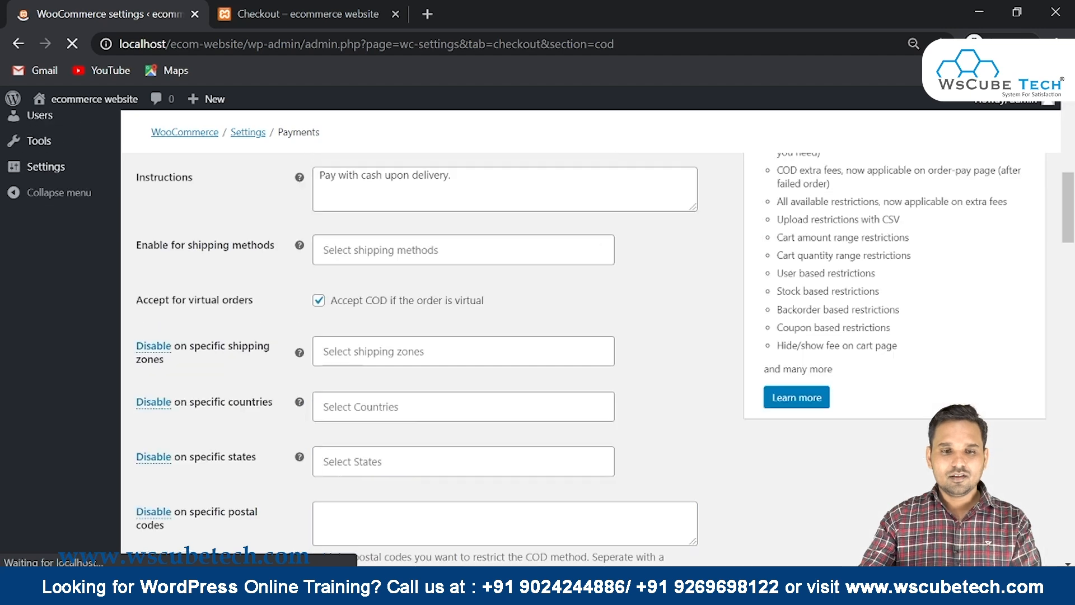
pyautogui.click(268, 8)
# Reload checkout and verify the ₹50.00 COD fee and ₹118.00 total, then return to settings
pyautogui.click(73, 44)
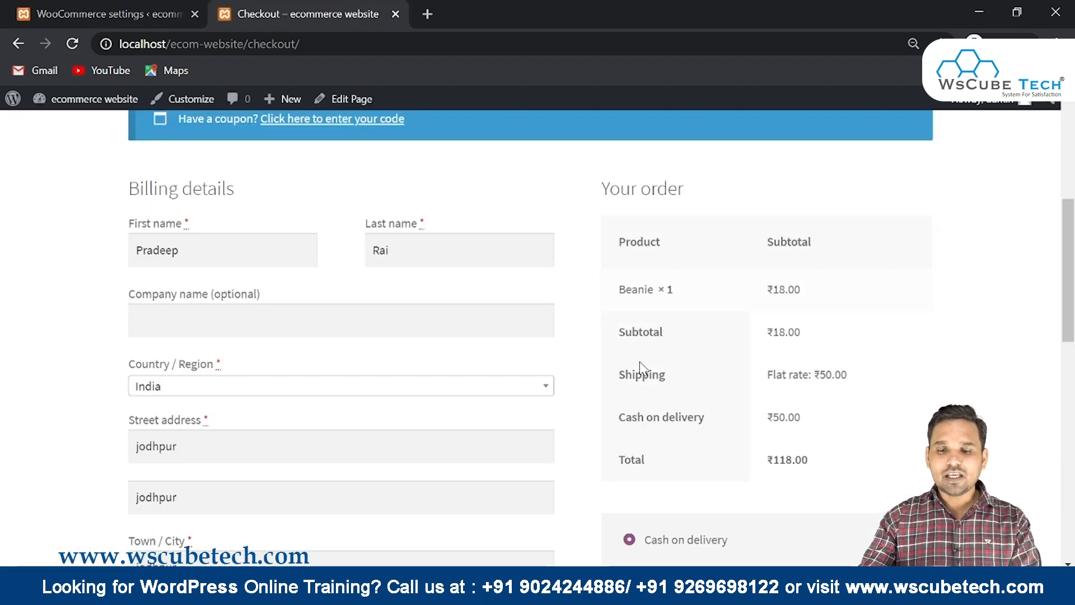
pyautogui.moveTo(615, 383); pyautogui.dragTo(897, 379)
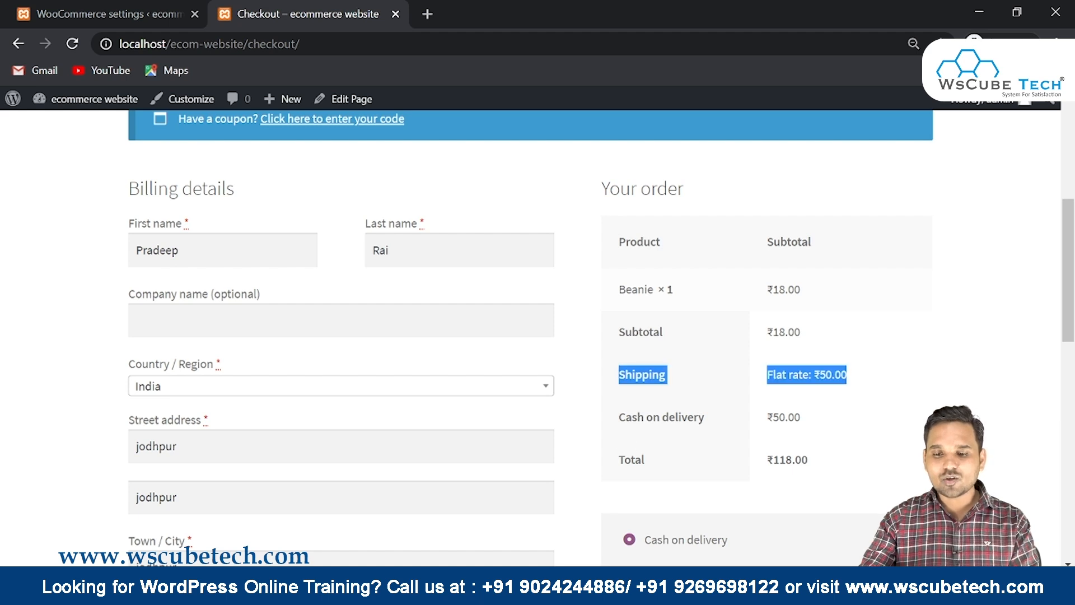
pyautogui.moveTo(626, 419); pyautogui.dragTo(801, 420)
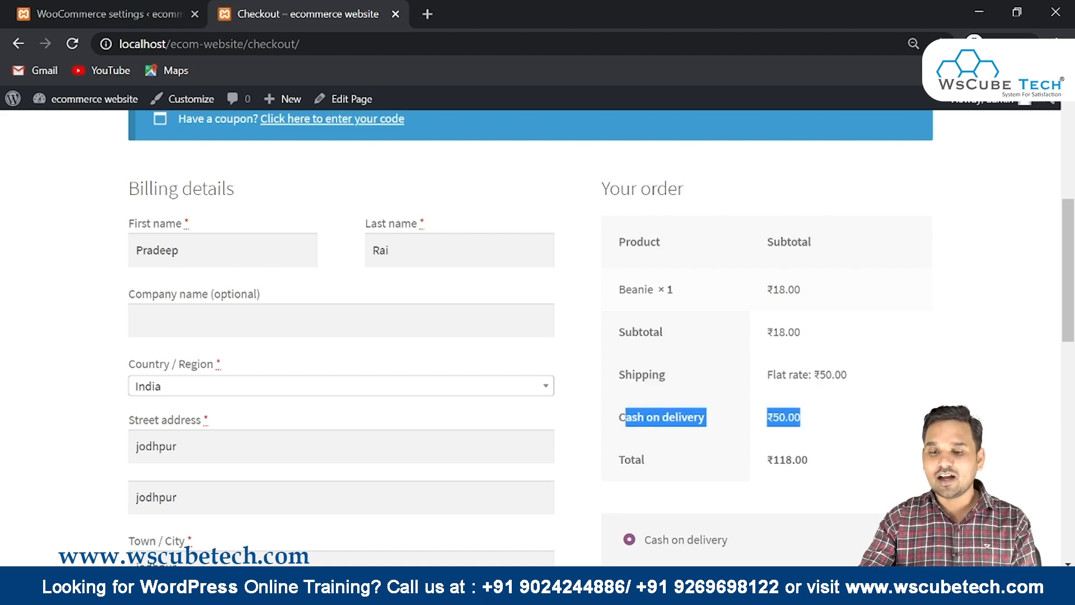
pyautogui.moveTo(824, 463); pyautogui.dragTo(747, 461)
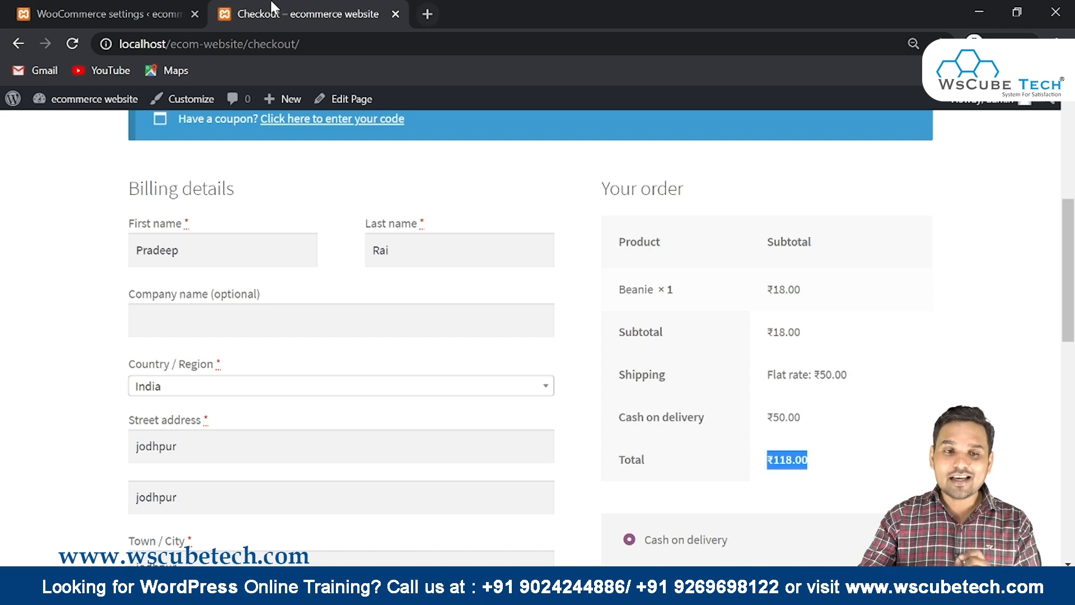
pyautogui.click(112, 13)
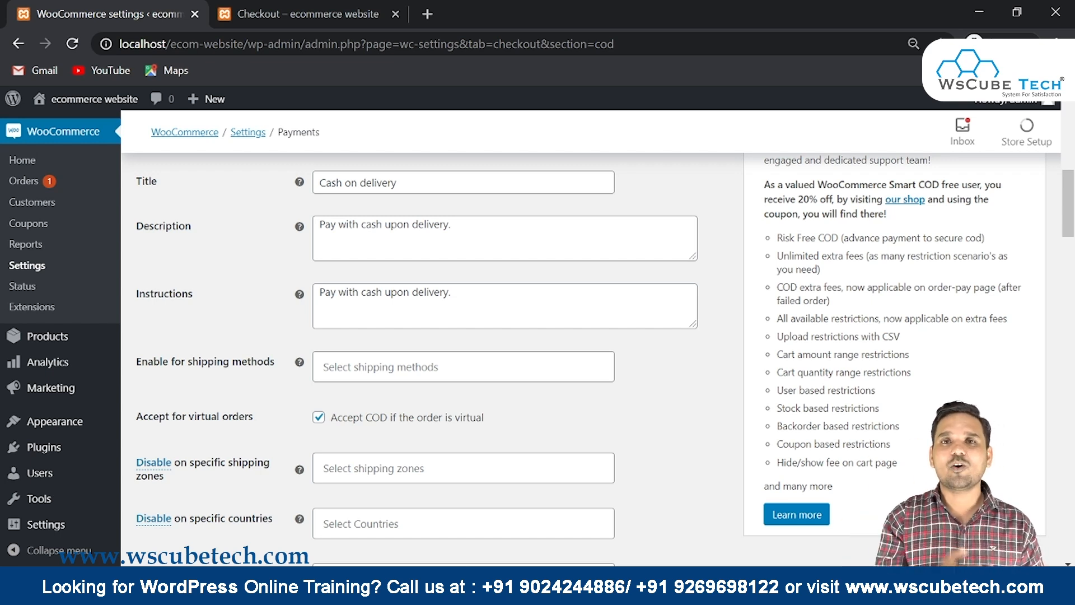
pyautogui.scroll(-15, 538, 359)
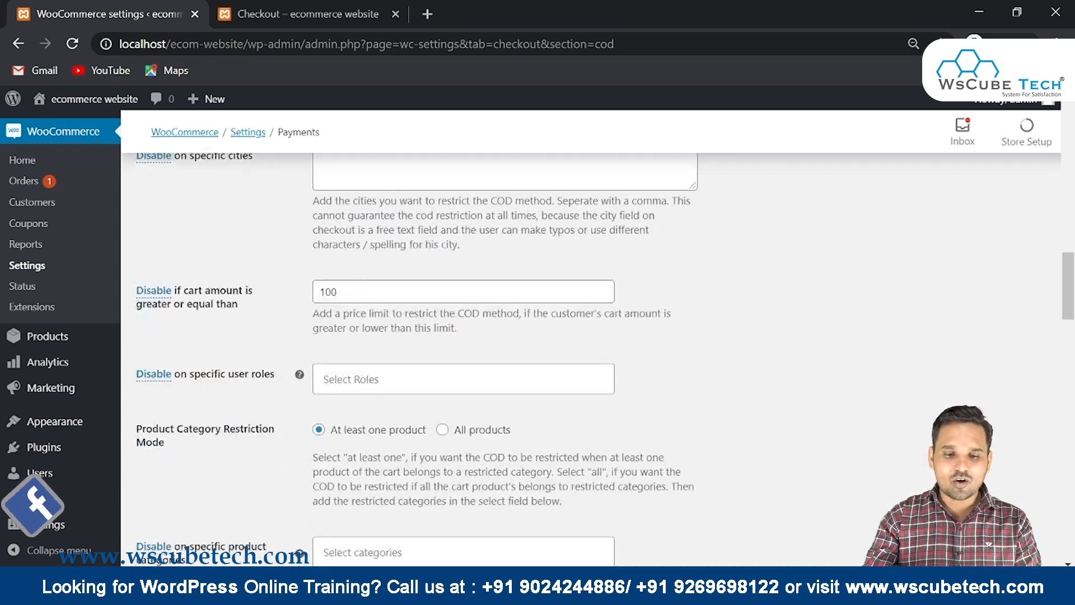
pyautogui.scroll(-8, 179, 313)
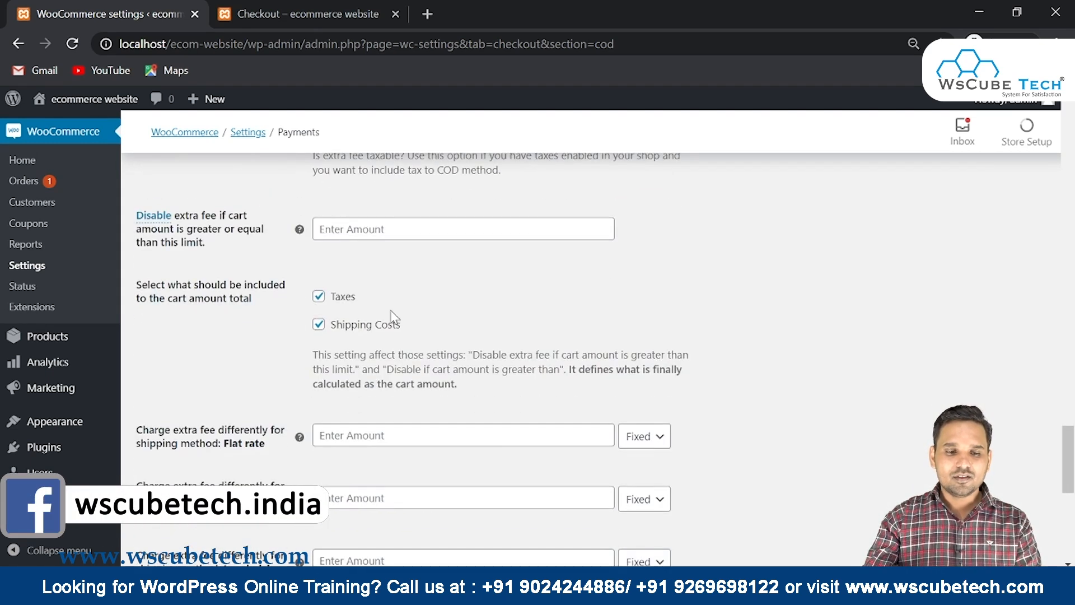
pyautogui.scroll(-3, 177, 281)
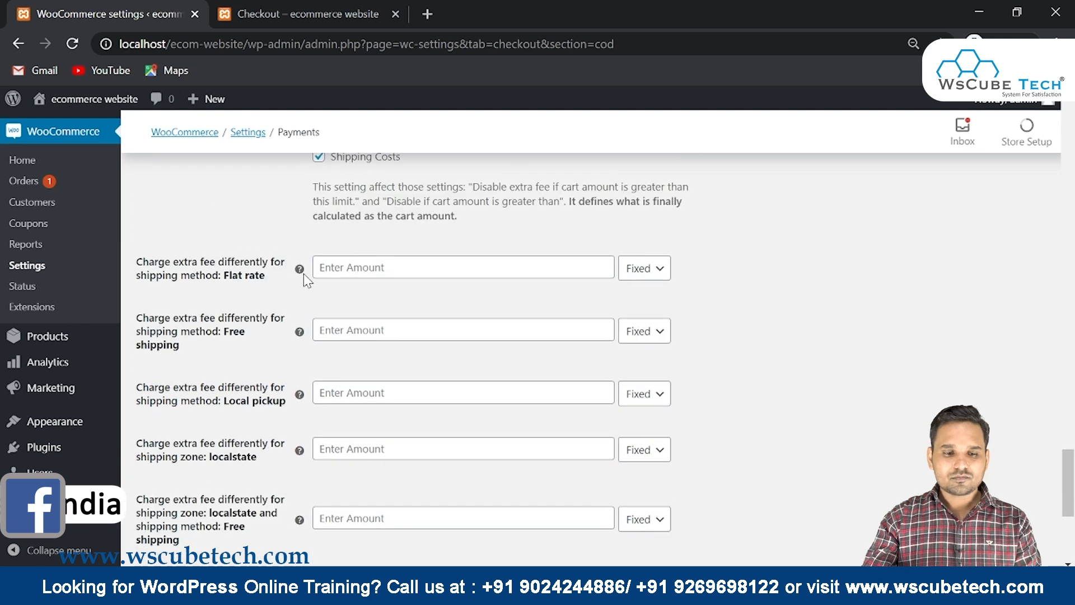
pyautogui.moveTo(149, 262); pyautogui.dragTo(280, 288)
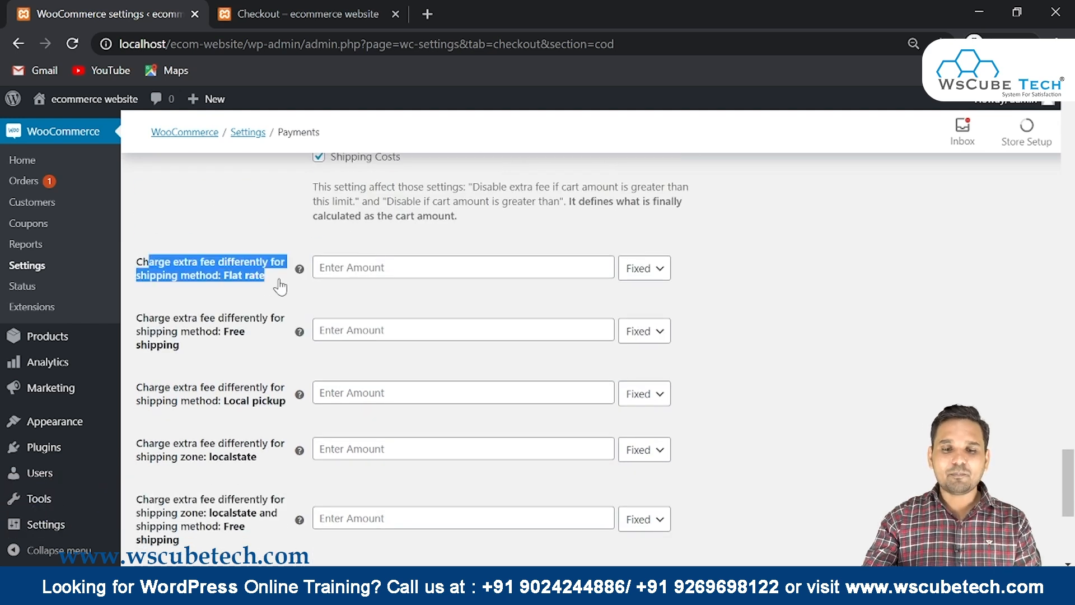
pyautogui.scroll(-2, 280, 286)
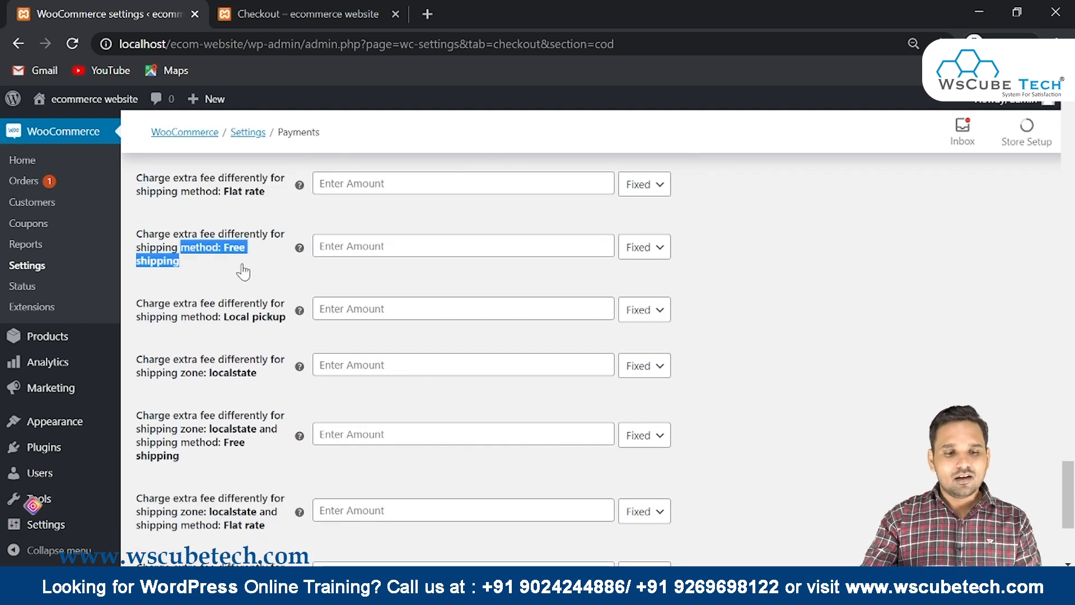
pyautogui.scroll(-3, 243, 272)
pyautogui.scroll(2, 245, 270)
pyautogui.scroll(15, 243, 272)
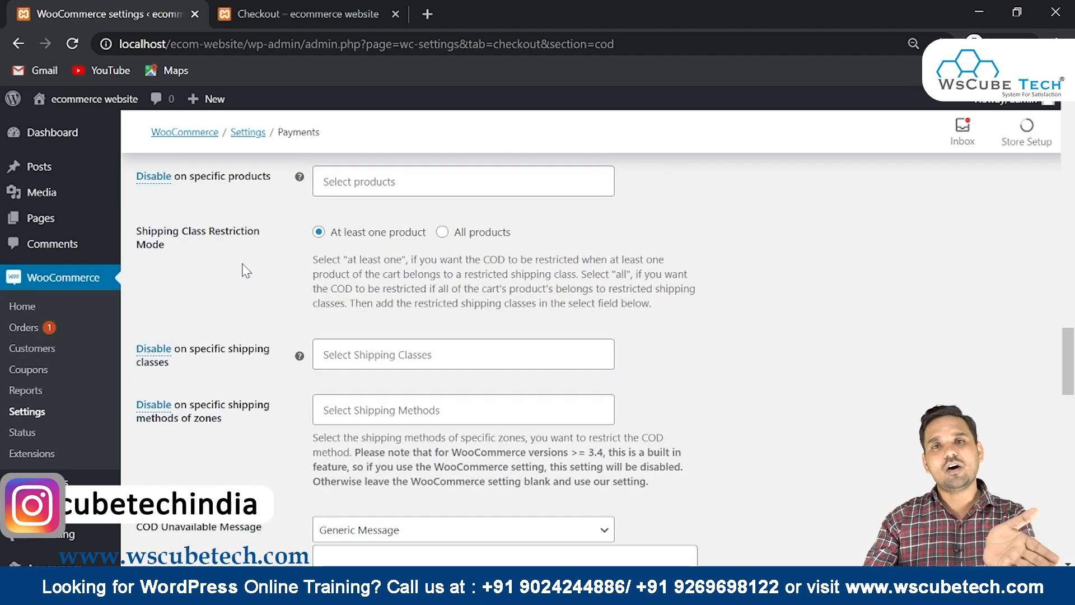
pyautogui.scroll(4, 246, 271)
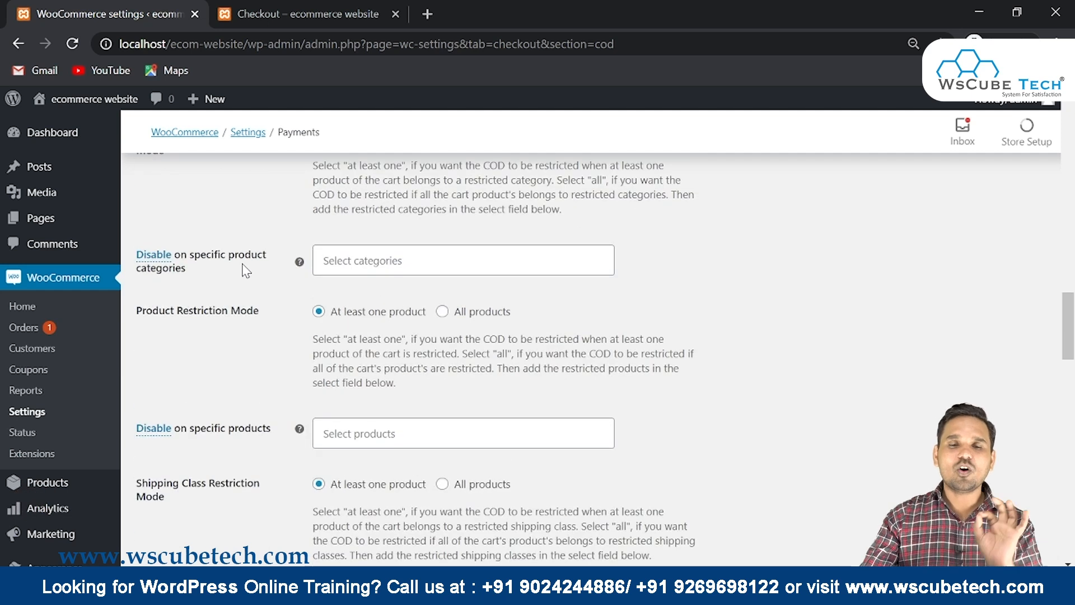